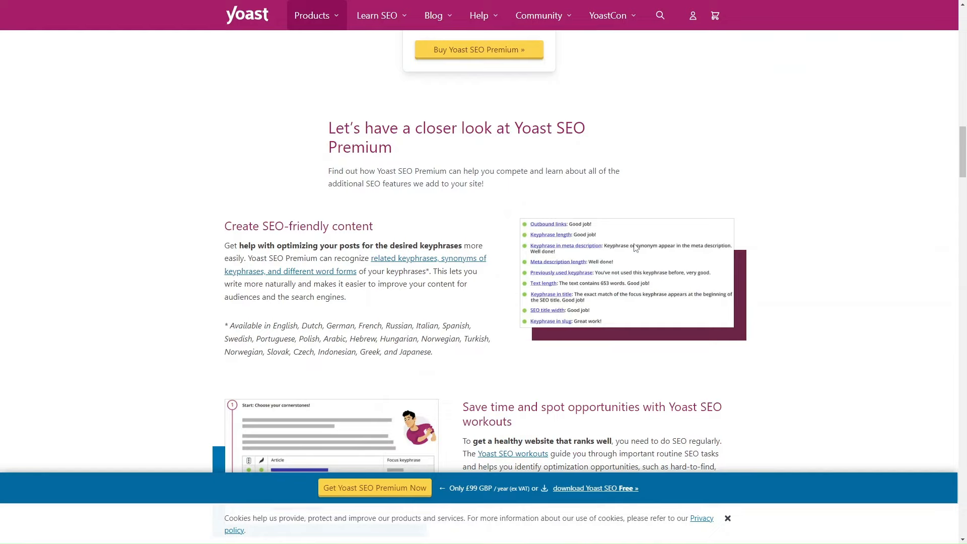
Review the Yoast SEO Premium feature descriptions, from SEO-friendly content and internal linking to integrations and 24/7 support
scroll(634, 247, down, 3)
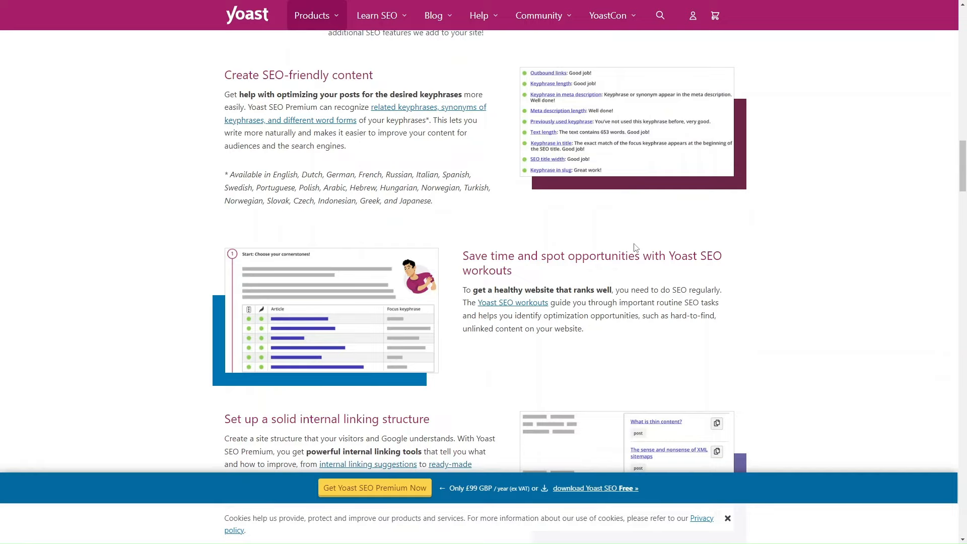
scroll(635, 248, down, 2)
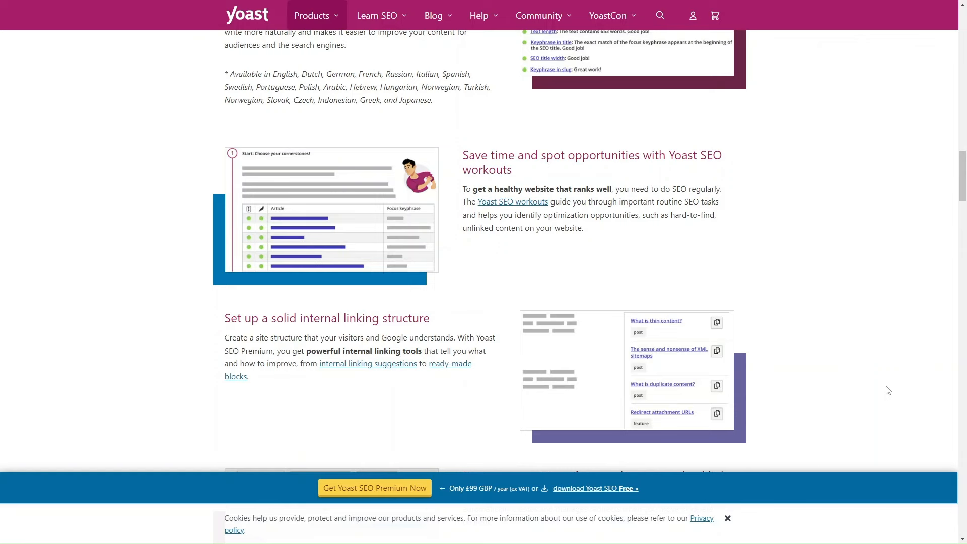
scroll(887, 390, down, 6)
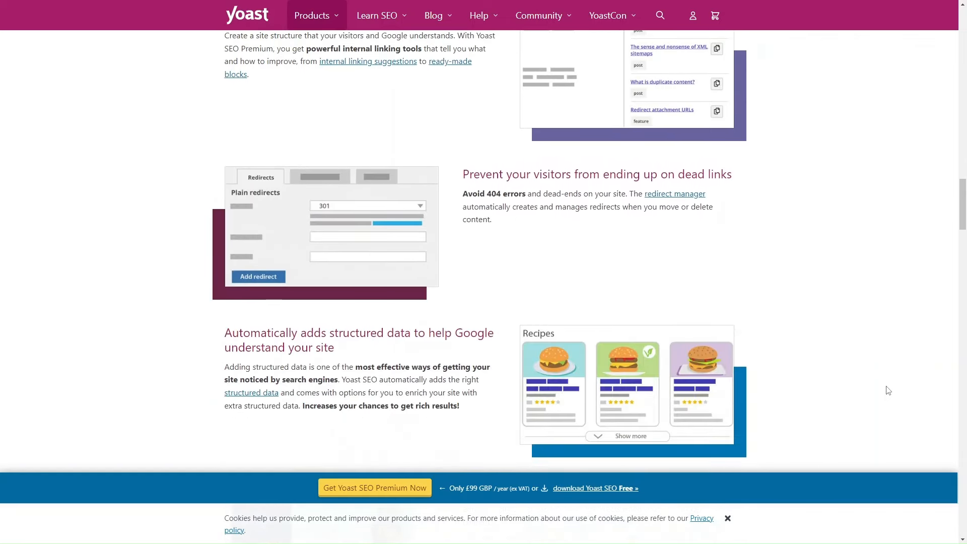
scroll(888, 390, down, 8)
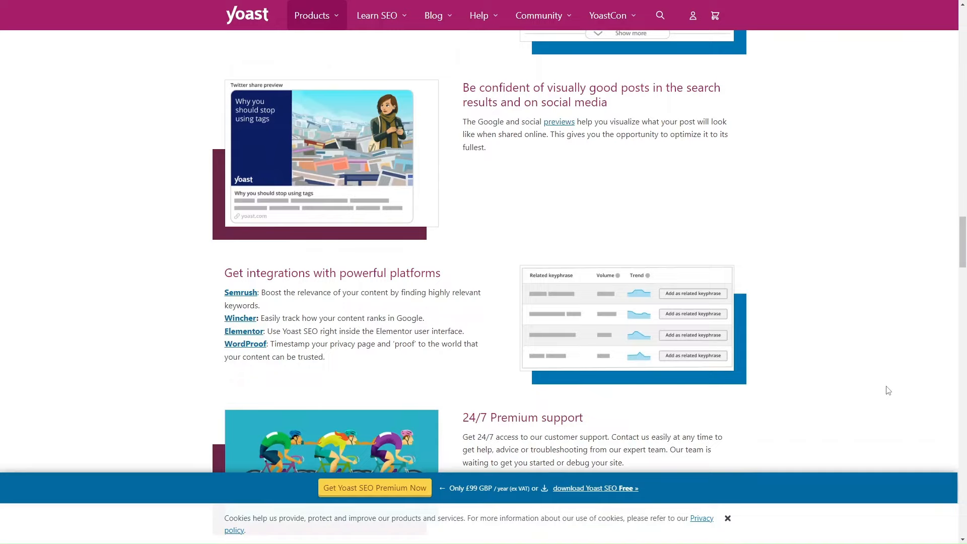
scroll(888, 391, down, 2)
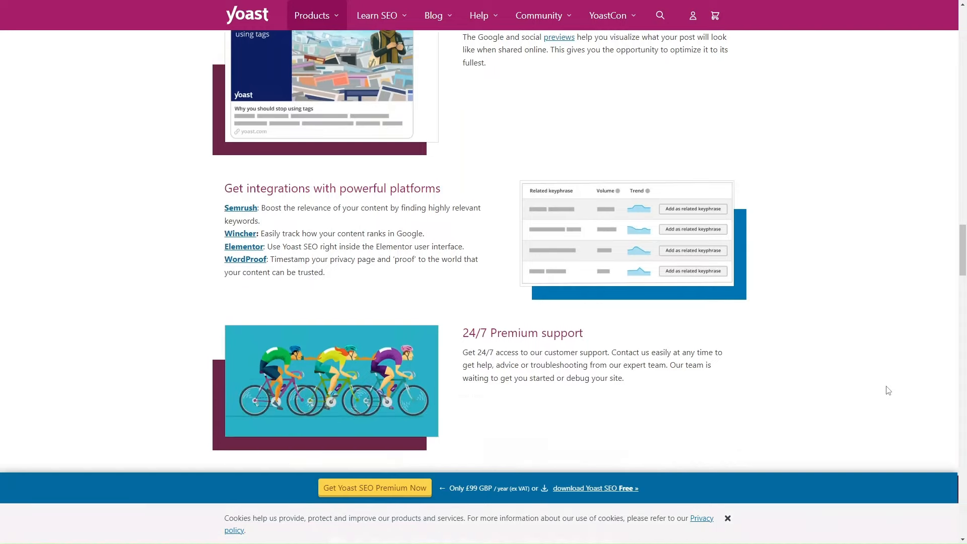
scroll(887, 390, down, 1)
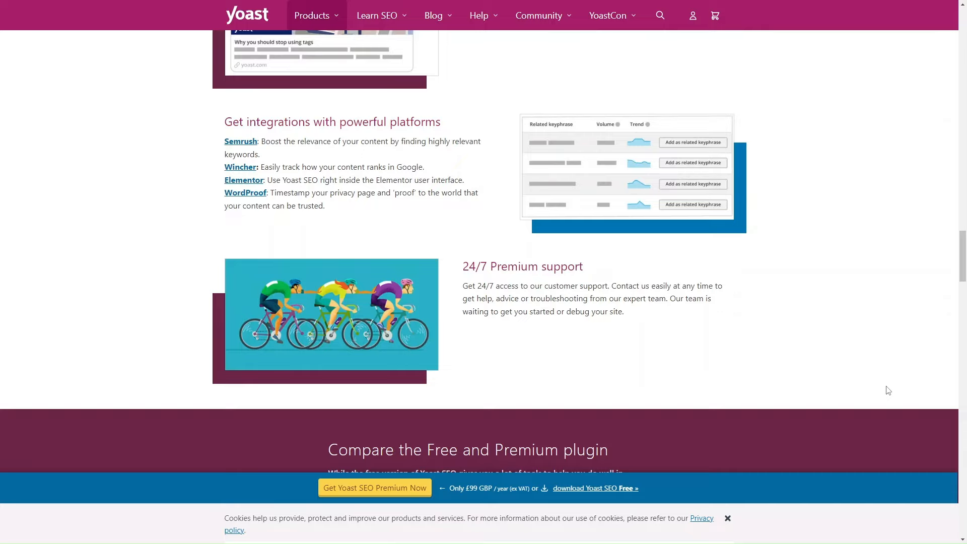
scroll(888, 390, up, 10)
scroll(887, 390, up, 14)
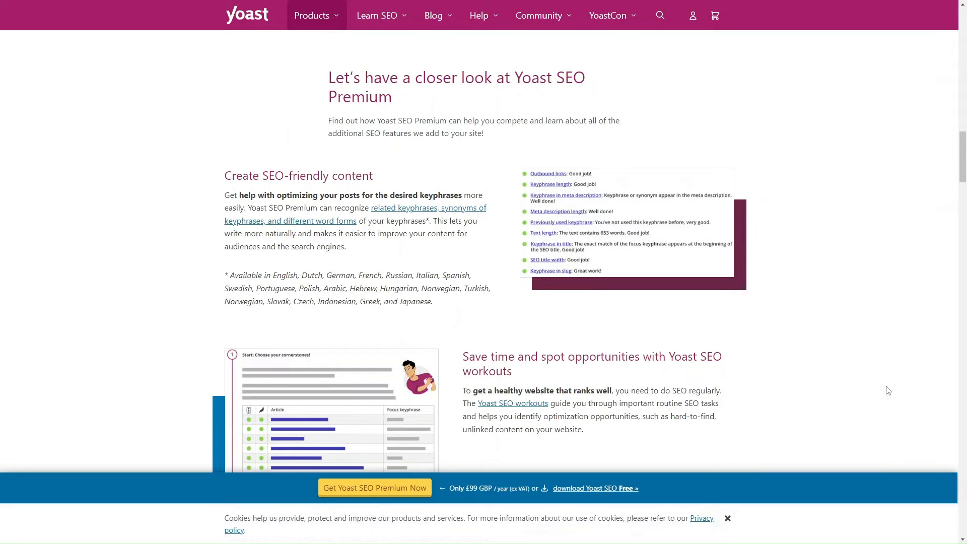
scroll(887, 390, down, 4)
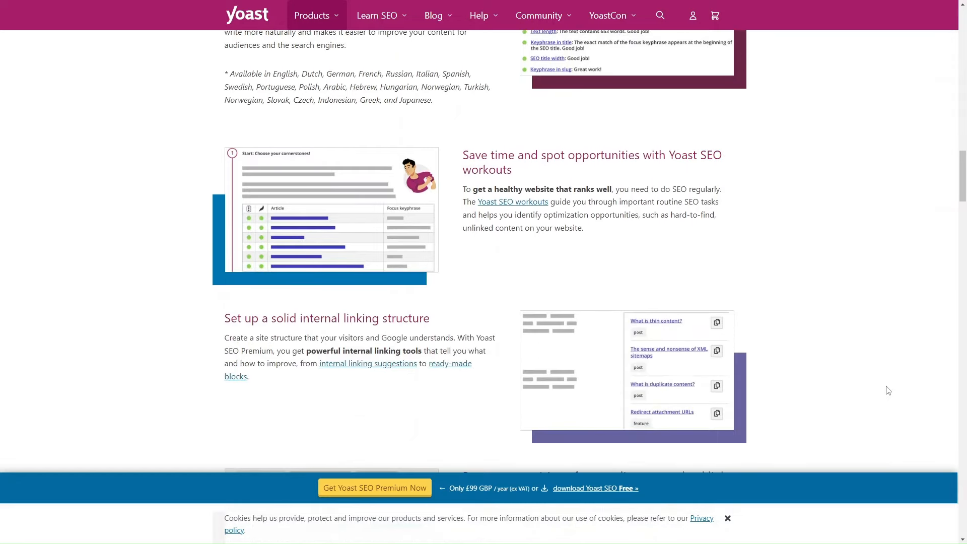
scroll(553, 285, down, 1)
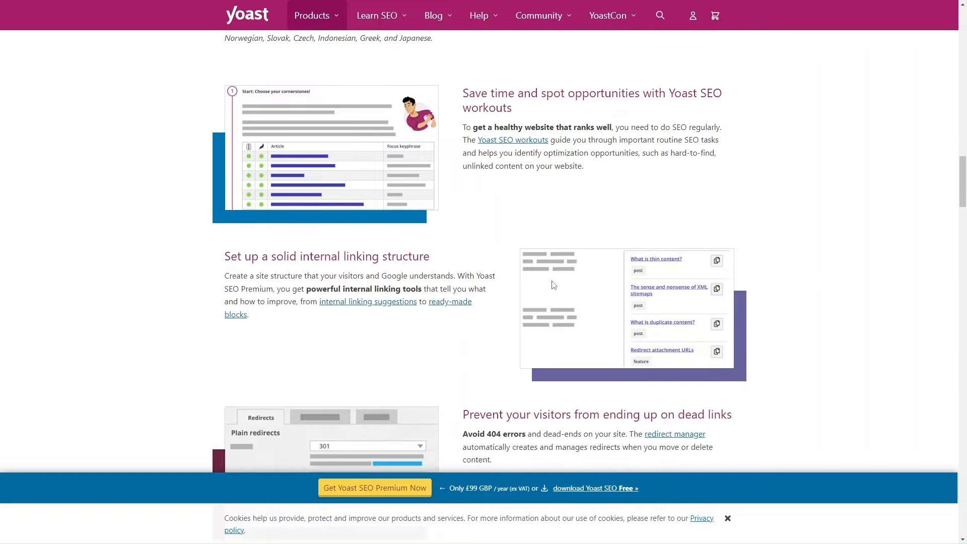
Compare the Premium and Free plugin features in the comparison table and dismiss the cookie notice
scroll(553, 285, down, 16)
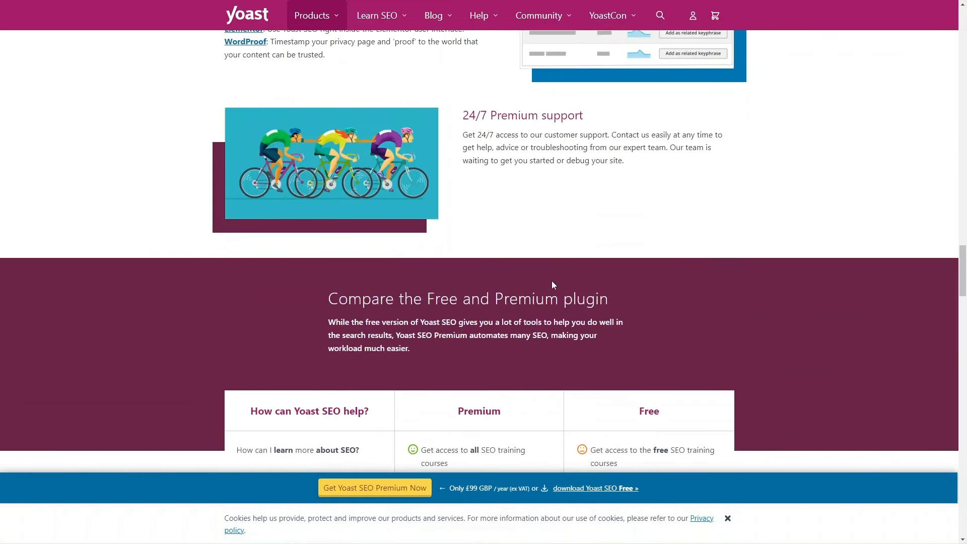
scroll(553, 285, up, 1)
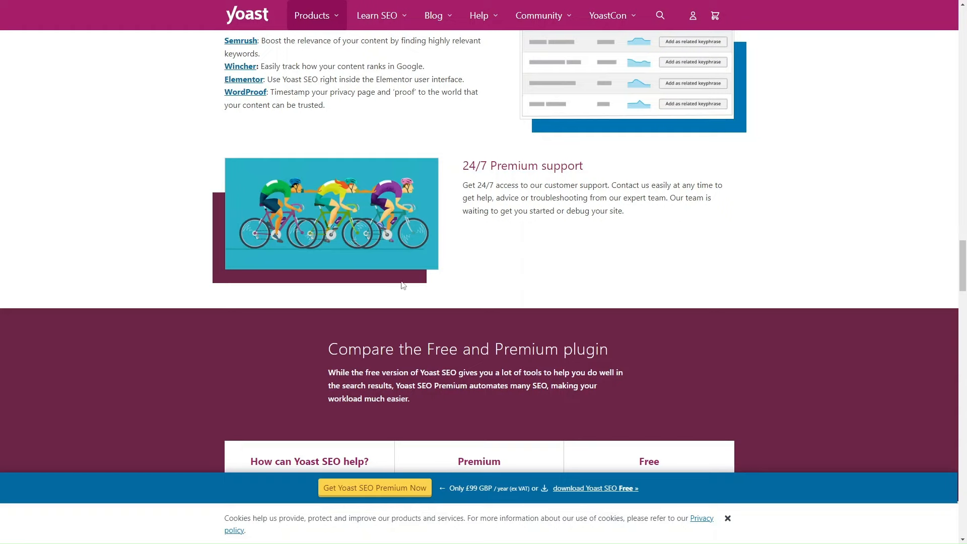
scroll(527, 173, up, 2)
scroll(464, 168, down, 8)
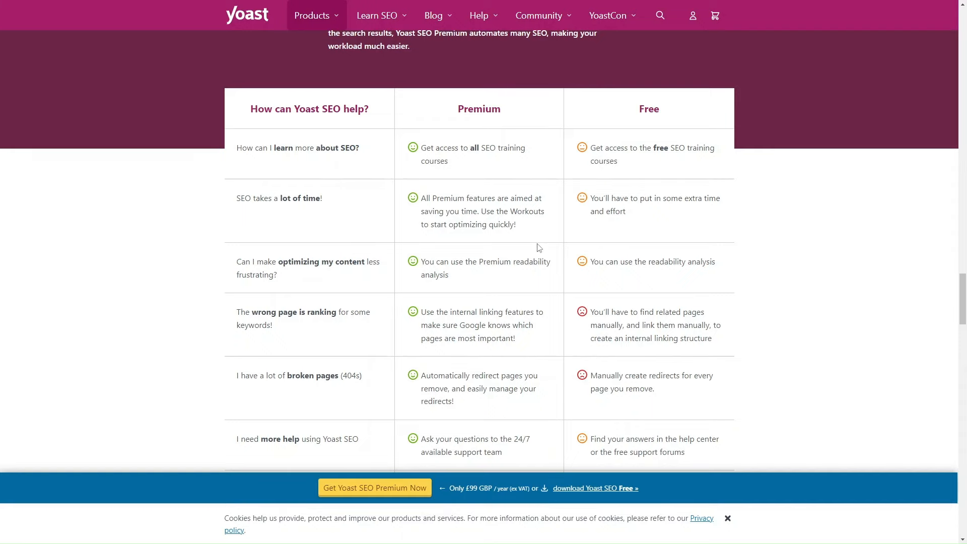
scroll(551, 247, down, 4)
scroll(551, 246, down, 4)
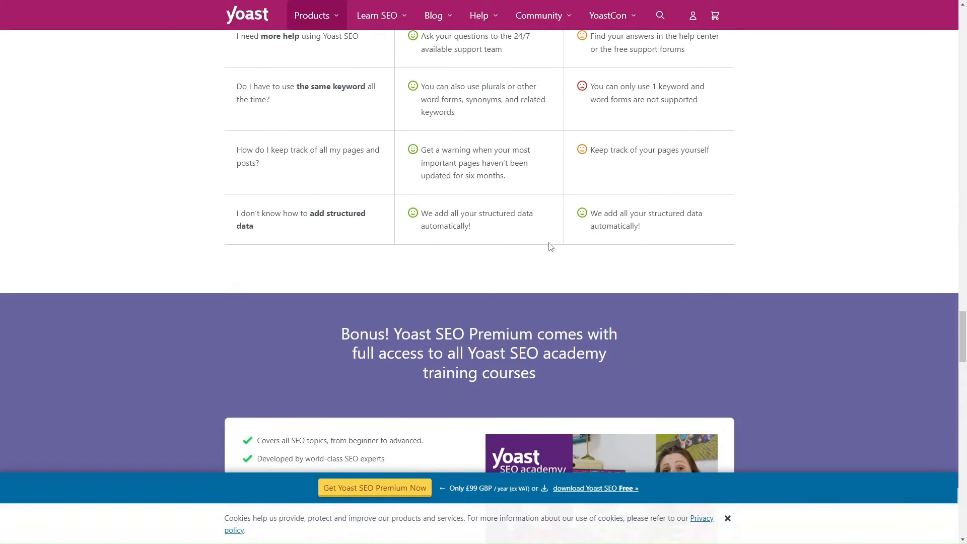
scroll(551, 247, up, 5)
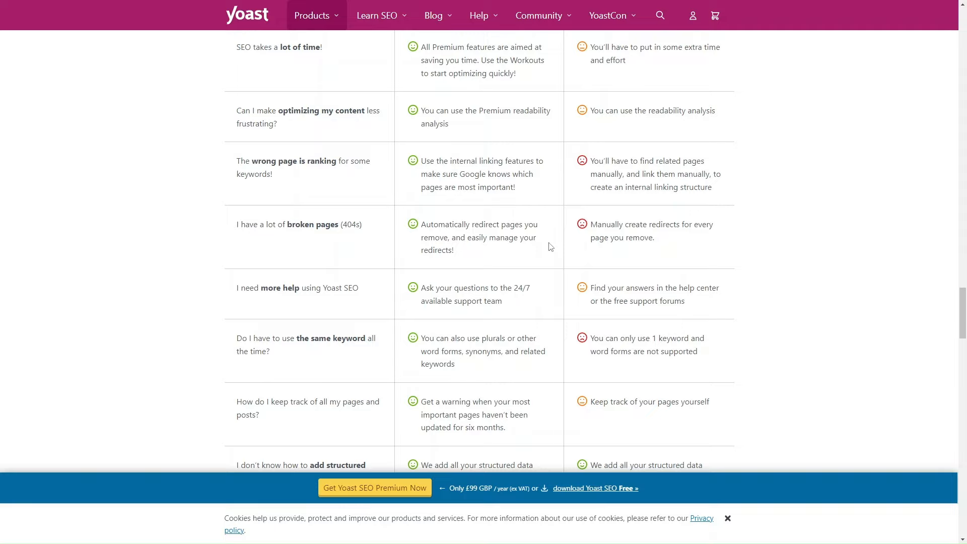
click(728, 518)
scroll(740, 395, up, 3)
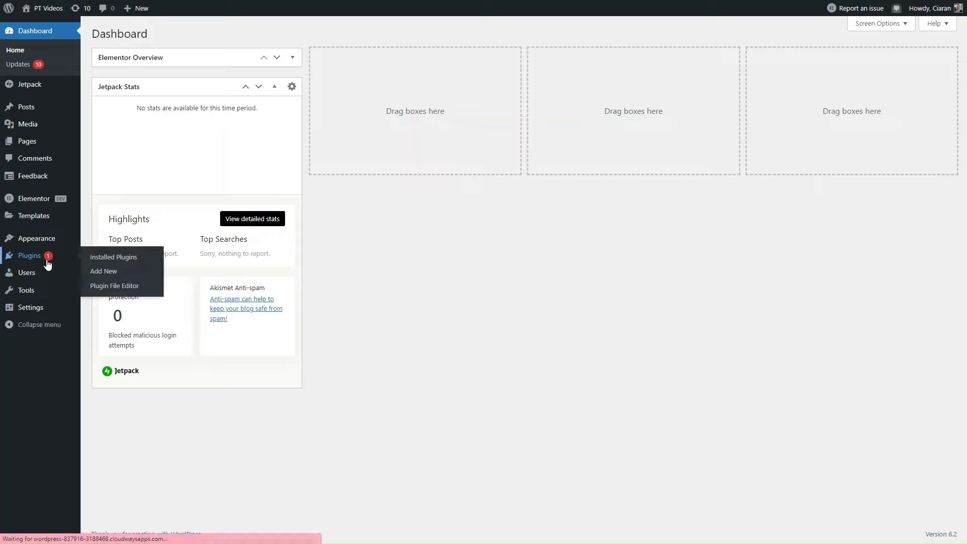
In the WordPress admin, search the new plugins for "yoast" and activate the Yoast SEO plugin
click(42, 242)
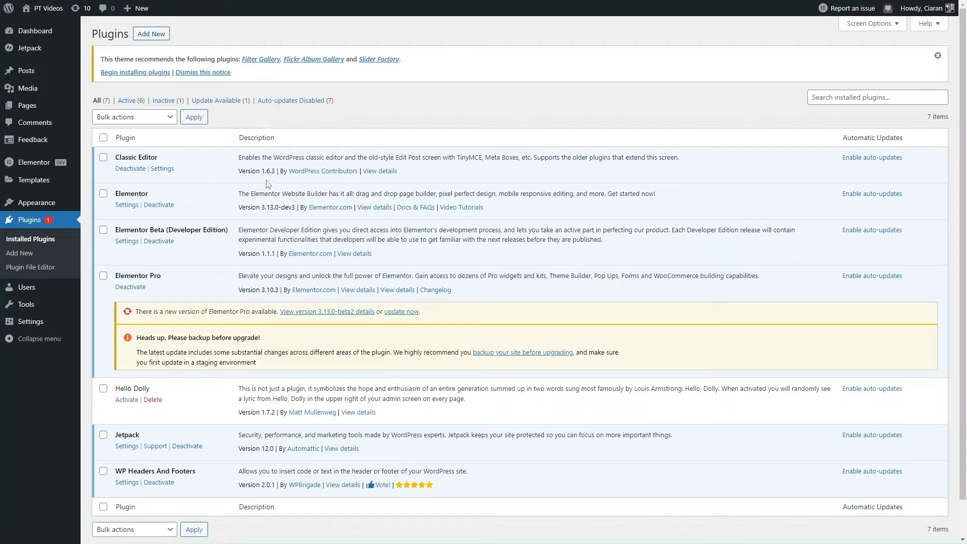
click(155, 36)
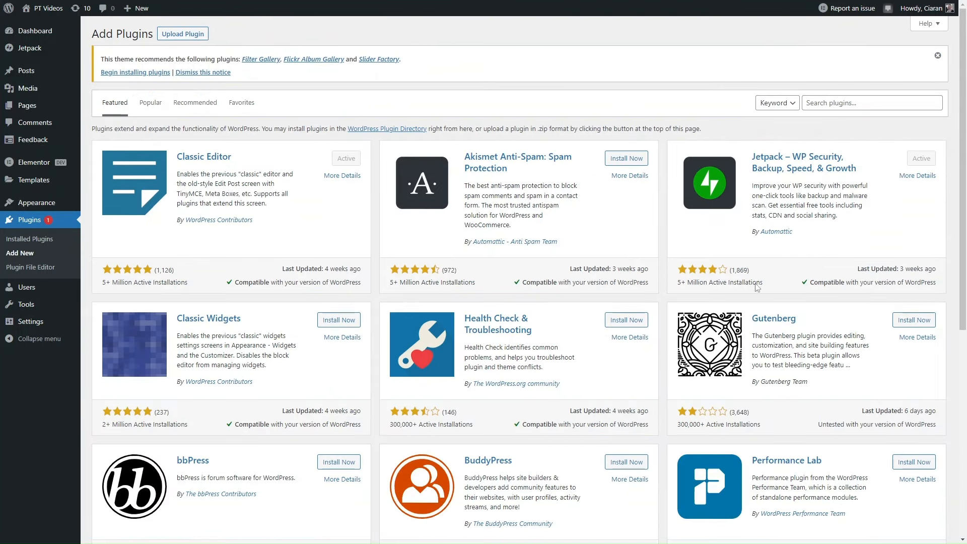
click(841, 102)
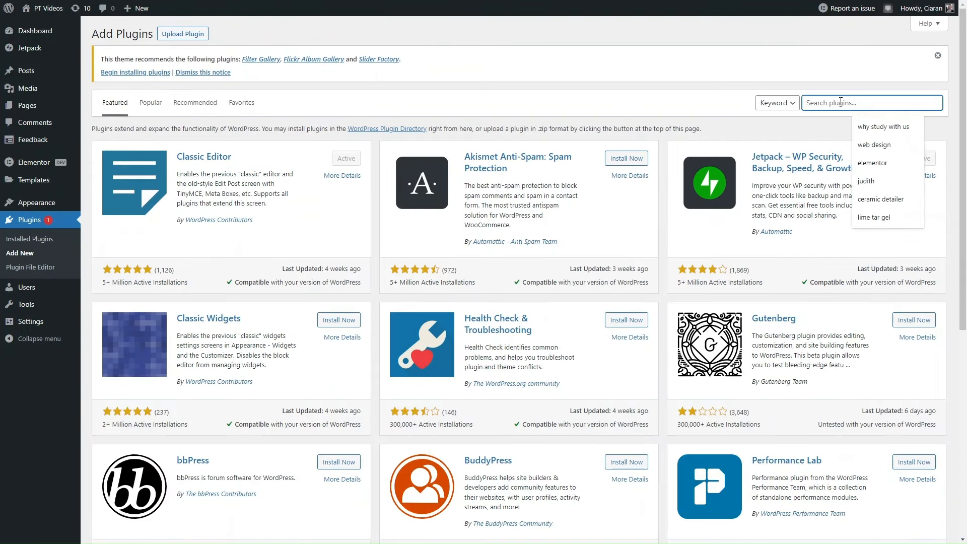
text(yoast)
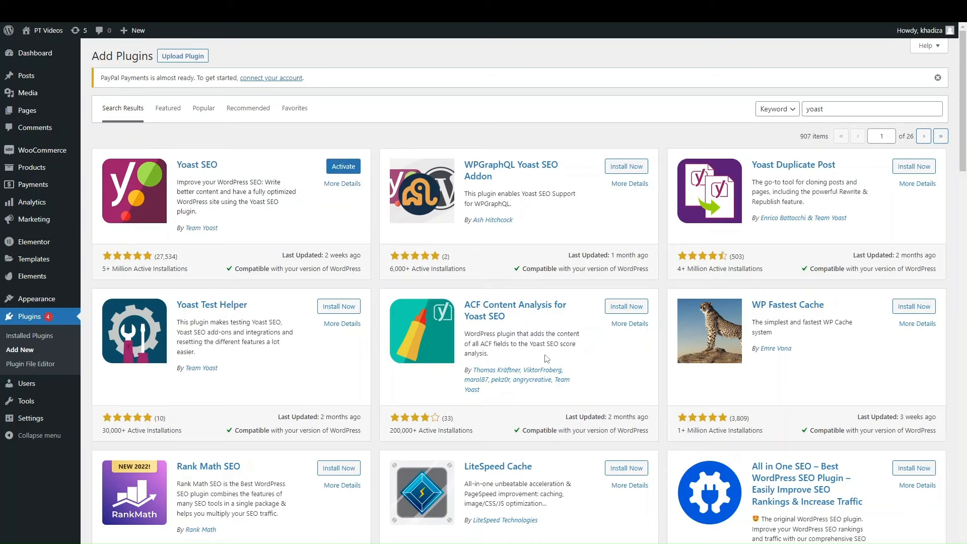
click(330, 166)
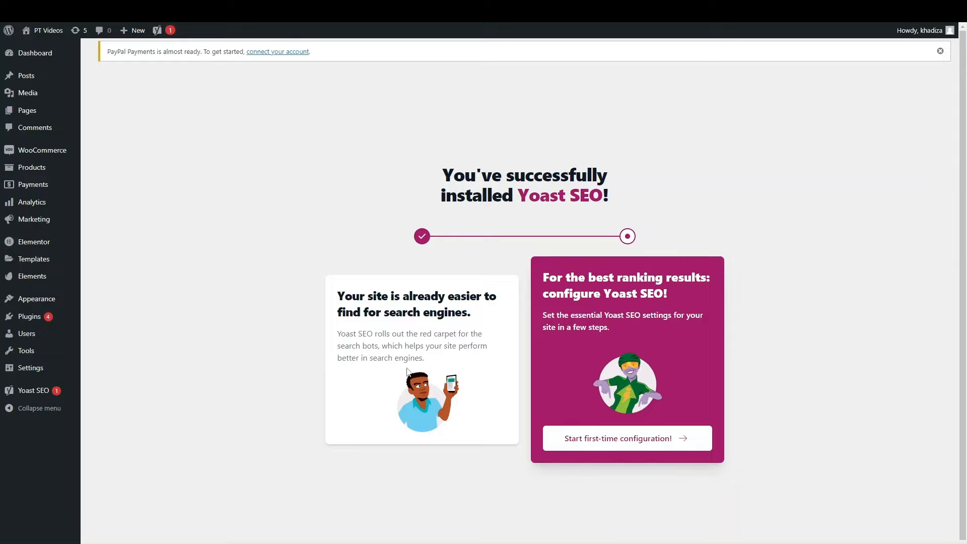
Start Yoast SEO's first-time configuration and save the site representation as Organization, keeping the website and organization names
click(601, 446)
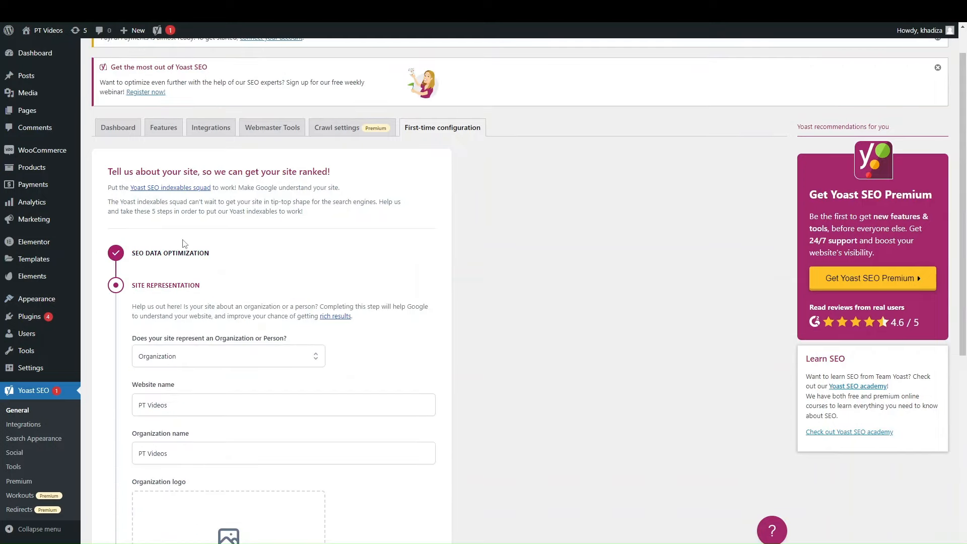
scroll(163, 282, down, 2)
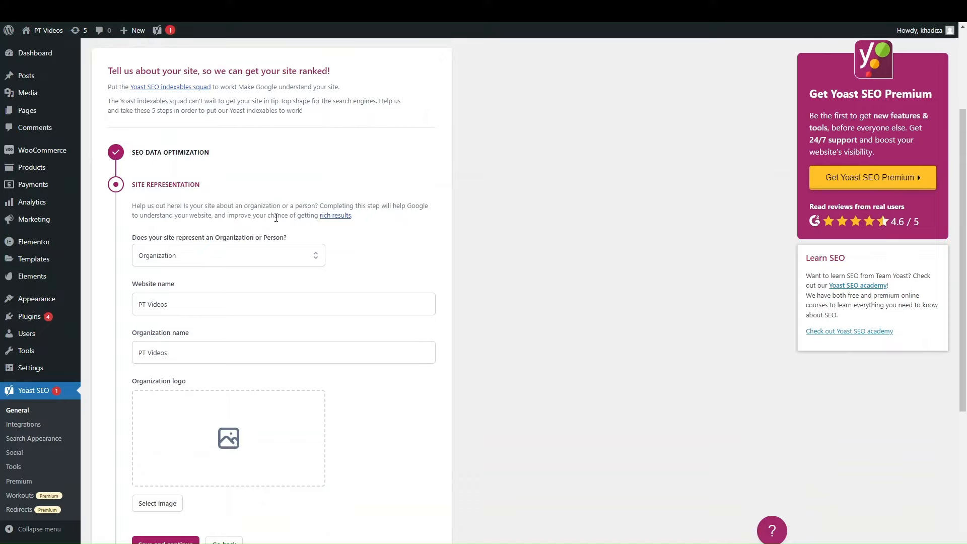
scroll(337, 246, down, 2)
scroll(338, 245, up, 1)
click(226, 210)
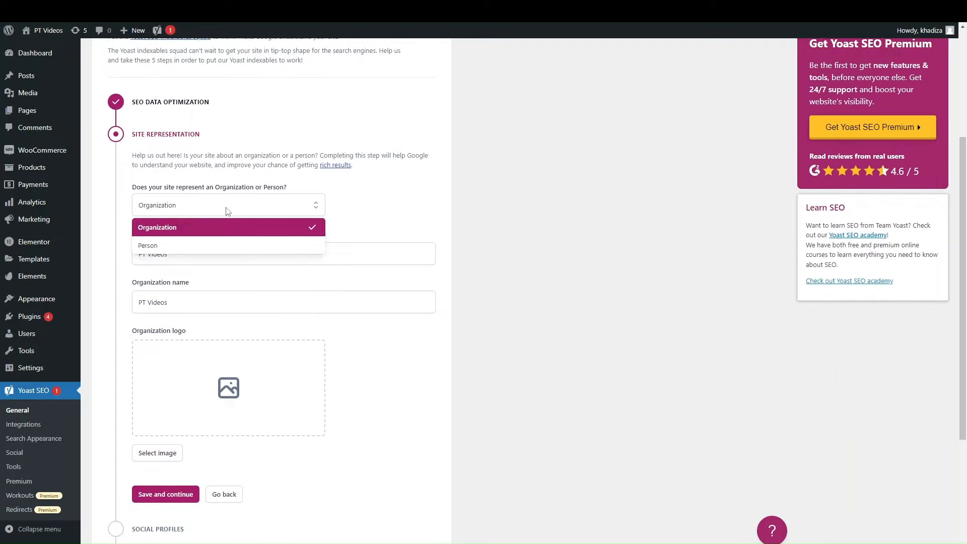
click(206, 225)
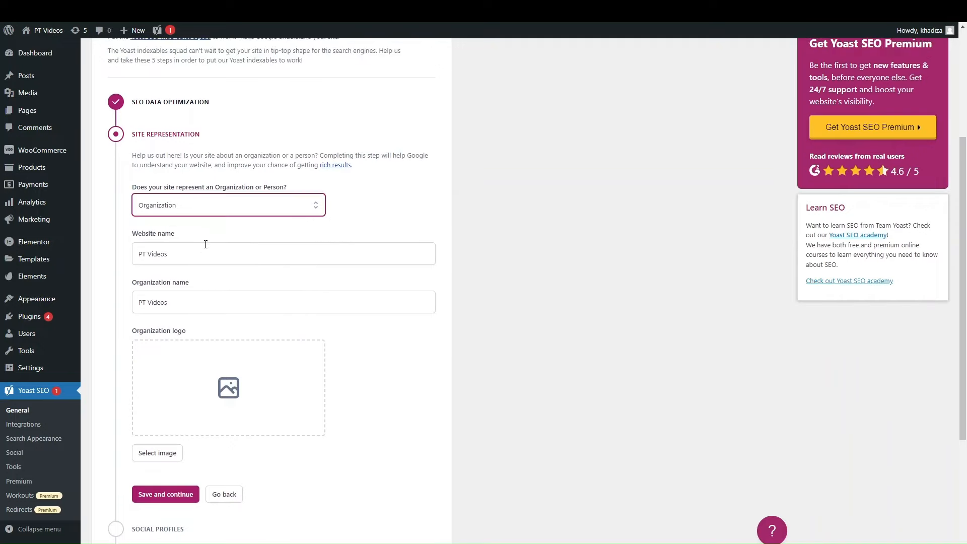
scroll(252, 280, down, 1)
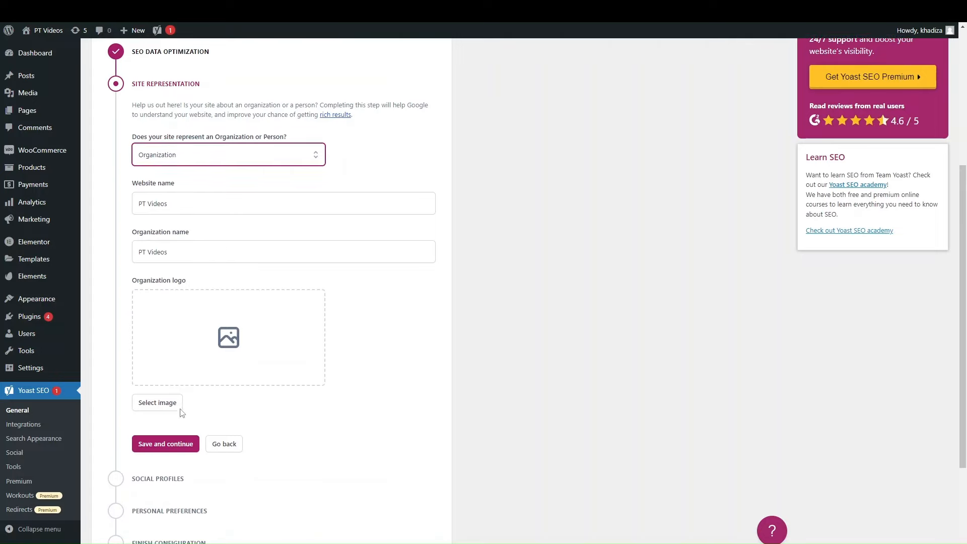
click(165, 443)
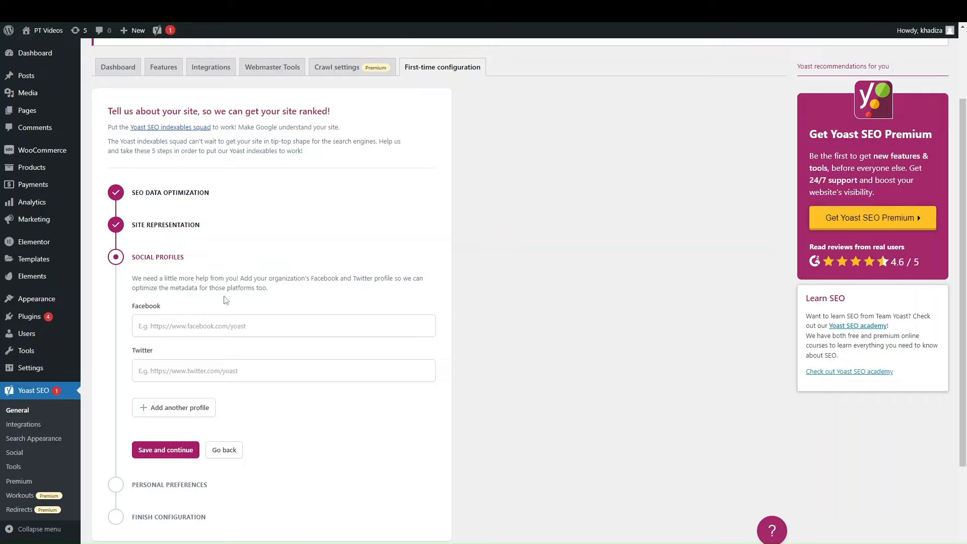
Add a field for another social profile and save the social profiles section with its fields left empty
click(174, 407)
scroll(361, 359, down, 1)
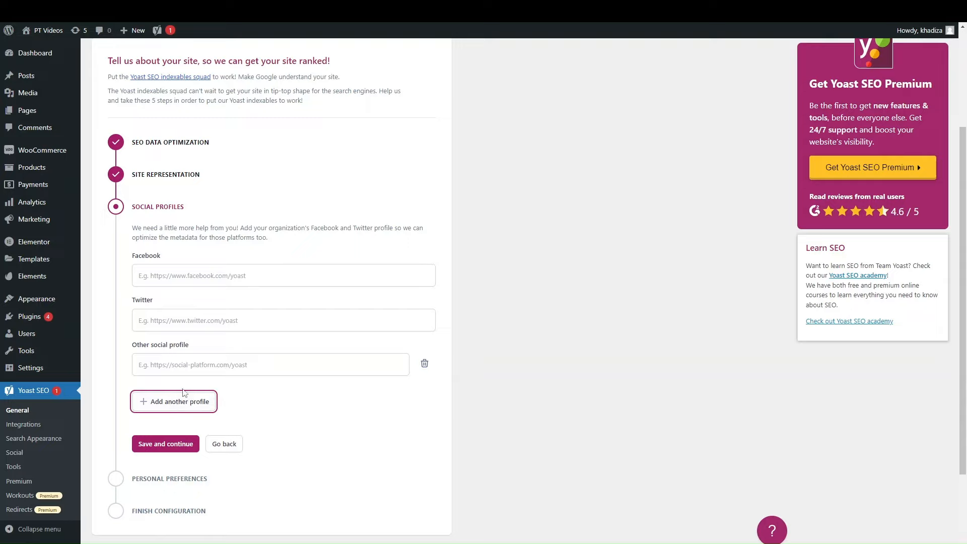
click(144, 446)
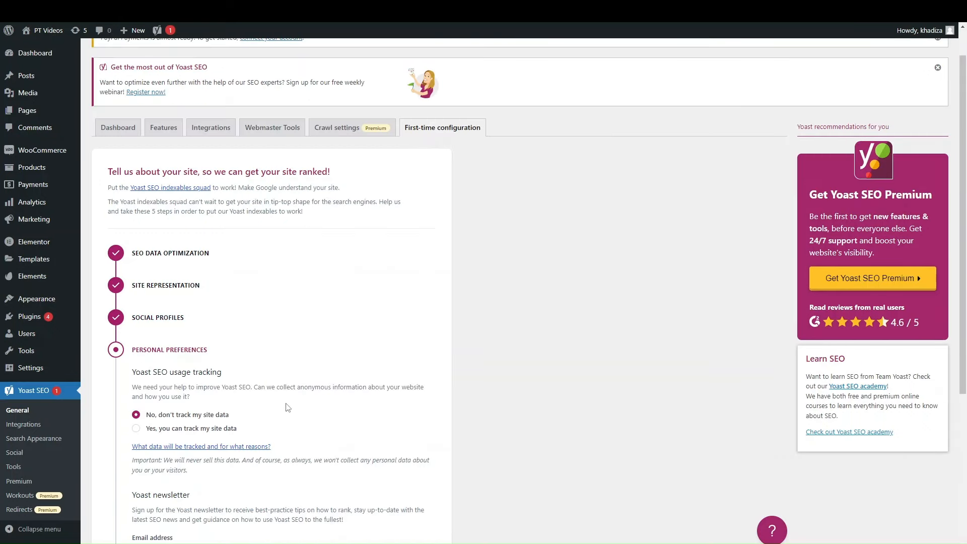
Save the personal preferences with site data tracking declined and no newsletter email, finishing the first-time configuration
scroll(303, 342, down, 2)
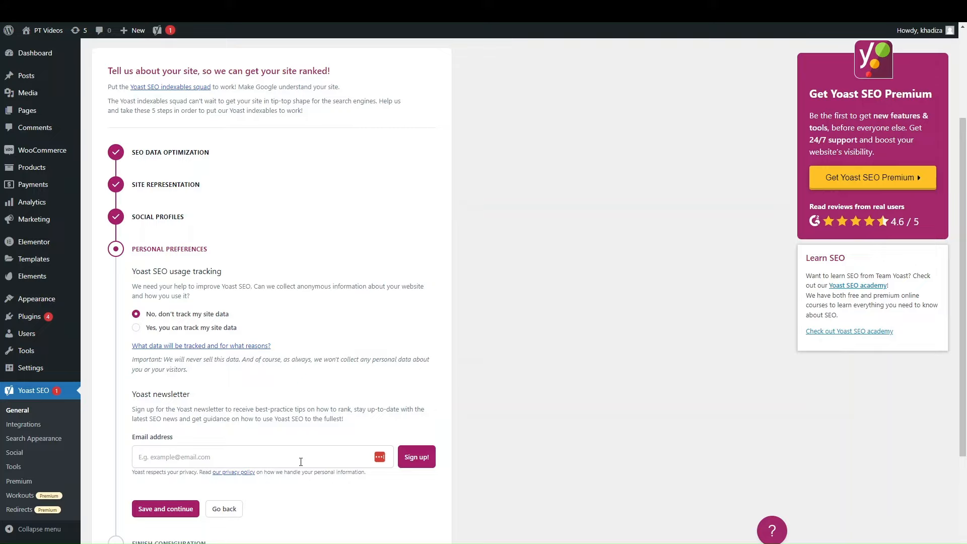
scroll(214, 402, down, 2)
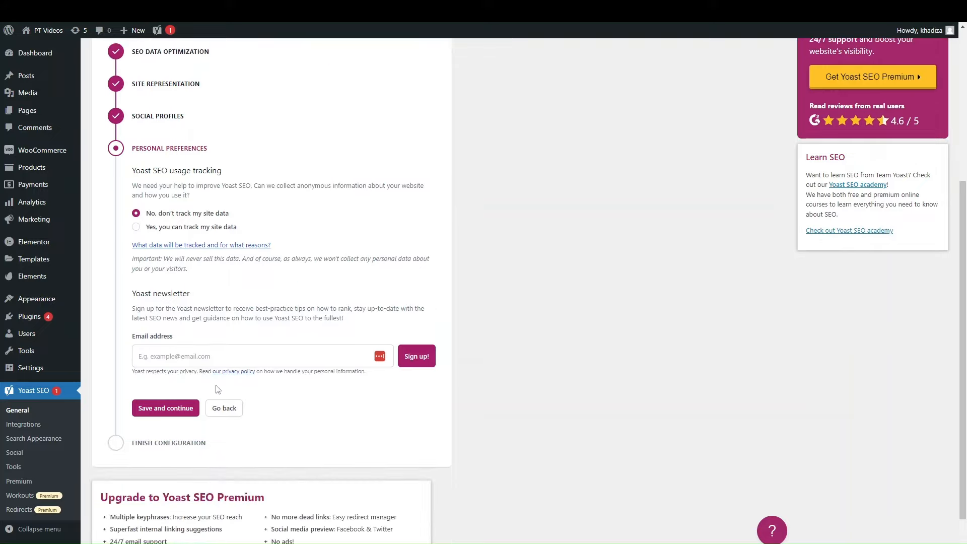
click(166, 409)
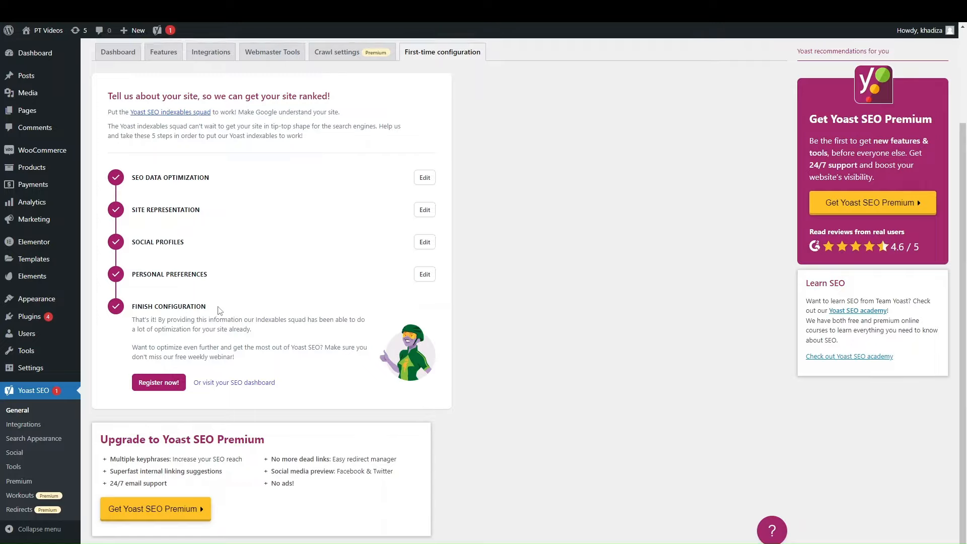
scroll(216, 308, up, 1)
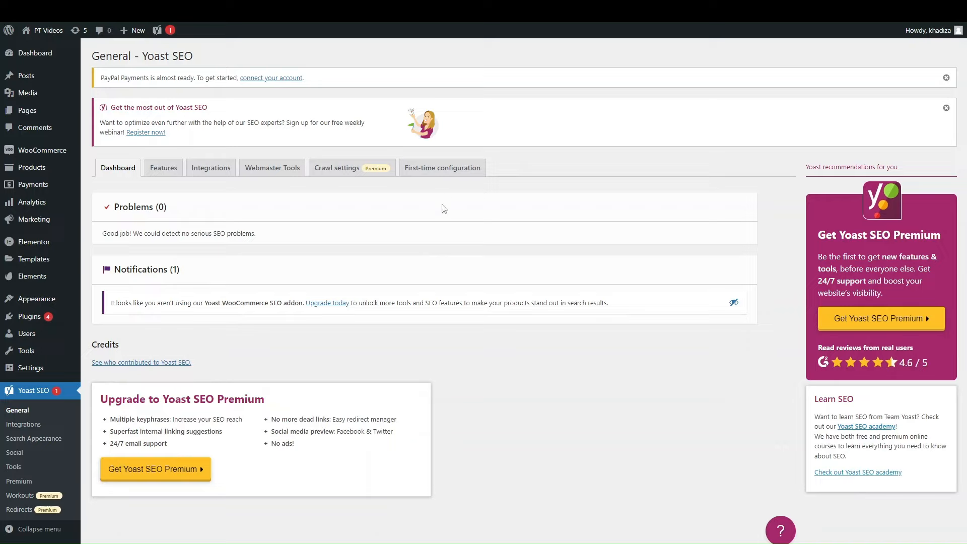
Open the list of all posts and hide its SEO score, Readability score, SEO Title, Meta Desc. and Keyphrase columns
mouse_move(29, 83)
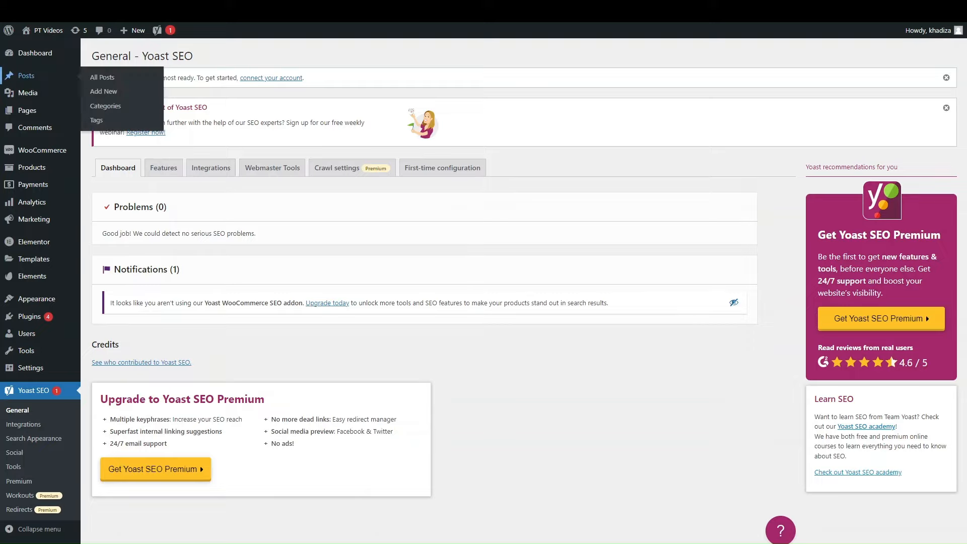
click(103, 77)
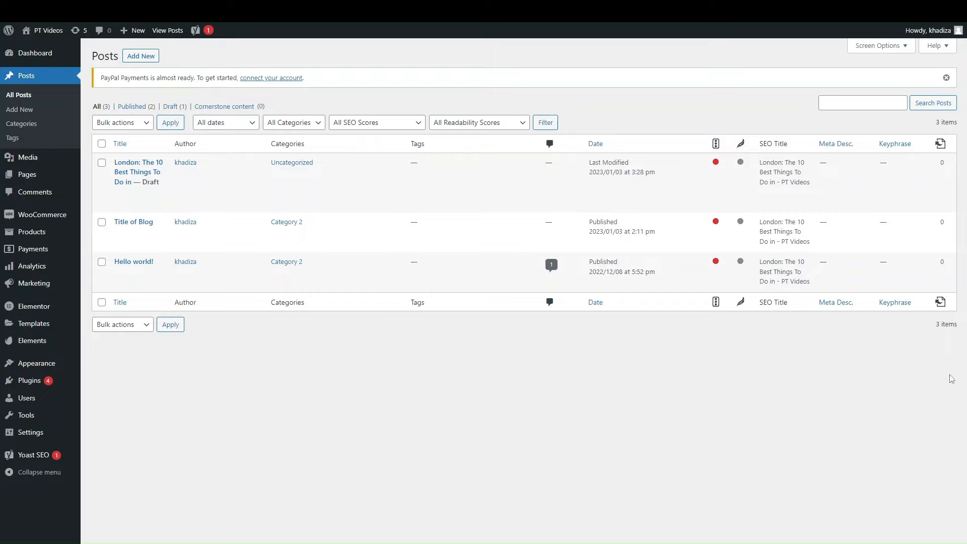
click(875, 46)
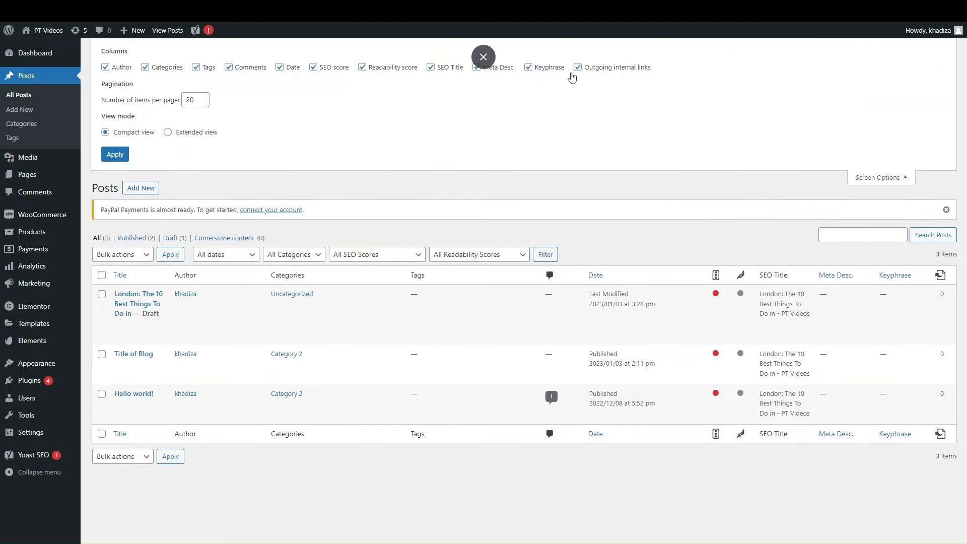
click(317, 67)
click(403, 68)
click(430, 67)
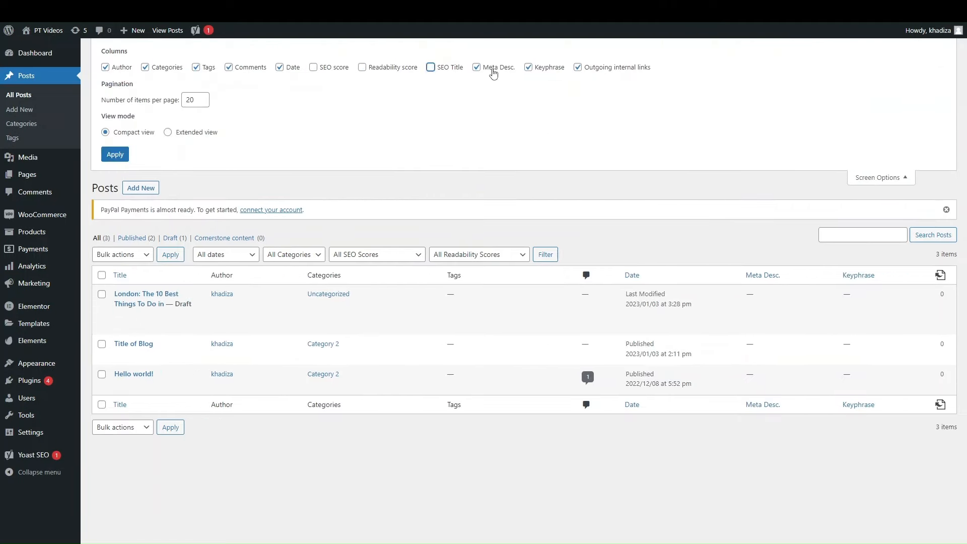
click(493, 71)
click(551, 69)
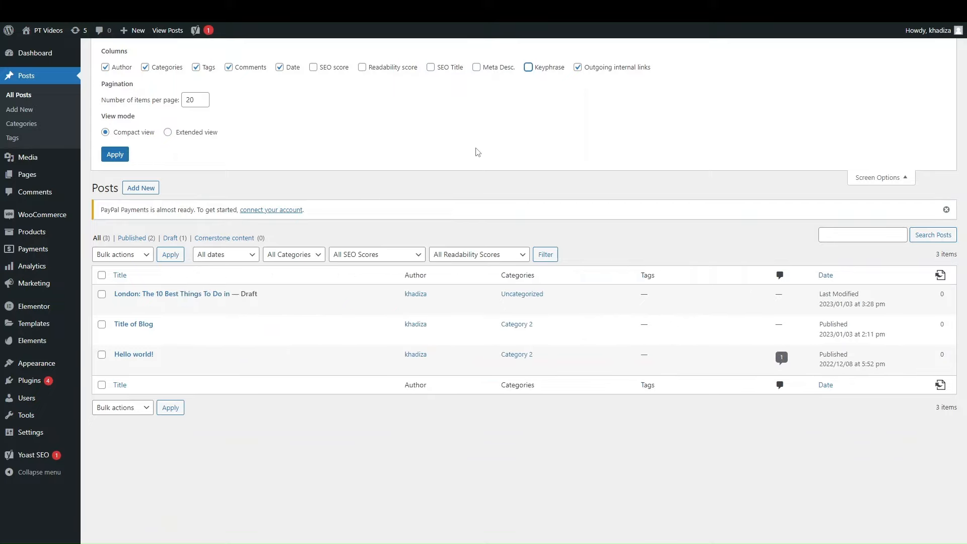
Hide the Date, Comments, Tags and Categories columns in the posts list
click(287, 68)
click(229, 68)
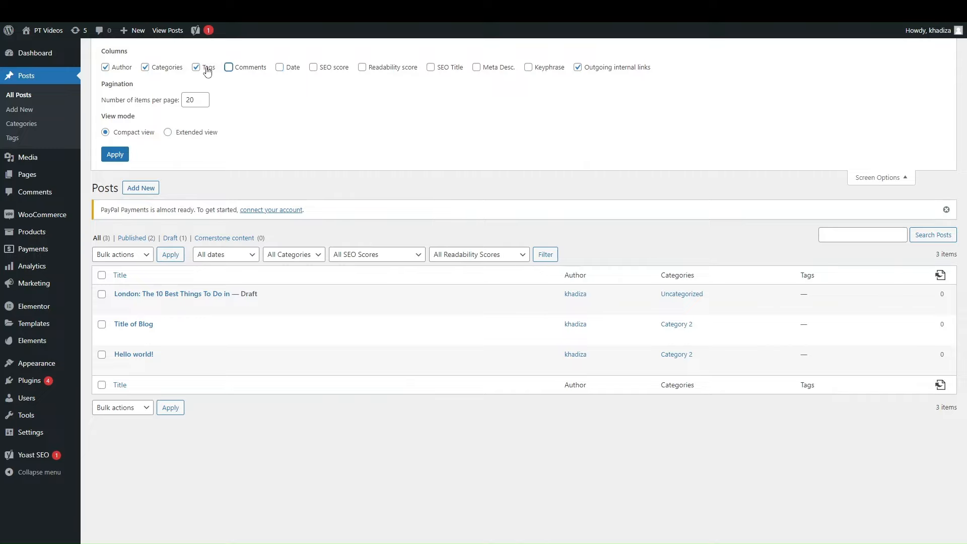
click(207, 70)
click(170, 71)
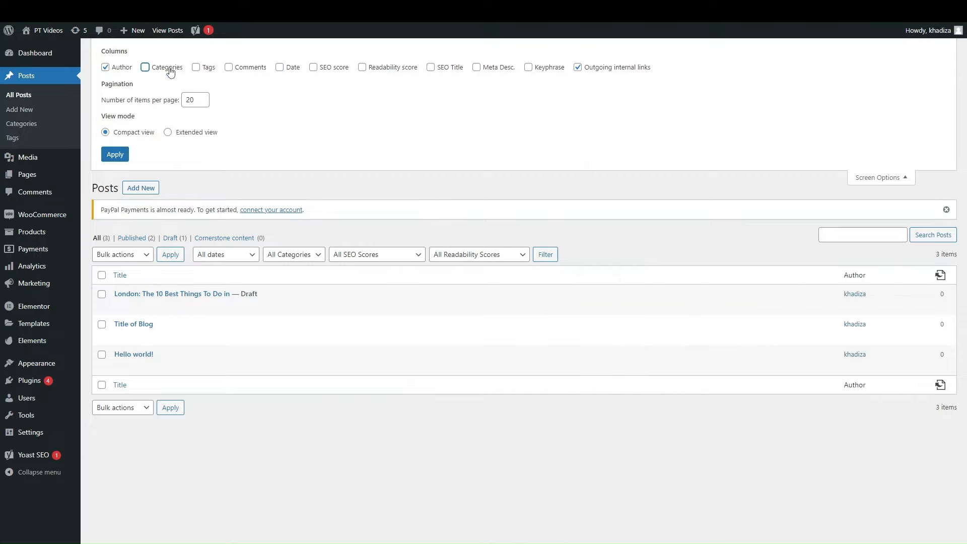
Show the Readability score, SEO score and Categories columns, hide the Author column, and close the posts list's display options
click(375, 70)
click(316, 70)
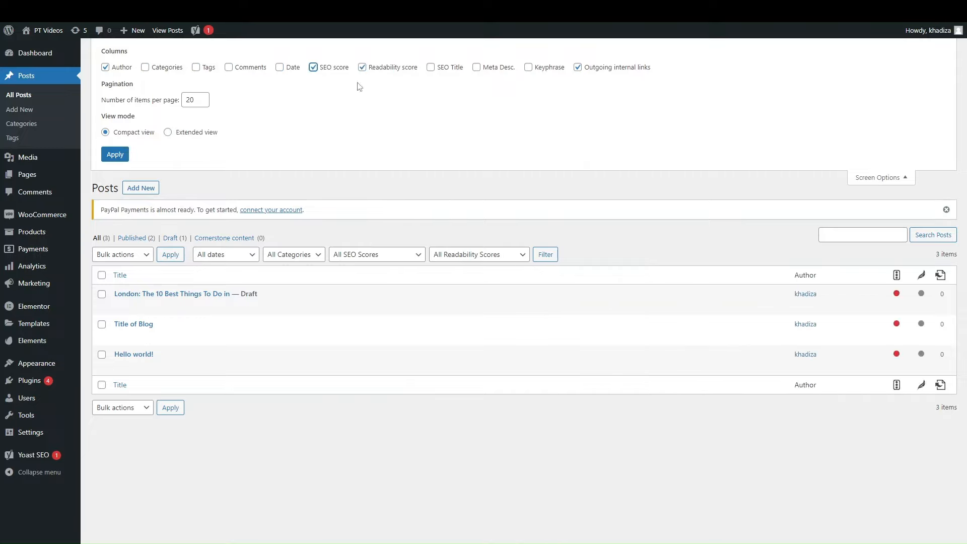
click(121, 67)
click(167, 67)
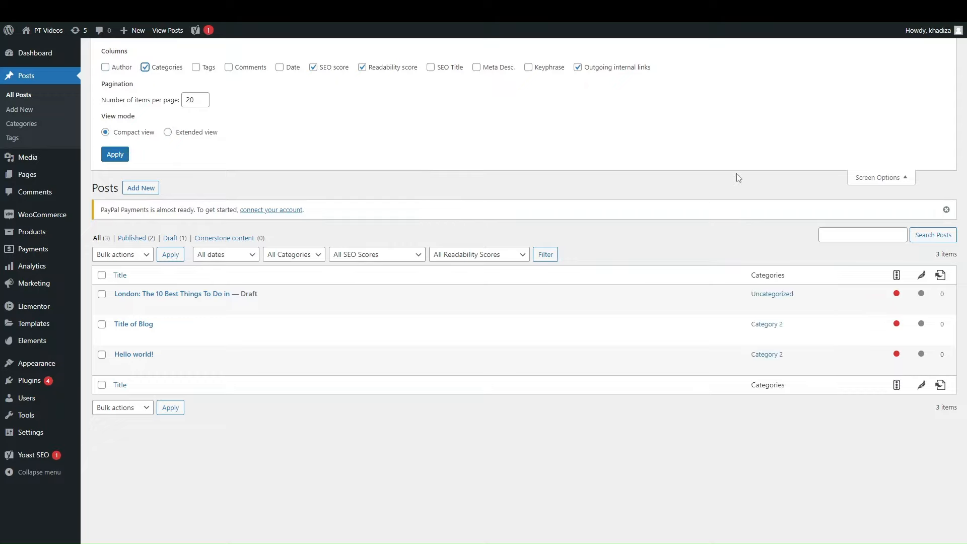
click(891, 183)
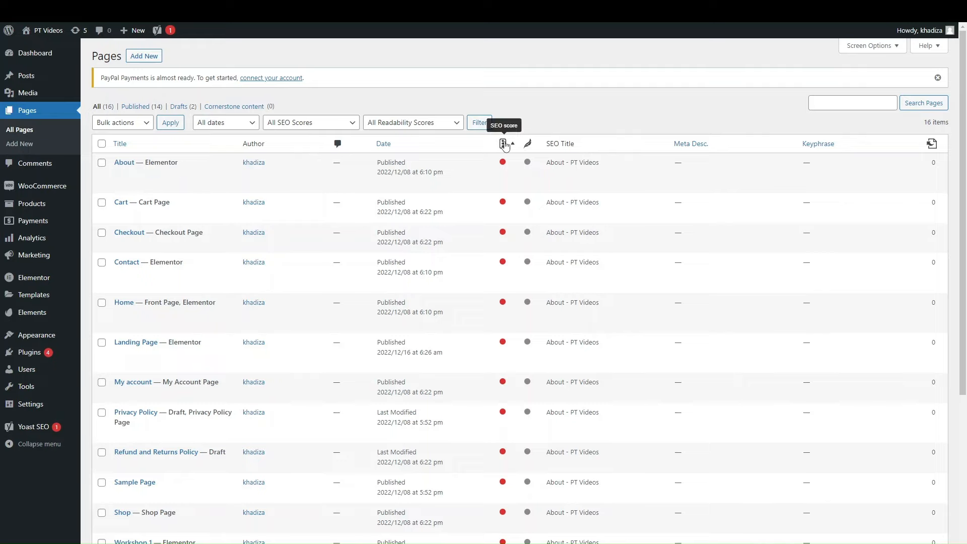
From the Pages list, return to all posts and open the draft "London: The 10 Best Things To Do in" for editing
scroll(530, 308, down, 5)
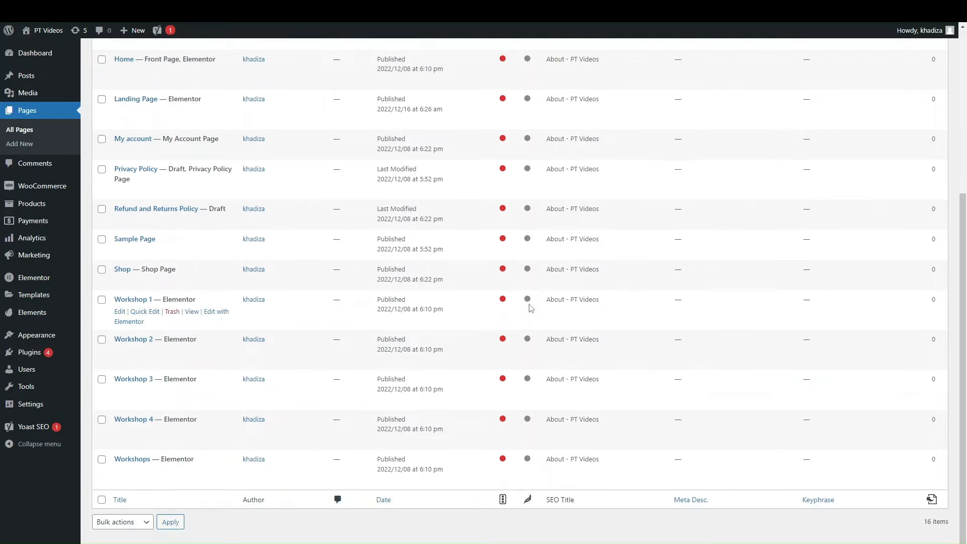
scroll(530, 307, up, 5)
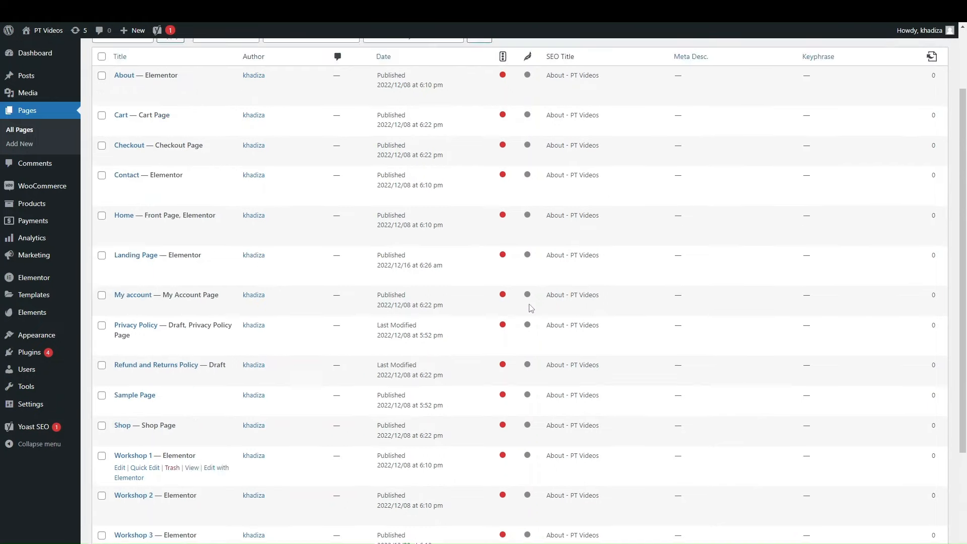
mouse_move(40, 85)
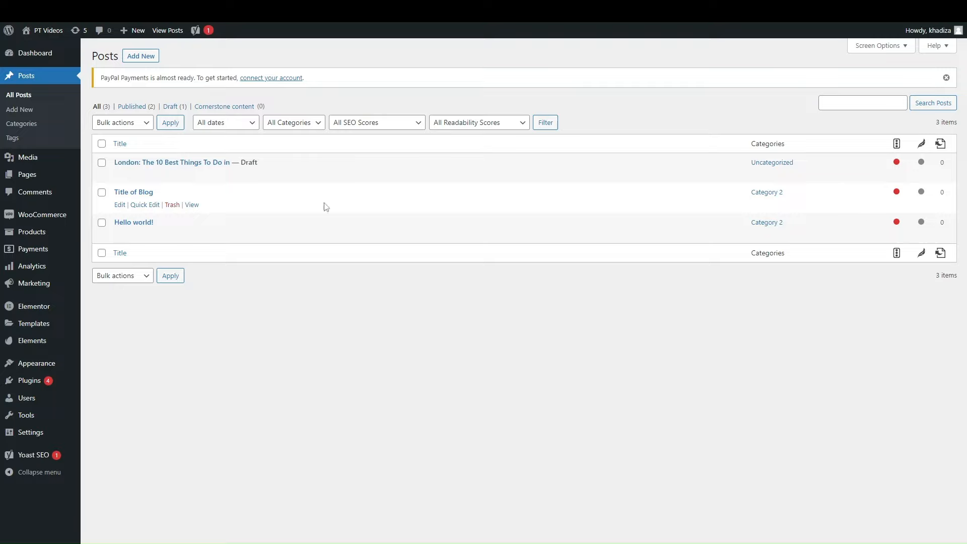
click(187, 162)
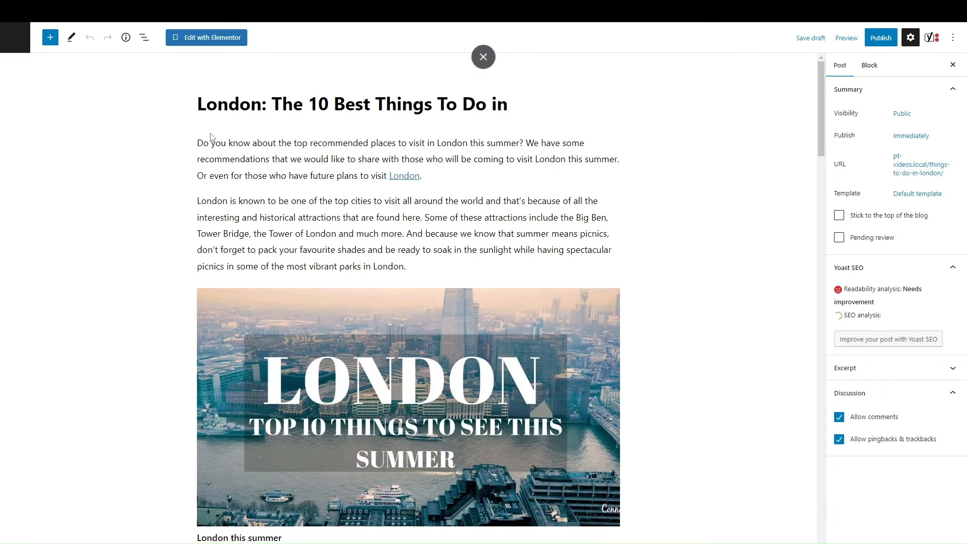
scroll(436, 332, down, 7)
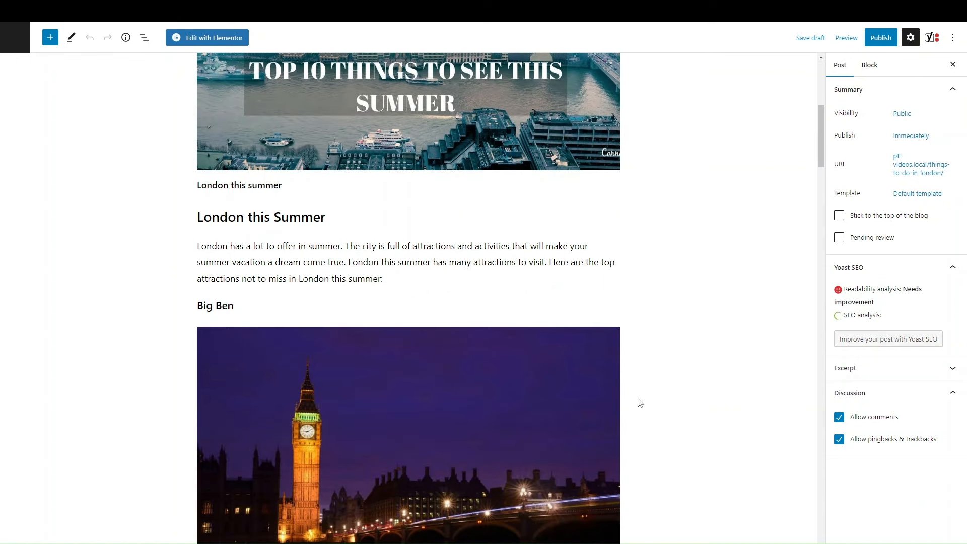
scroll(403, 366, up, 7)
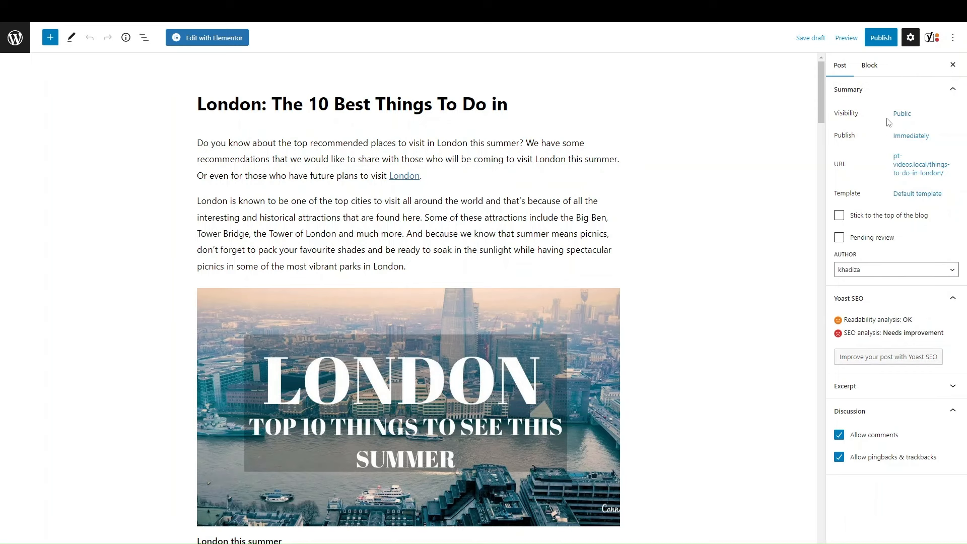
Dismiss the webinar notice in the post's Yoast SEO settings and expand the SEO analysis
click(932, 40)
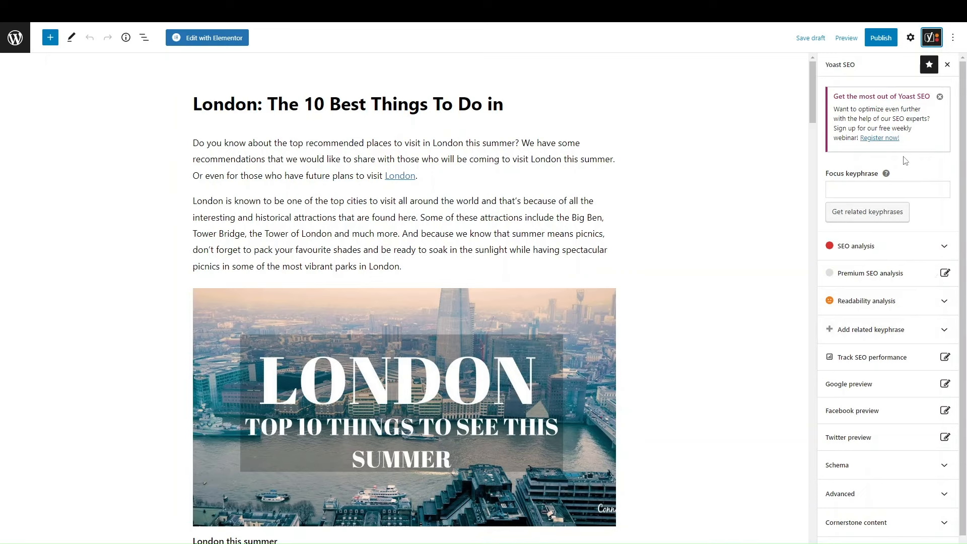
click(940, 96)
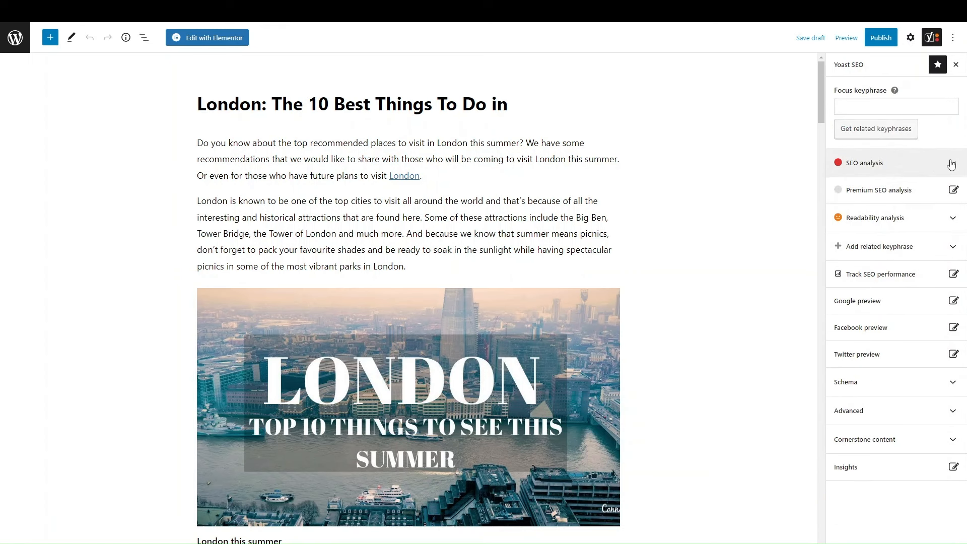
click(941, 162)
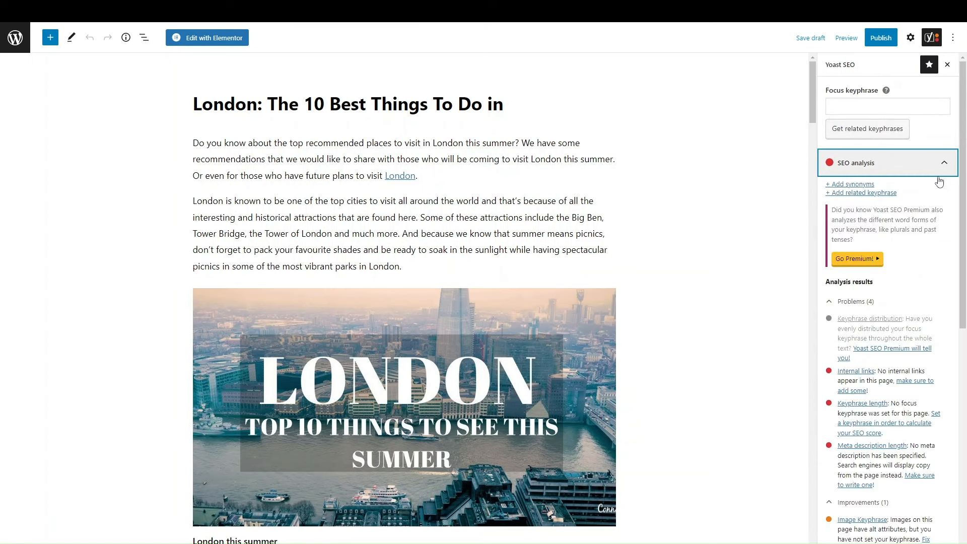
Examine the SEO analysis problems, improvements and good results alongside the London post's content
scroll(871, 282, down, 2)
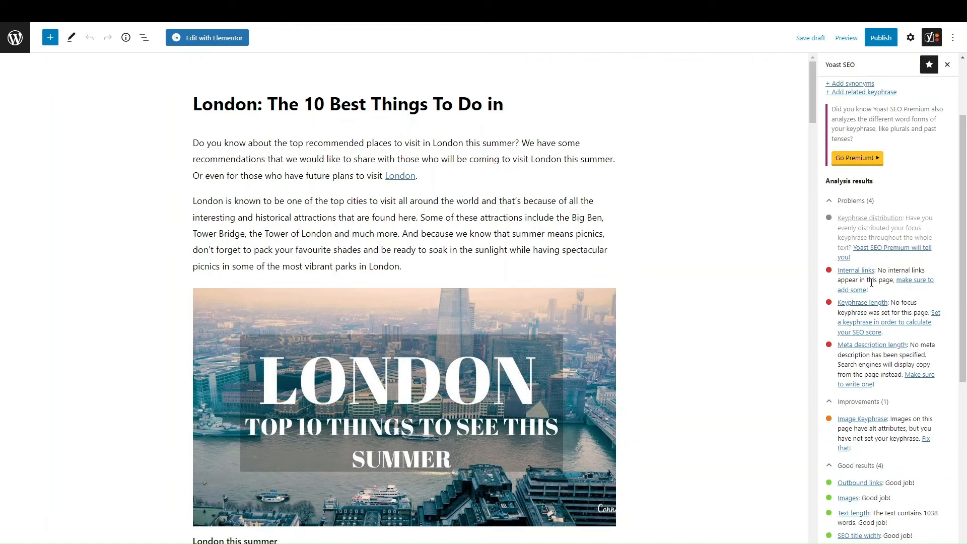
scroll(871, 282, down, 3)
scroll(875, 301, up, 3)
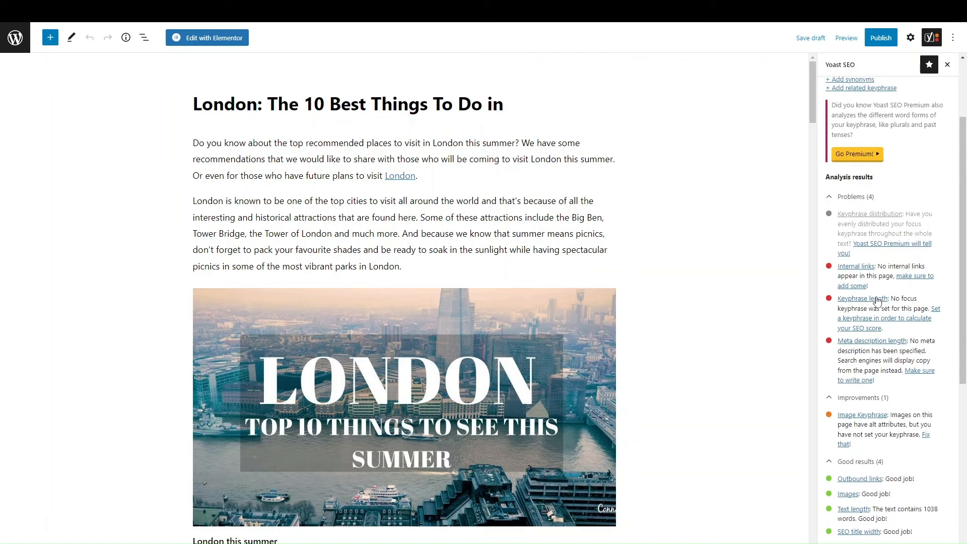
scroll(876, 218, up, 2)
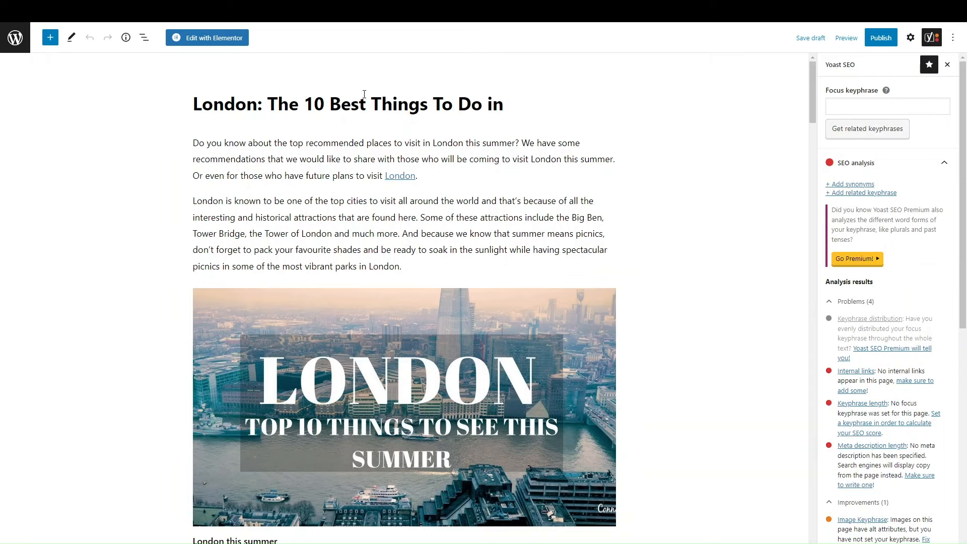
scroll(130, 356, down, 6)
scroll(443, 410, up, 5)
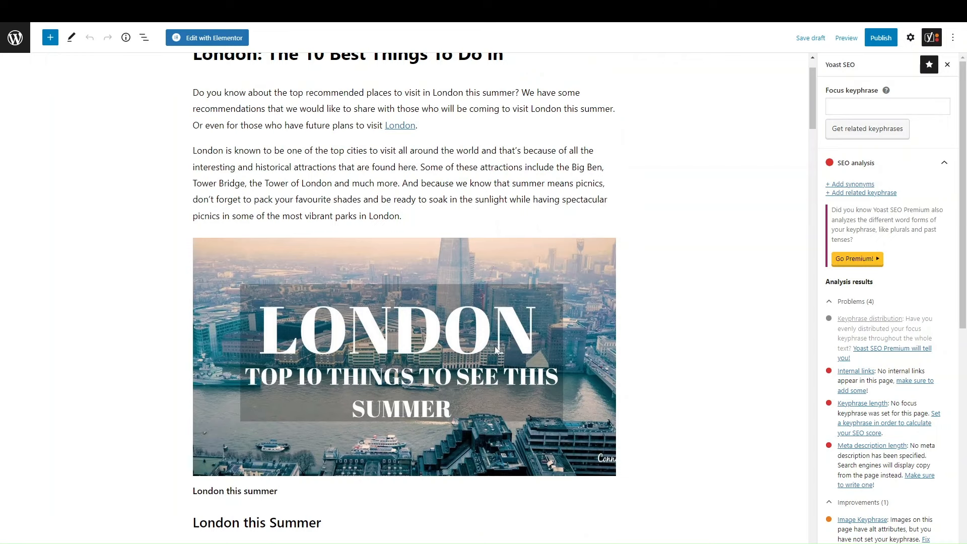
scroll(496, 350, up, 1)
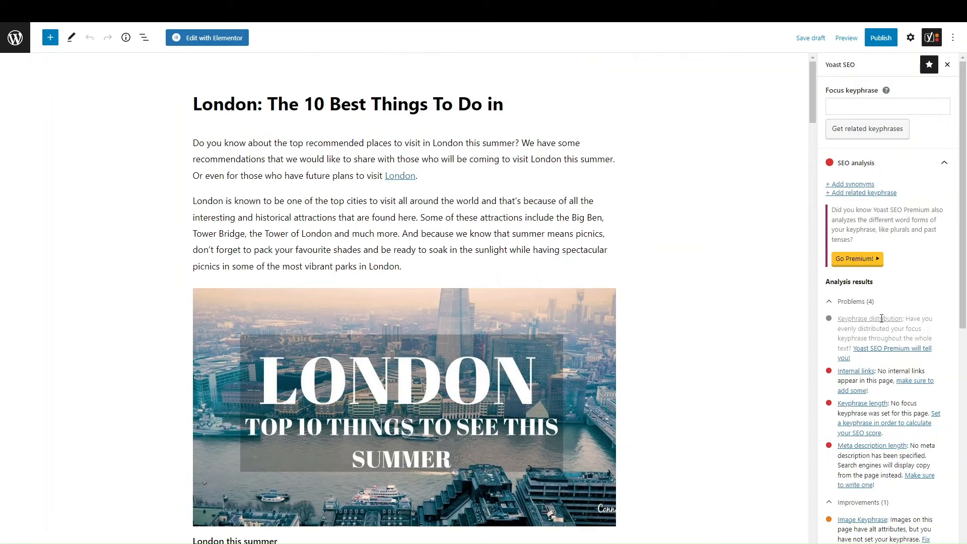
scroll(888, 333, down, 2)
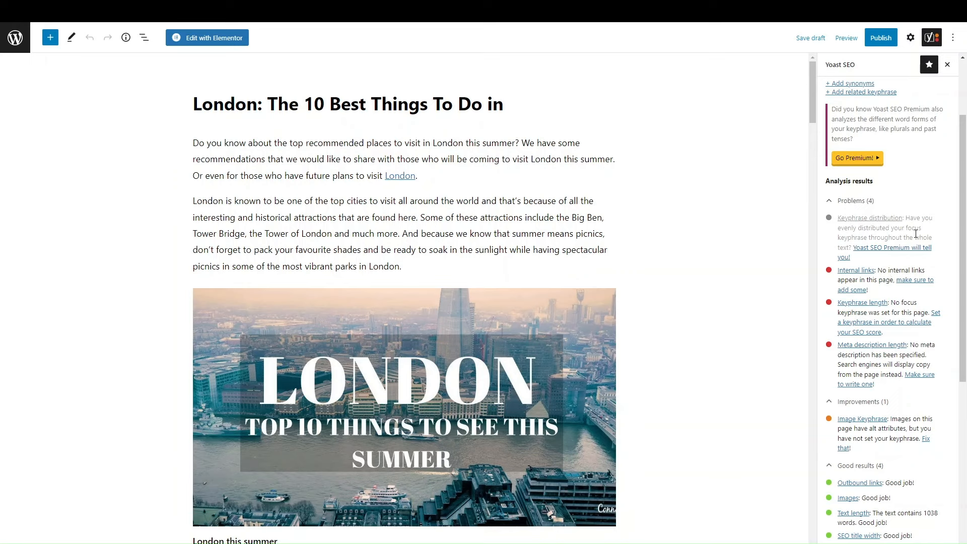
scroll(906, 211, up, 2)
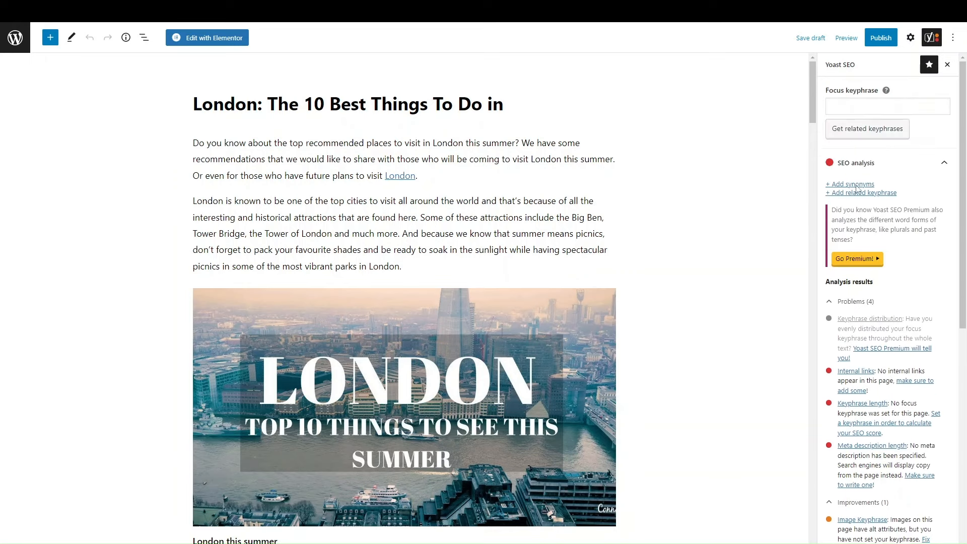
Set the post's focus keyphrase to "London"
click(858, 103)
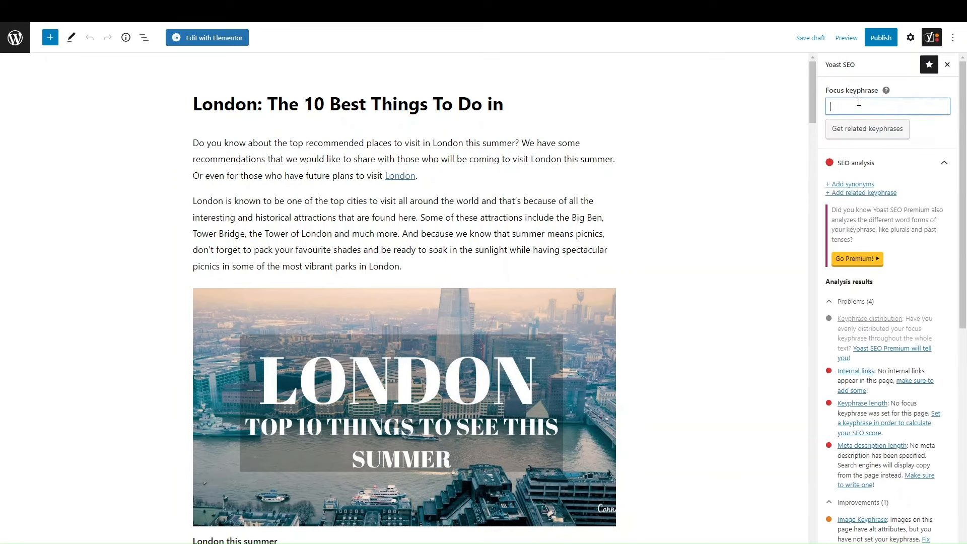
text(London)
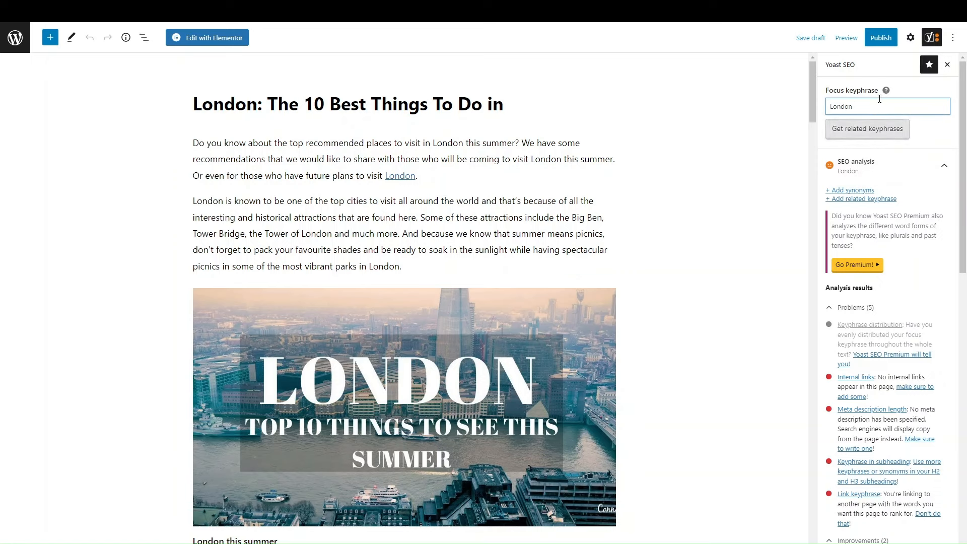
click(907, 132)
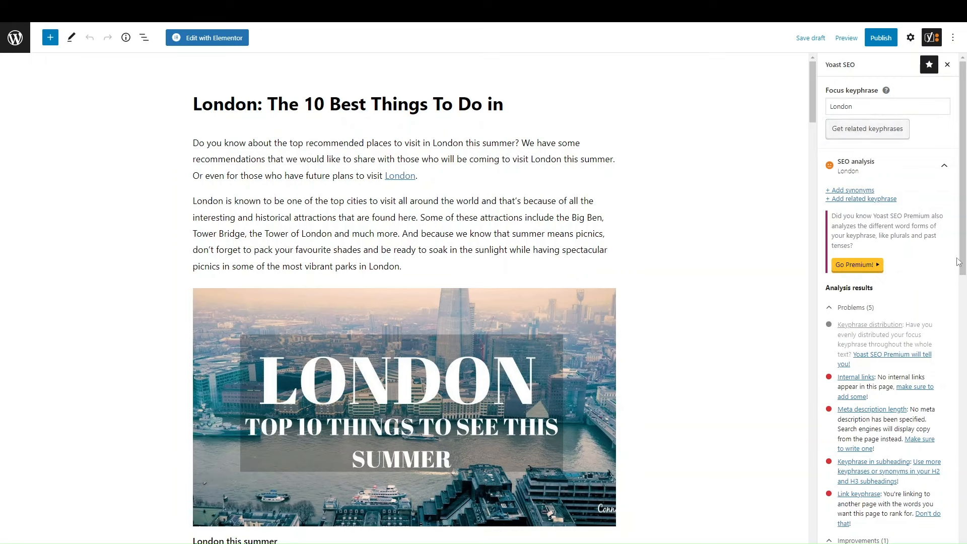
Review the SEO analysis results for the "London" keyphrase and compare them with the post's introductory paragraph
scroll(891, 301, down, 3)
scroll(889, 280, down, 2)
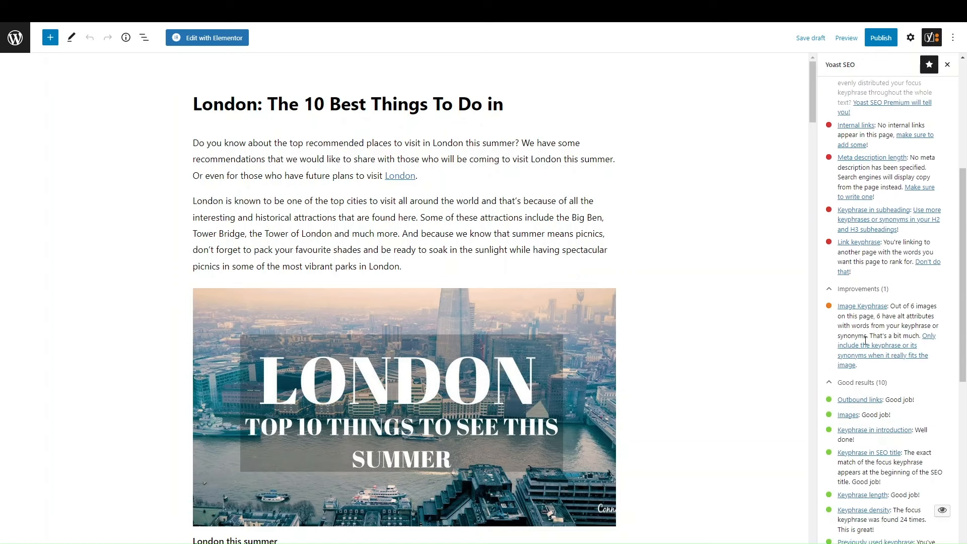
scroll(879, 315, down, 2)
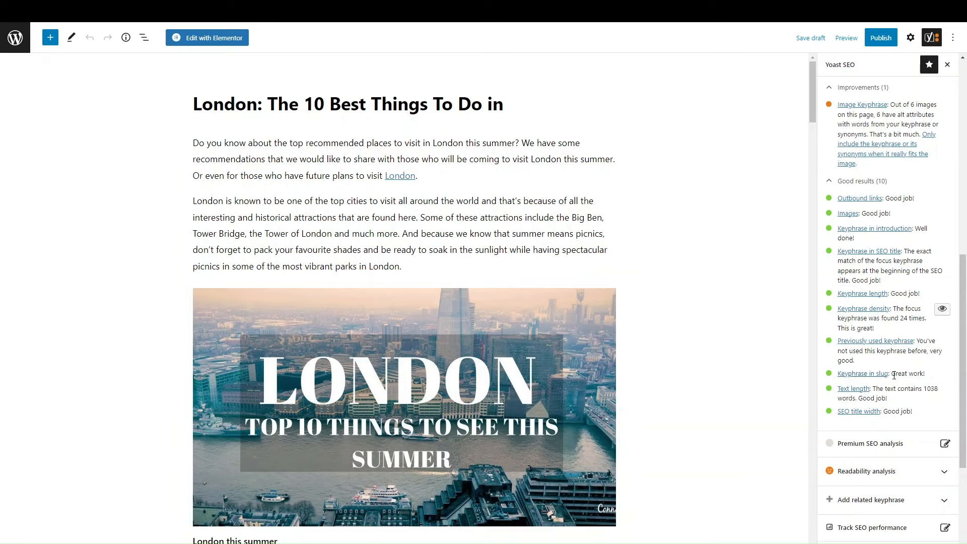
scroll(891, 372, up, 3)
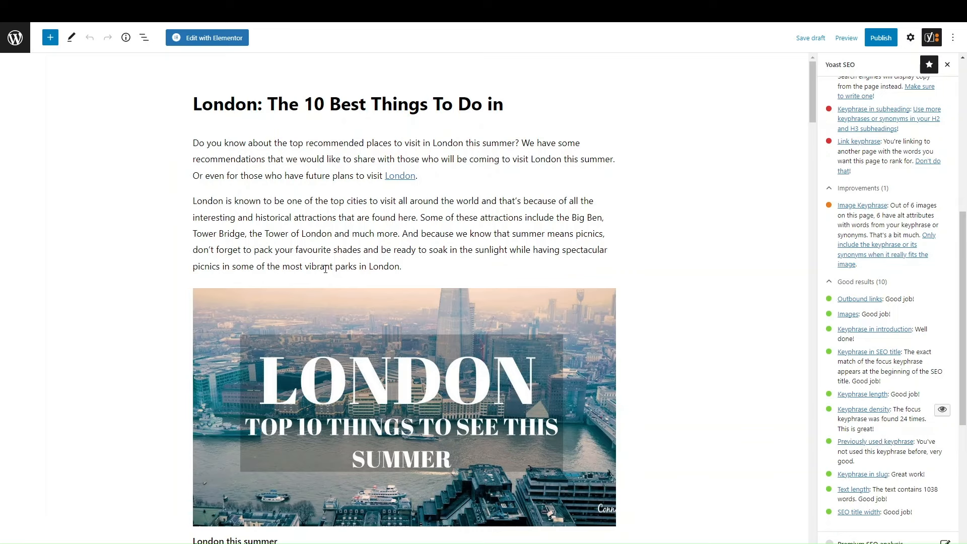
drag(193, 143, 397, 162)
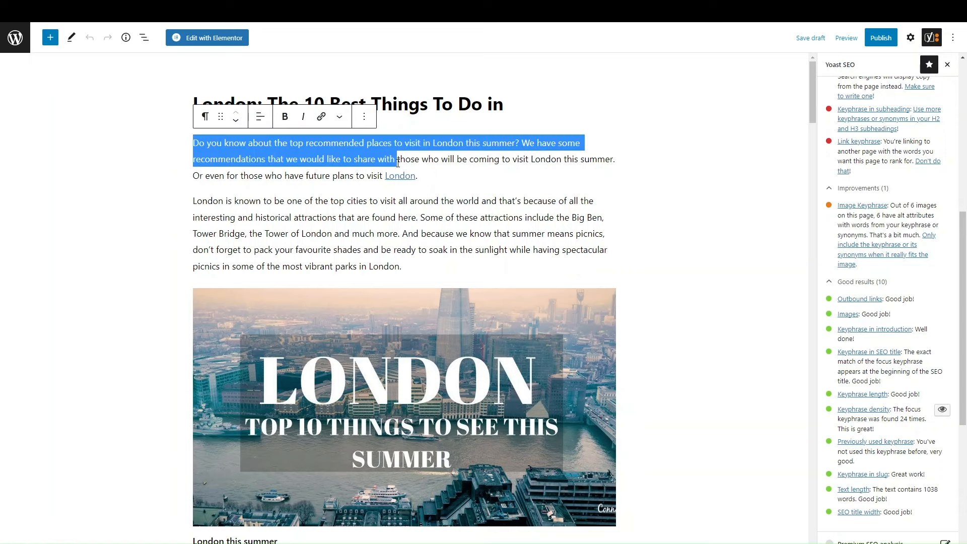
click(477, 182)
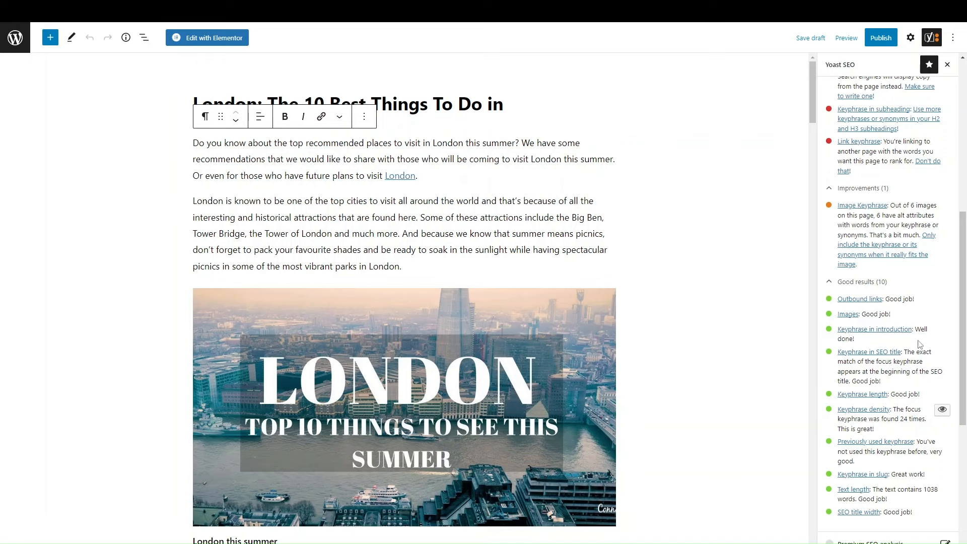
scroll(920, 344, down, 1)
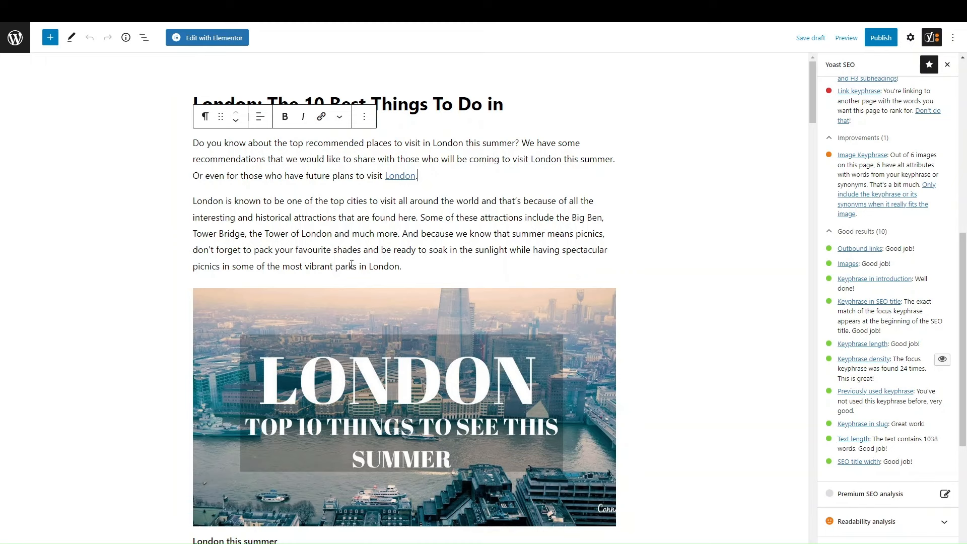
Examine the SEO analysis results alongside the post's title, introduction and opening London image
click(436, 104)
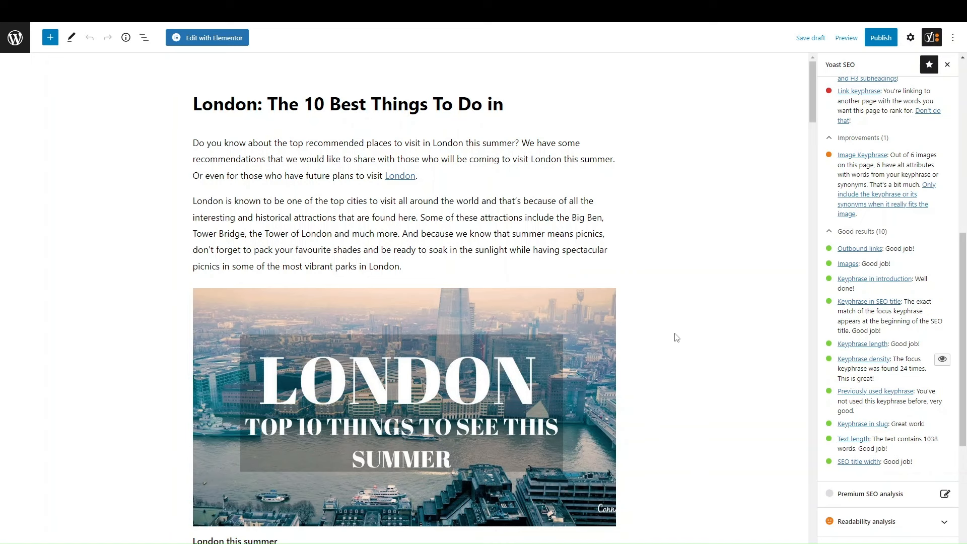
scroll(522, 421, down, 5)
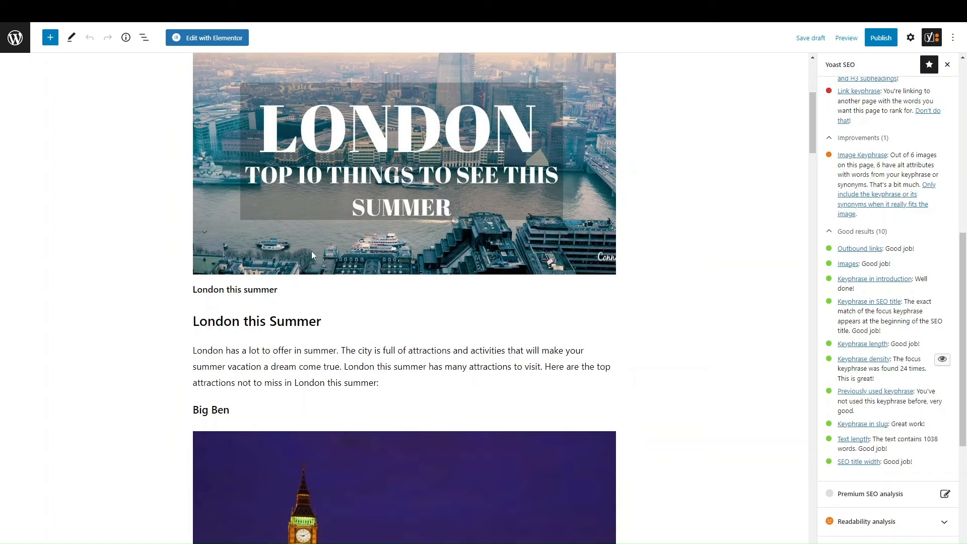
scroll(326, 254, up, 1)
scroll(325, 255, up, 3)
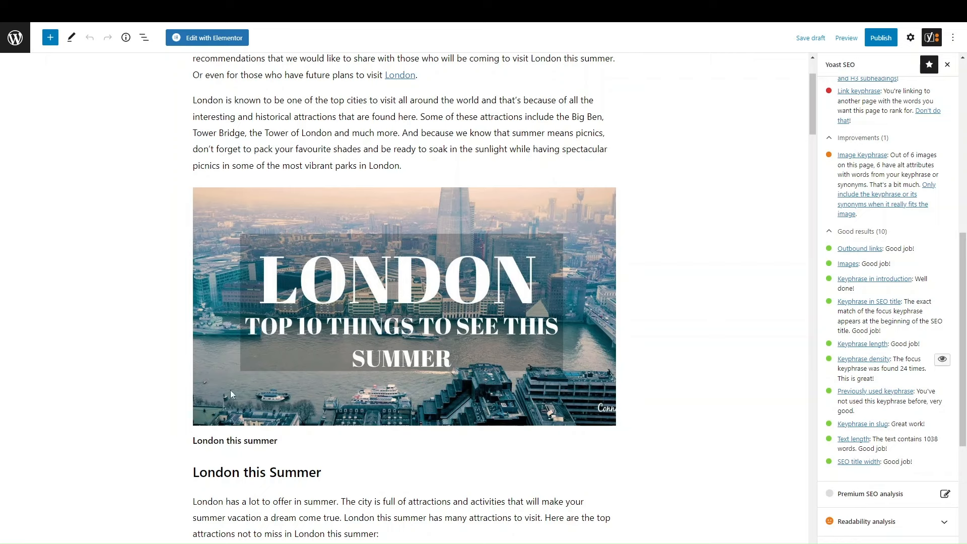
click(390, 275)
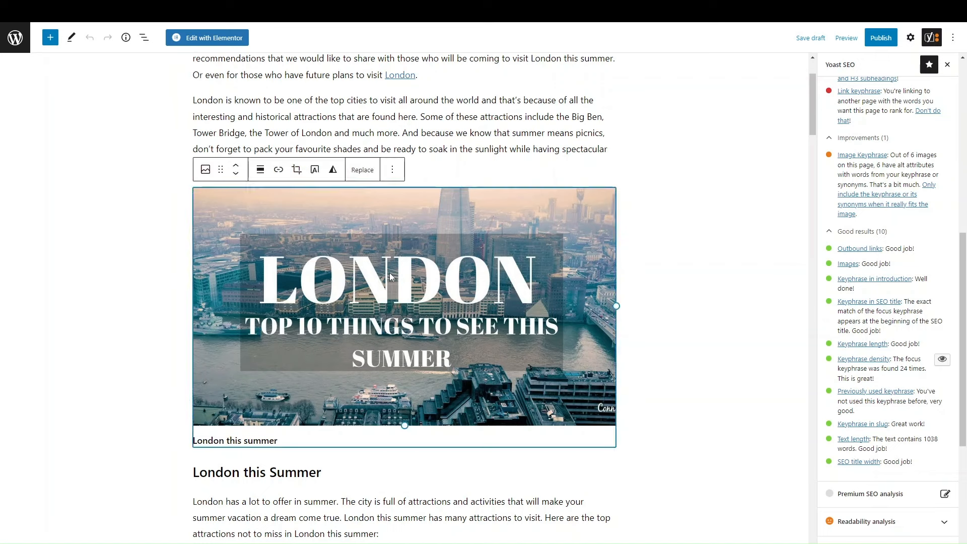
click(745, 286)
scroll(894, 272, up, 1)
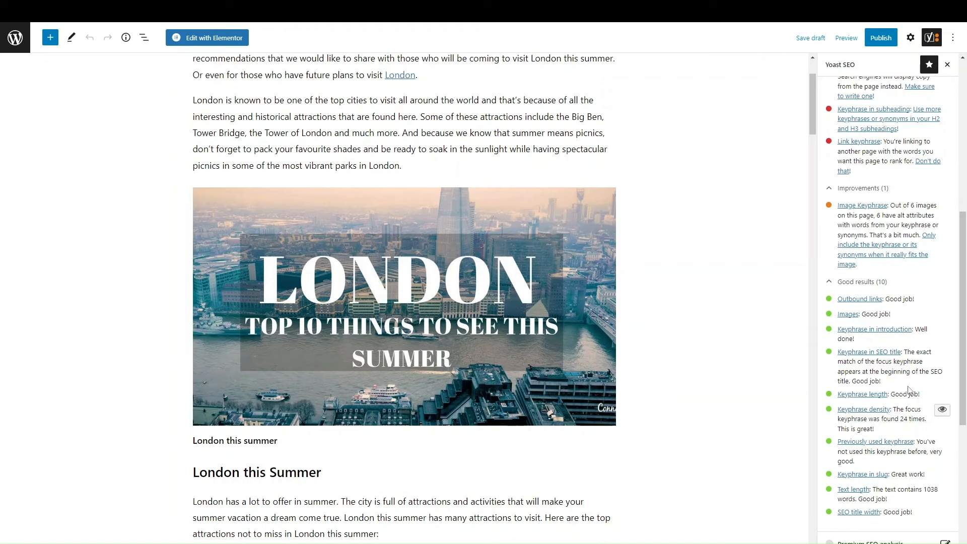
scroll(910, 387, up, 3)
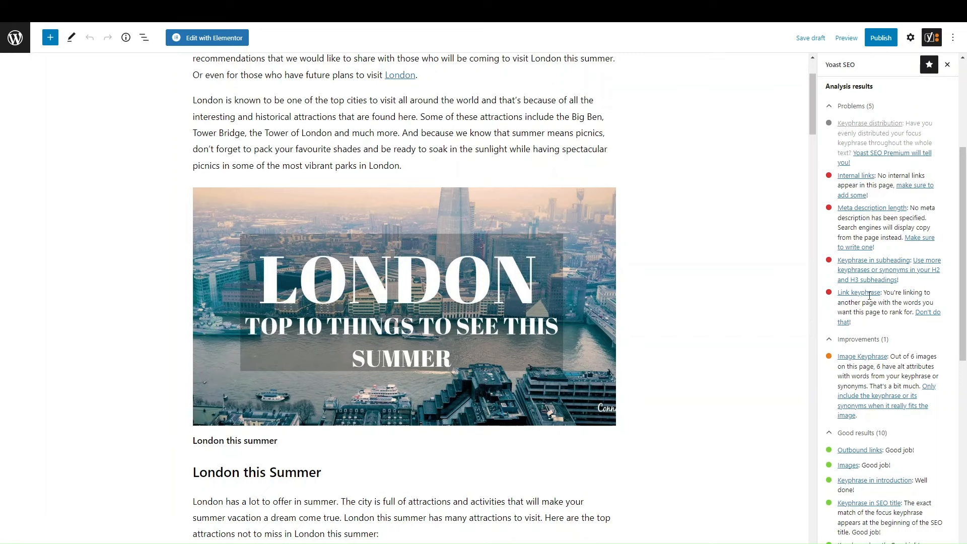
Collapse the good results and the improvements in the SEO analysis, checking the post's images against the image keyphrase advice
click(862, 107)
click(862, 107)
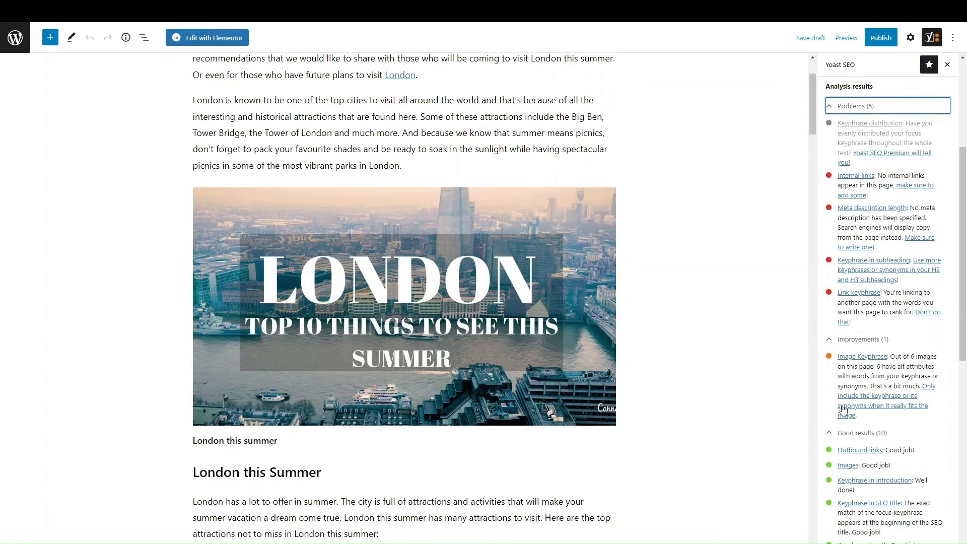
click(855, 432)
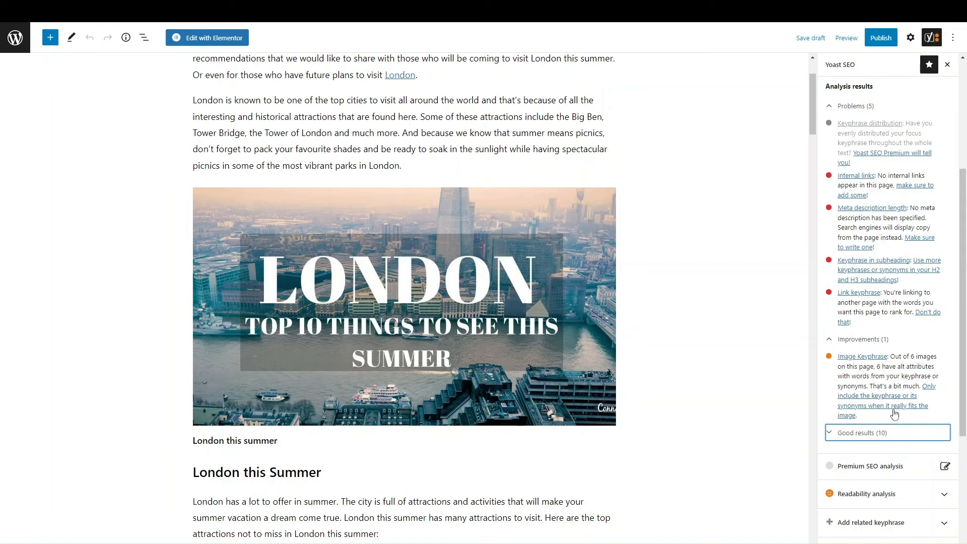
scroll(658, 352, down, 4)
scroll(356, 355, down, 12)
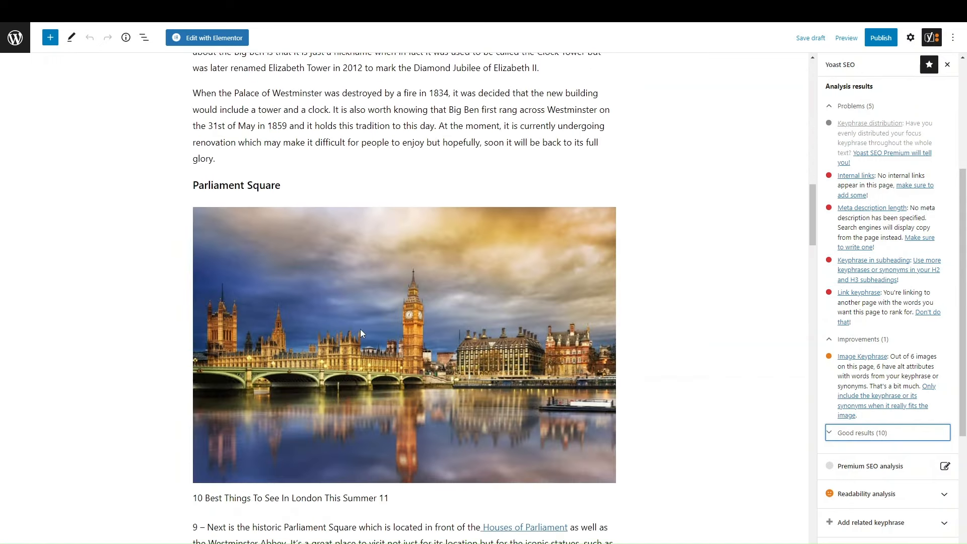
scroll(360, 328, down, 10)
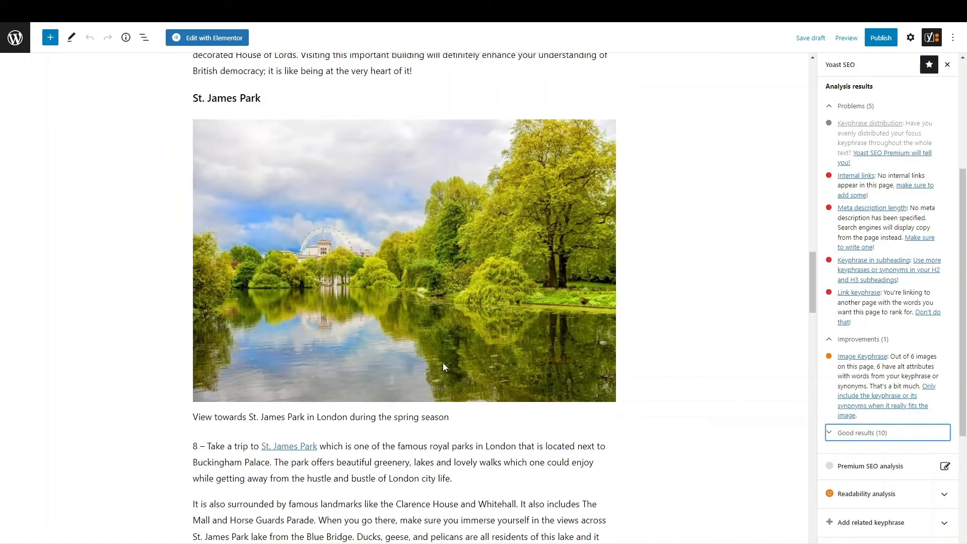
scroll(443, 362, up, 5)
scroll(445, 367, up, 15)
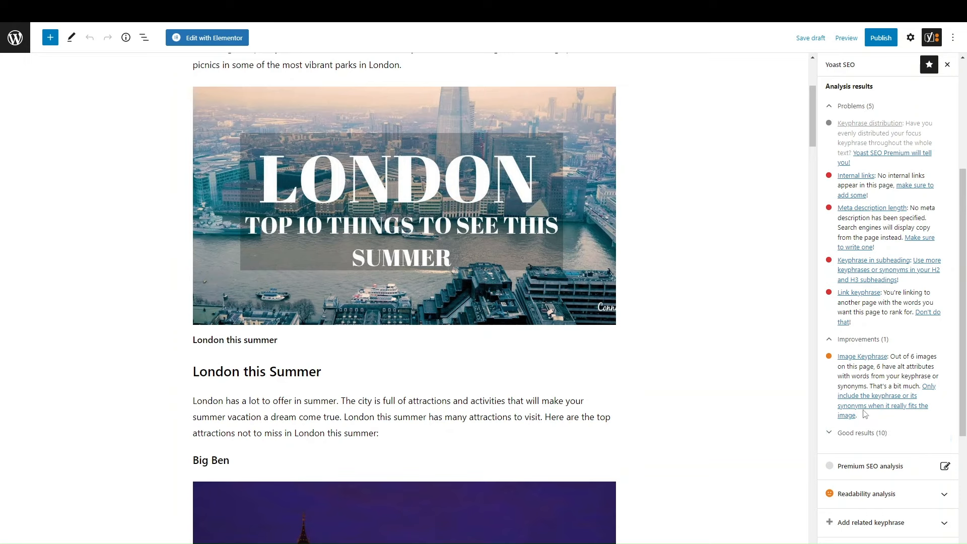
click(857, 344)
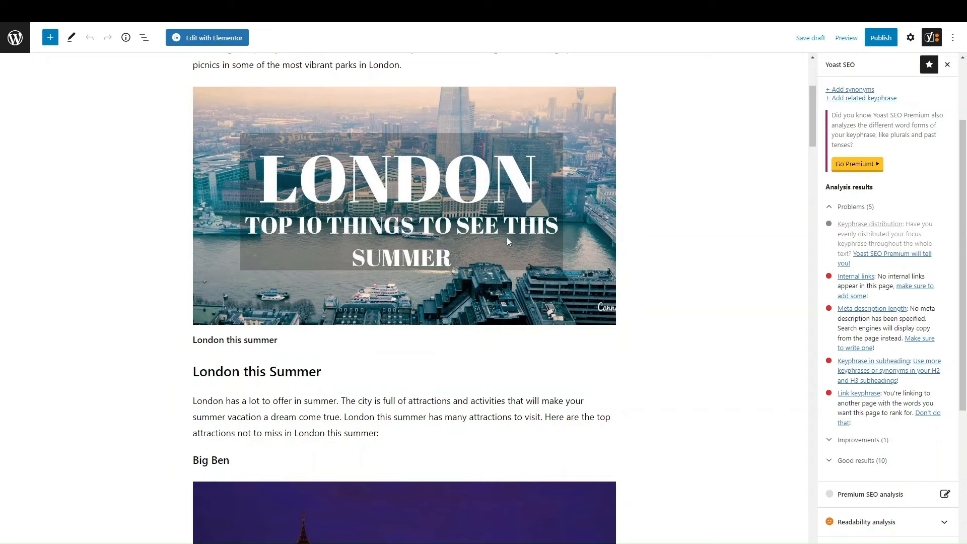
Compare the post's sections and subheadings with the keyphrase-in-subheading problem in the SEO analysis
scroll(291, 456, down, 3)
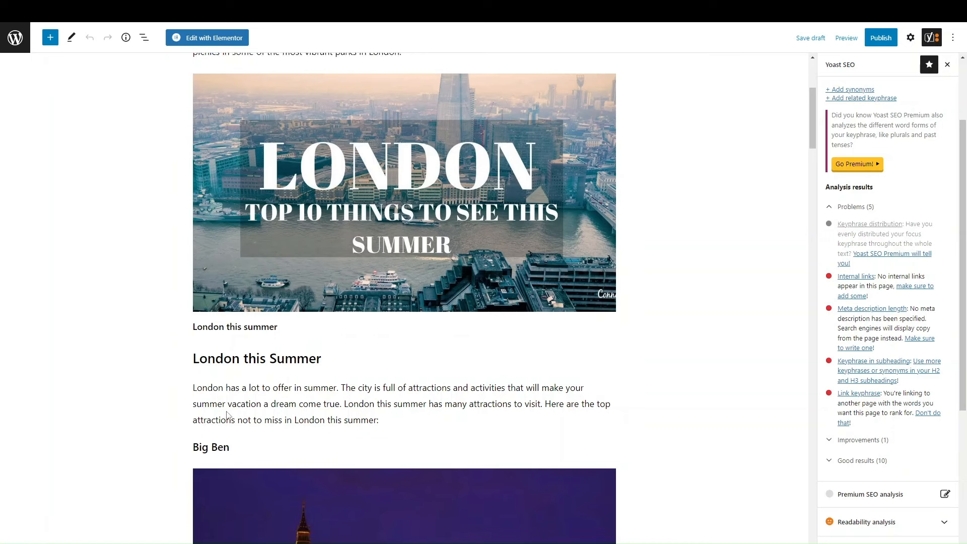
scroll(363, 257, down, 15)
scroll(326, 262, up, 9)
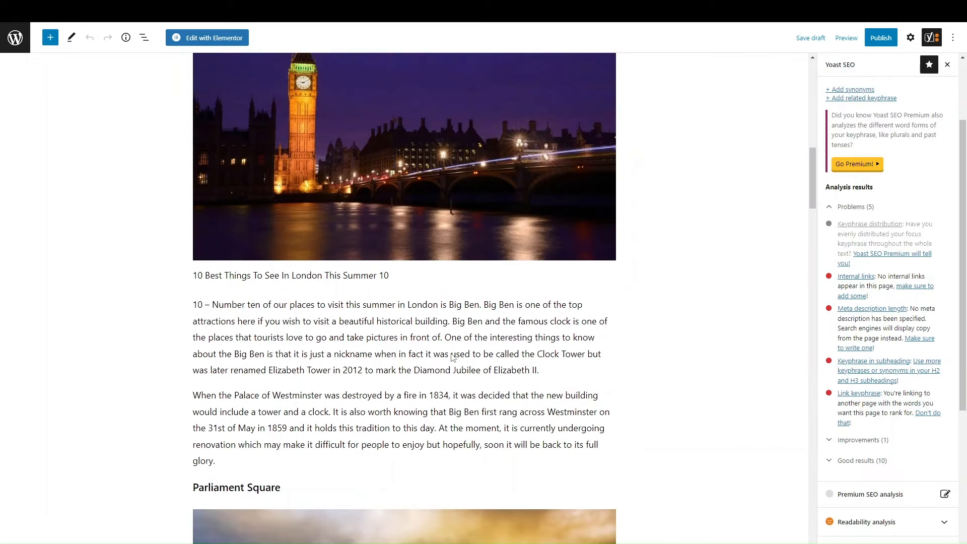
mouse_move(443, 292)
scroll(873, 433, up, 2)
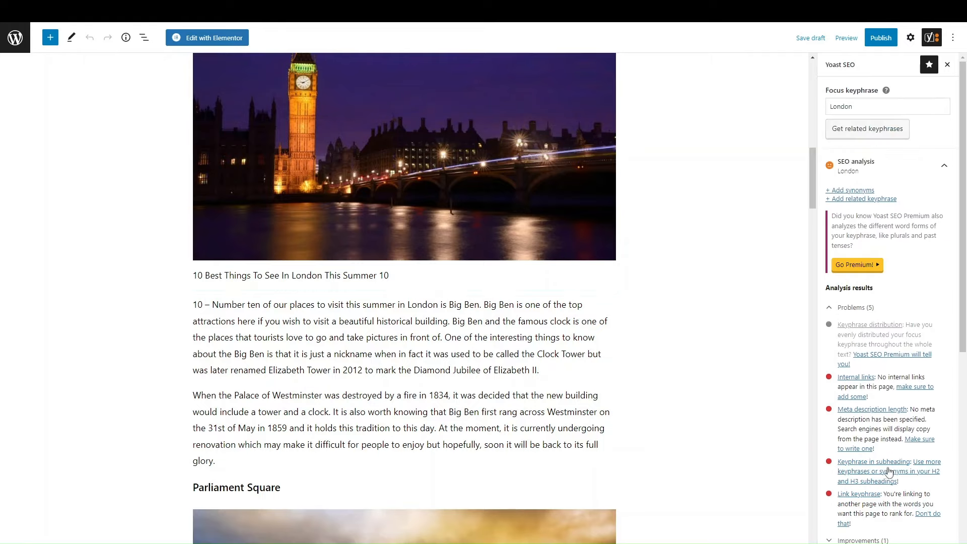
scroll(379, 418, up, 3)
scroll(380, 418, up, 5)
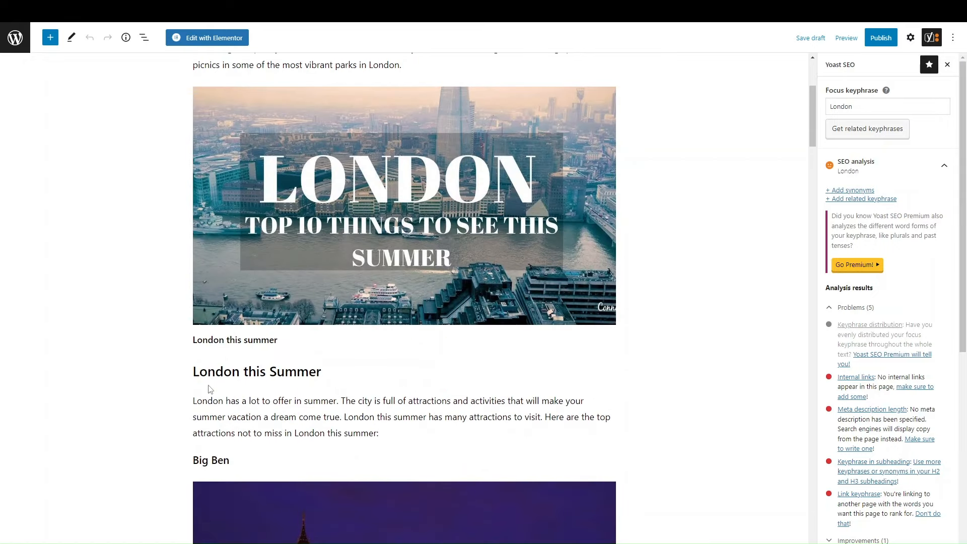
Inspect the heading levels and wording of "London this Summer", "Big Ben" and the following subheadings for the focus keyphrase
scroll(220, 391, down, 2)
triple_click(266, 275)
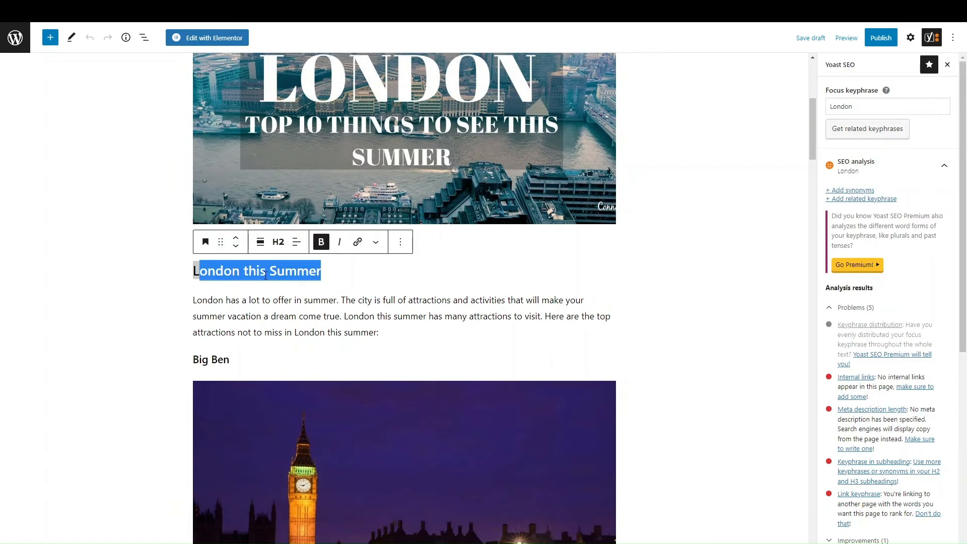
triple_click(211, 359)
scroll(254, 387, down, 15)
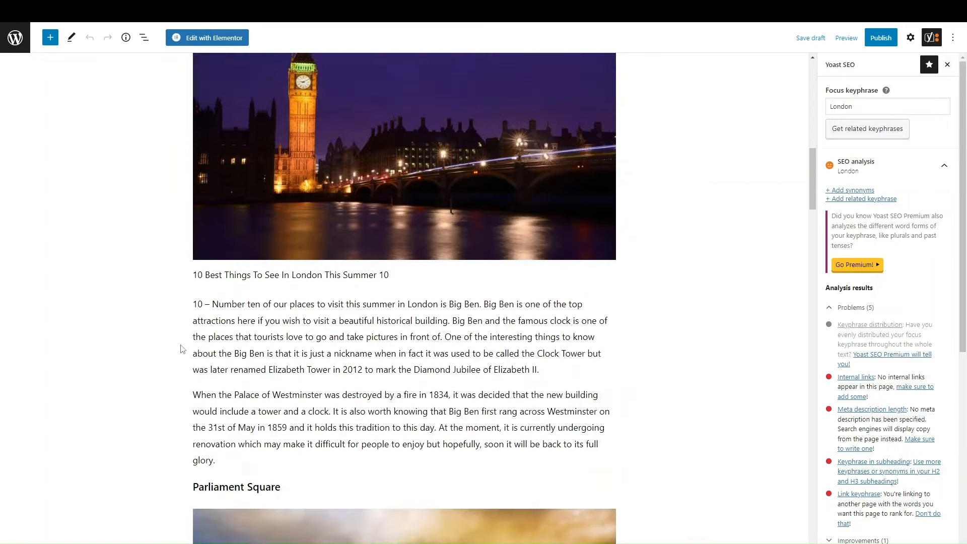
scroll(252, 386, down, 9)
scroll(363, 334, up, 5)
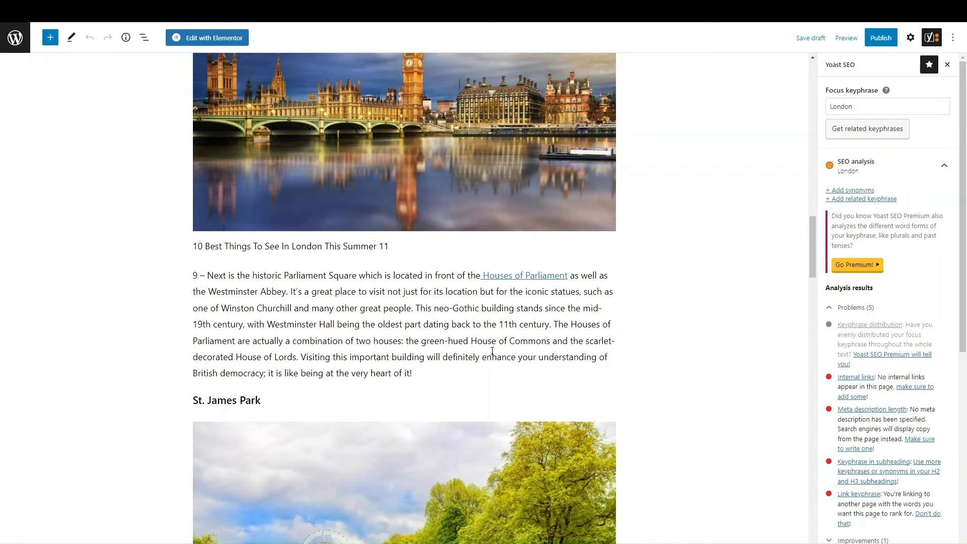
scroll(450, 315, up, 15)
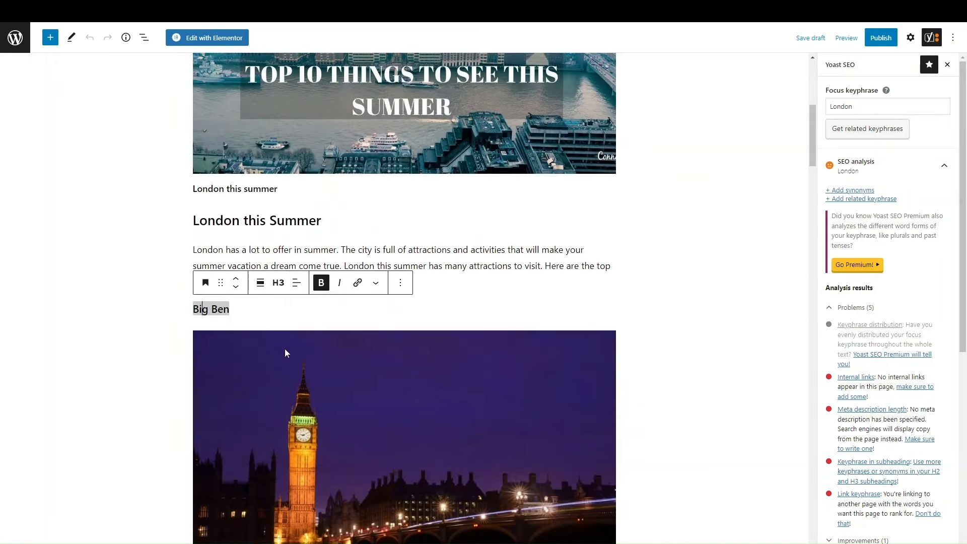
click(244, 211)
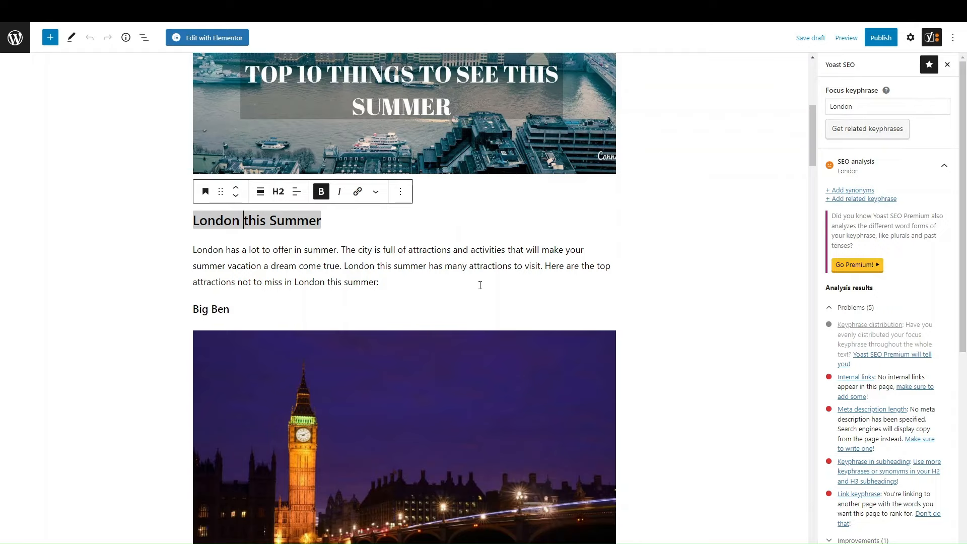
click(244, 220)
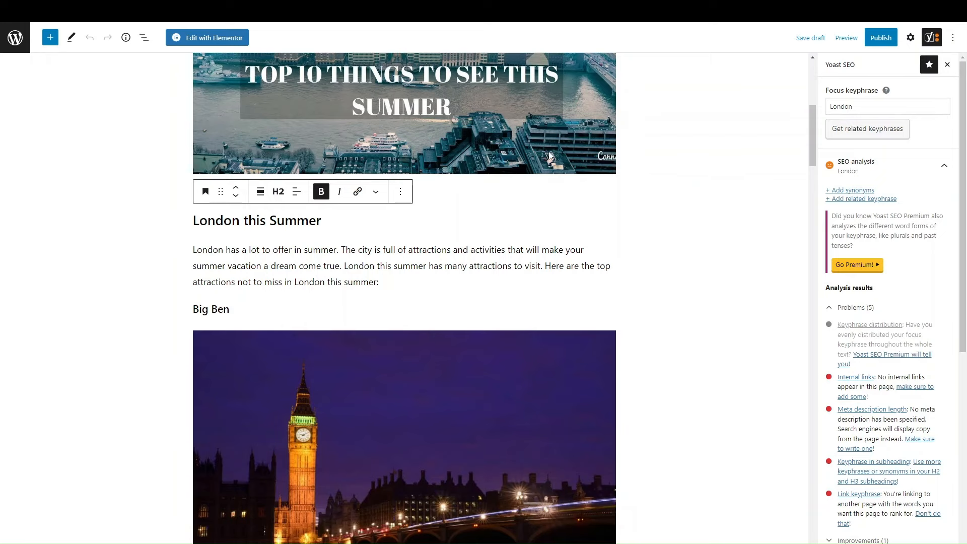
scroll(794, 361, down, 2)
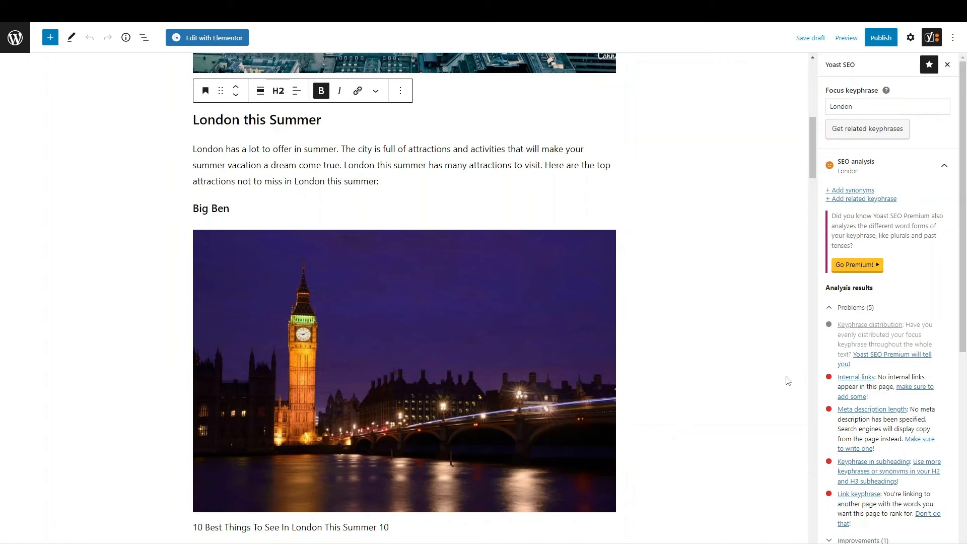
scroll(783, 373, up, 5)
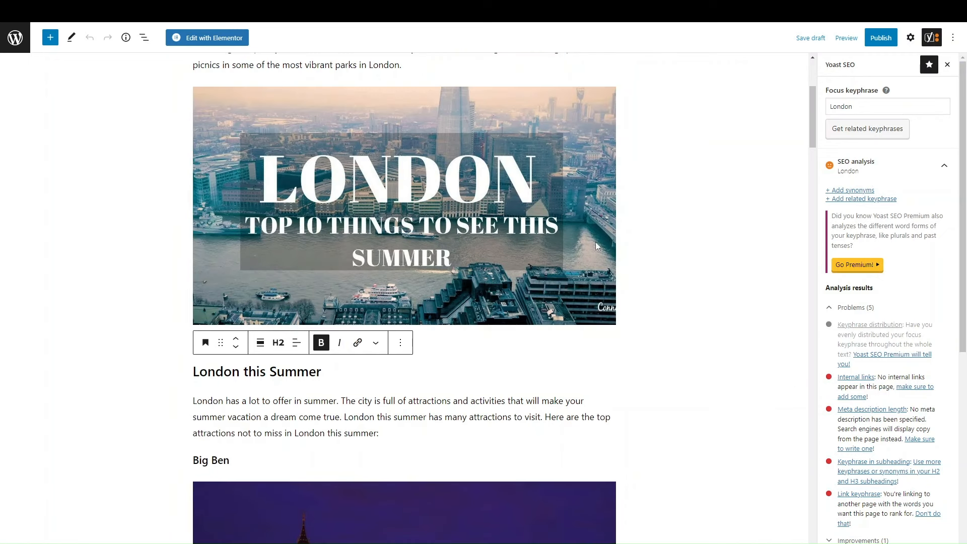
Find the Yoast SEO section beneath the post content and switch its Google preview to the desktop result
scroll(577, 258, up, 4)
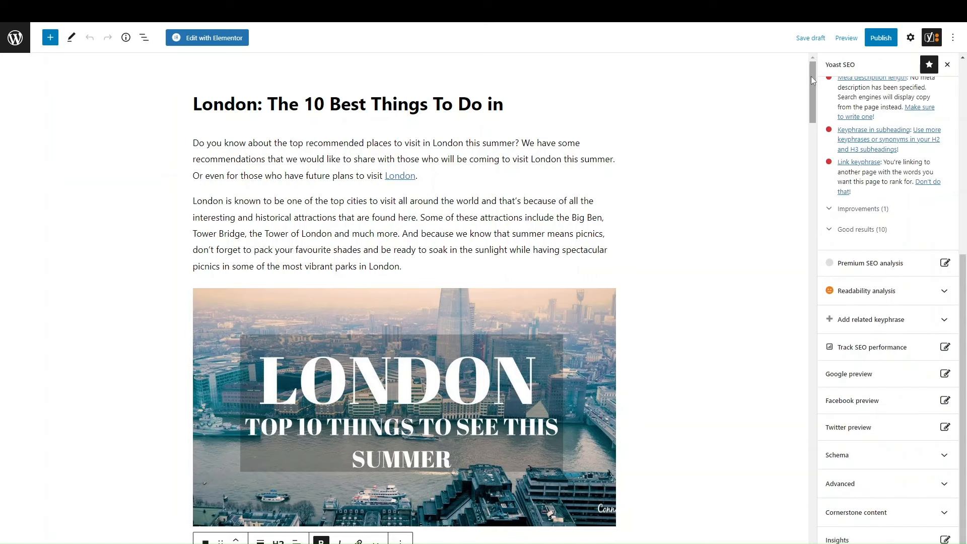
drag(816, 72, 797, 302)
scroll(797, 302, down, 20)
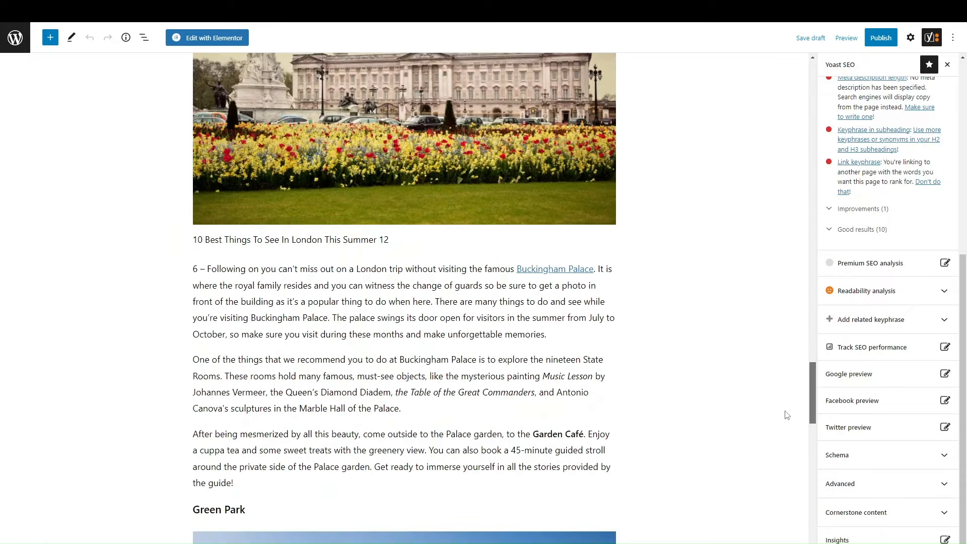
scroll(780, 470, up, 6)
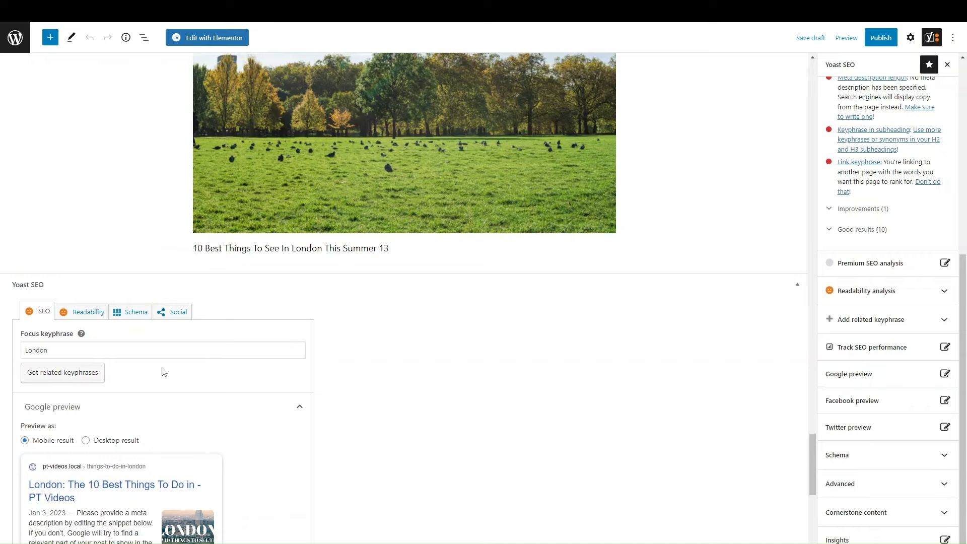
scroll(168, 366, down, 1)
scroll(167, 366, down, 1)
click(60, 243)
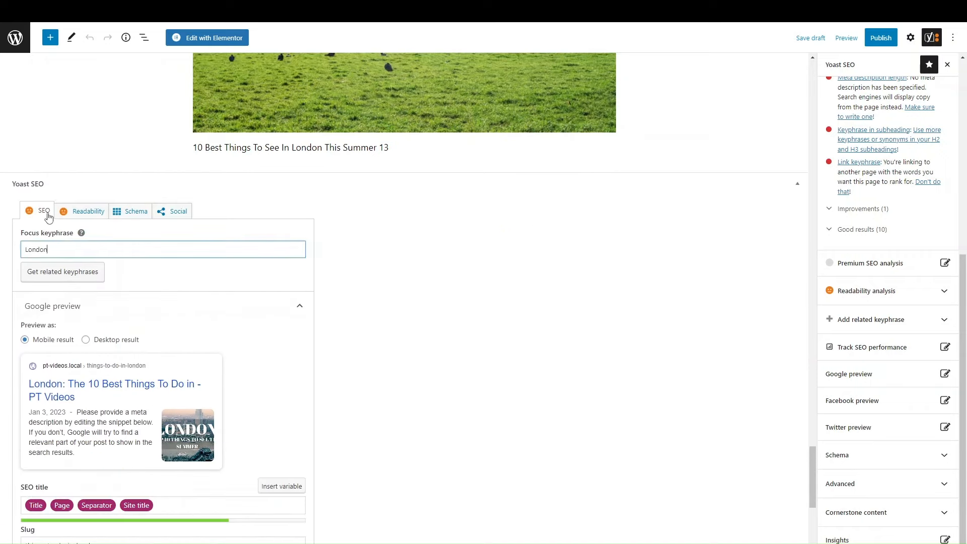
scroll(134, 259, down, 2)
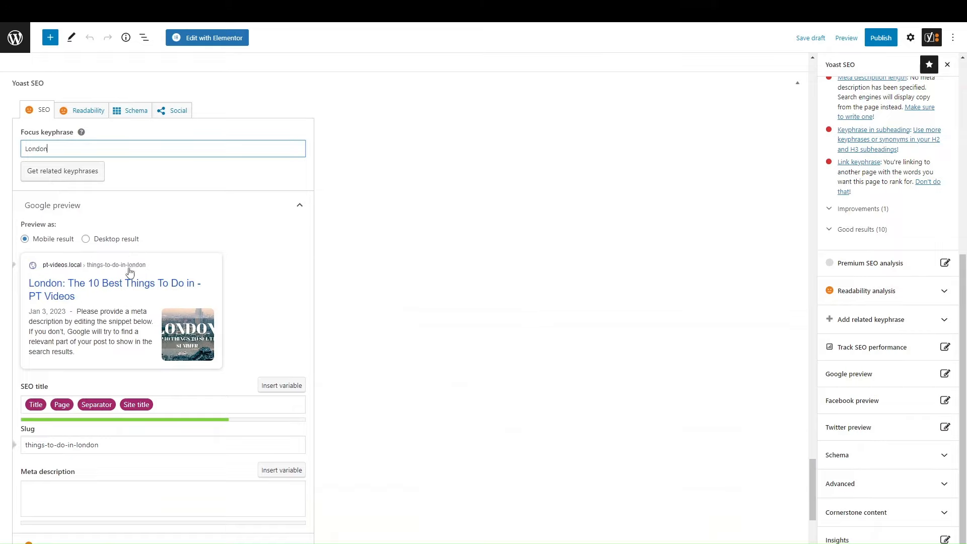
click(115, 240)
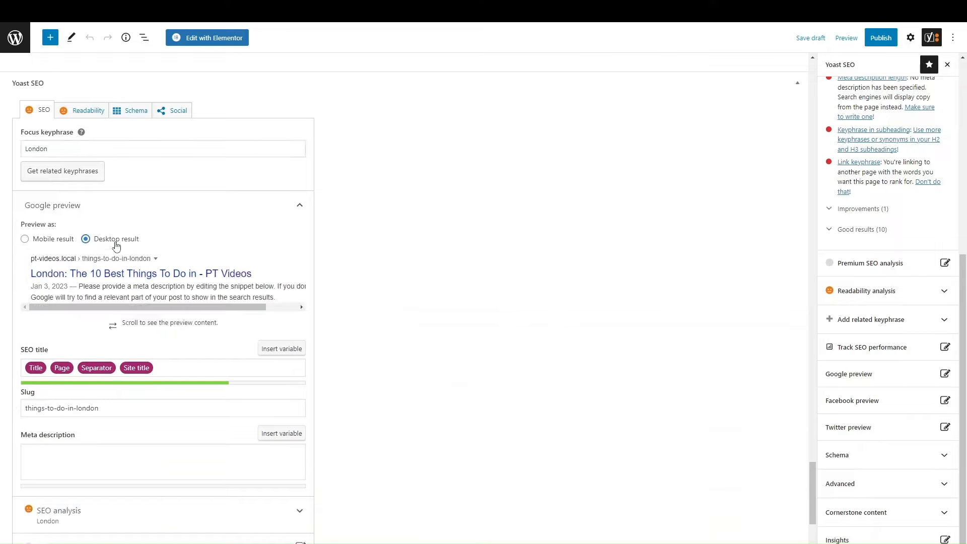
mouse_move(163, 311)
mouse_down()
mouse_move(231, 313)
mouse_move(151, 311)
mouse_up()
Fill in the post's meta description with its introductory paragraph, from "Do you know about the top recommended places" to "future plans to visit London."
click(68, 460)
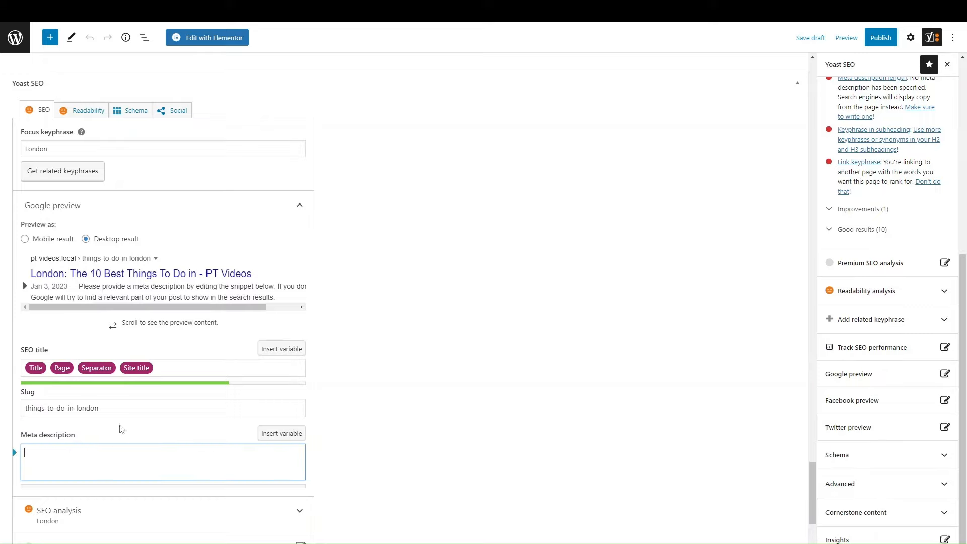
scroll(131, 385, down, 2)
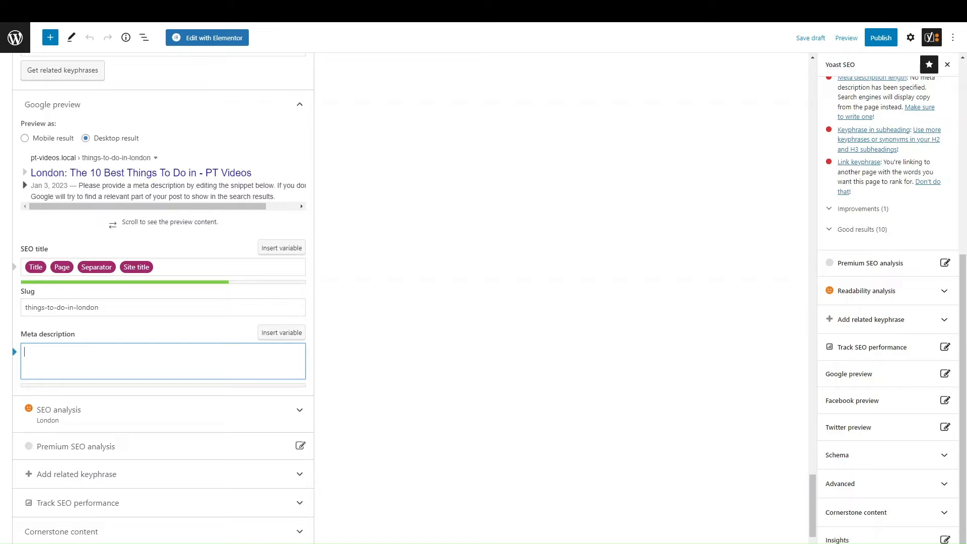
scroll(163, 302, up, 2)
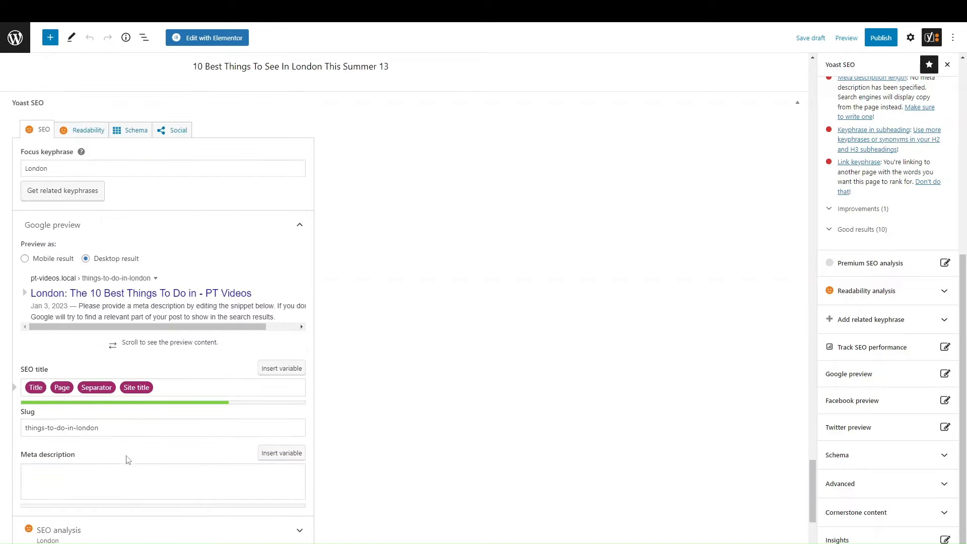
click(128, 480)
text(Do you know about the top recommended places to visit in London this summer? We have some recommendations that we would like to share with those who will be coming to visit London this summer. Or even for those who have future plans to visit London.)
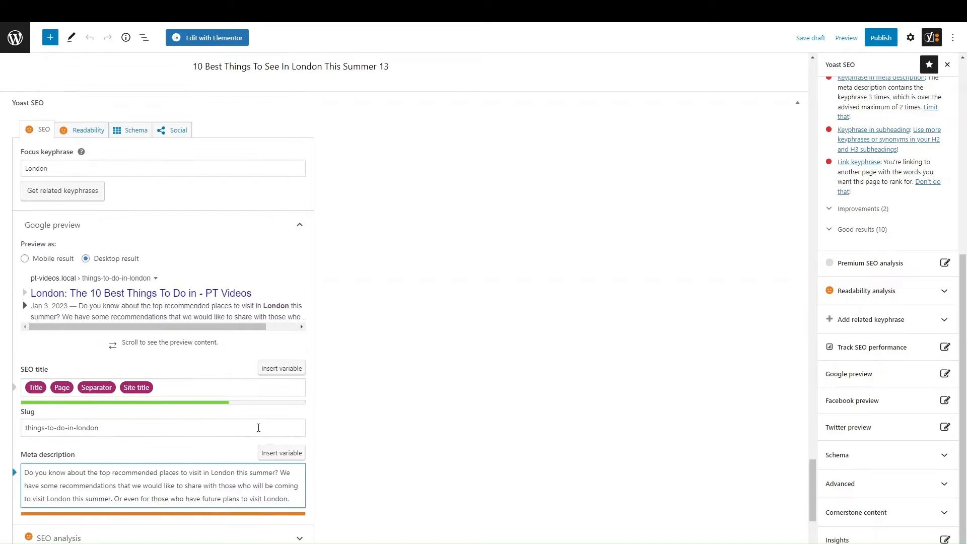
scroll(302, 417, down, 1)
scroll(302, 417, down, 1)
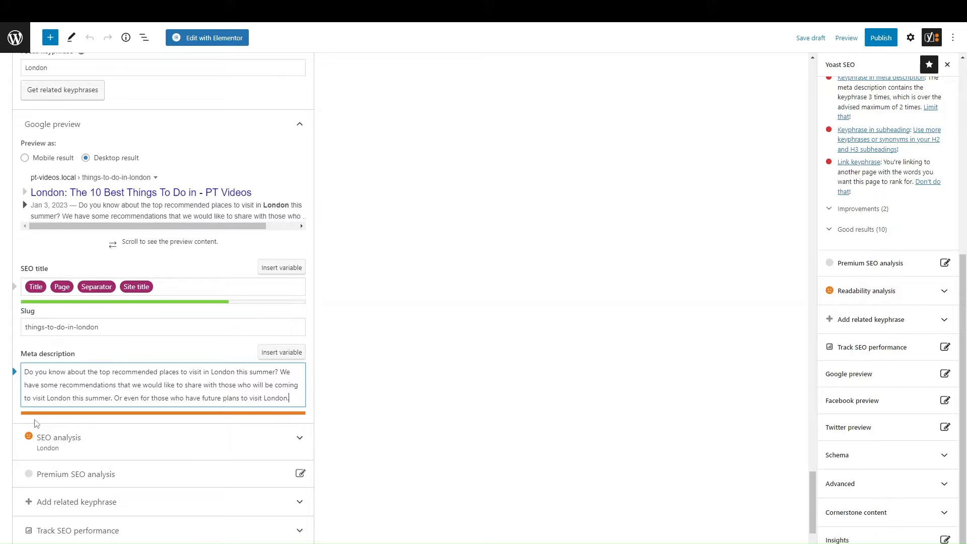
Expand the SEO analysis beneath the meta description and review its problems, improvements and good results
click(288, 436)
scroll(289, 433, down, 4)
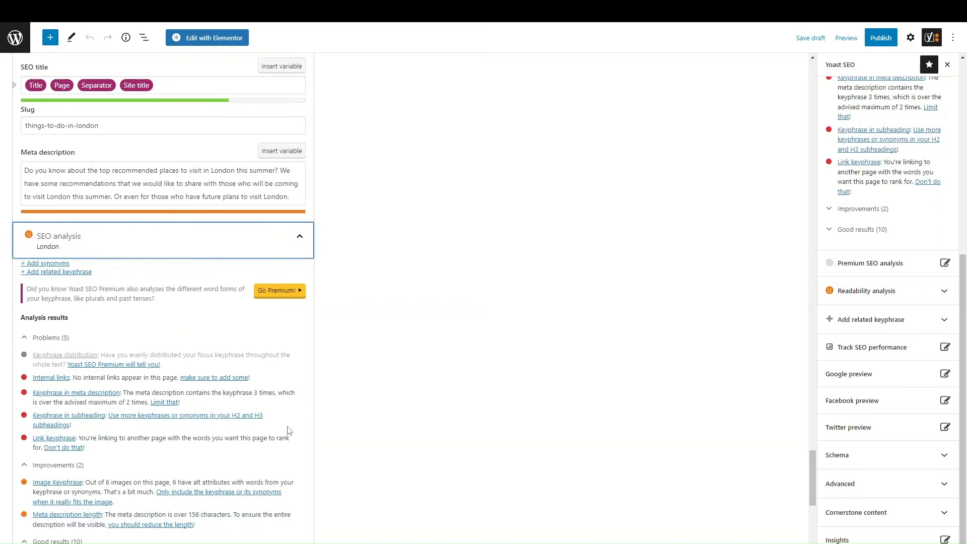
scroll(288, 430, down, 1)
scroll(104, 315, up, 1)
scroll(226, 498, down, 1)
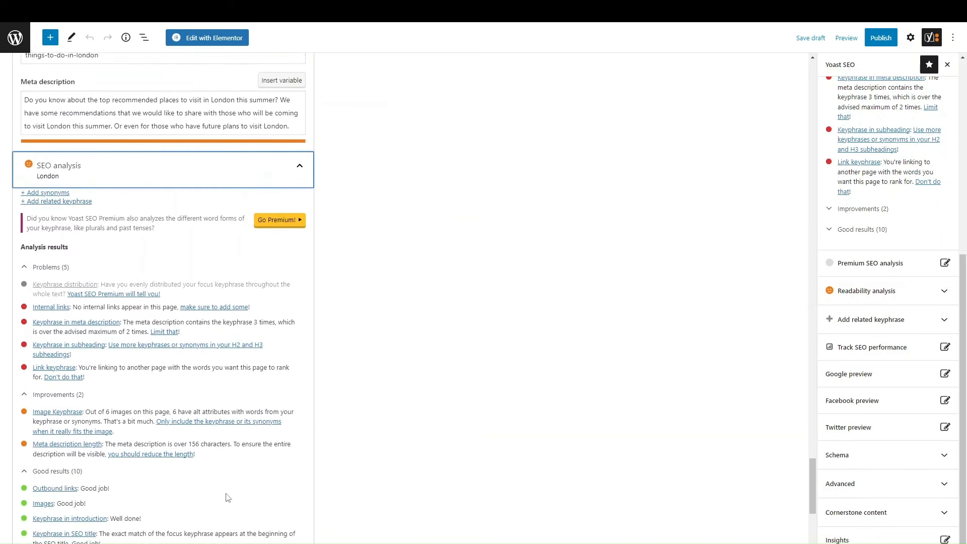
scroll(226, 497, down, 1)
scroll(282, 402, up, 2)
scroll(898, 212, up, 5)
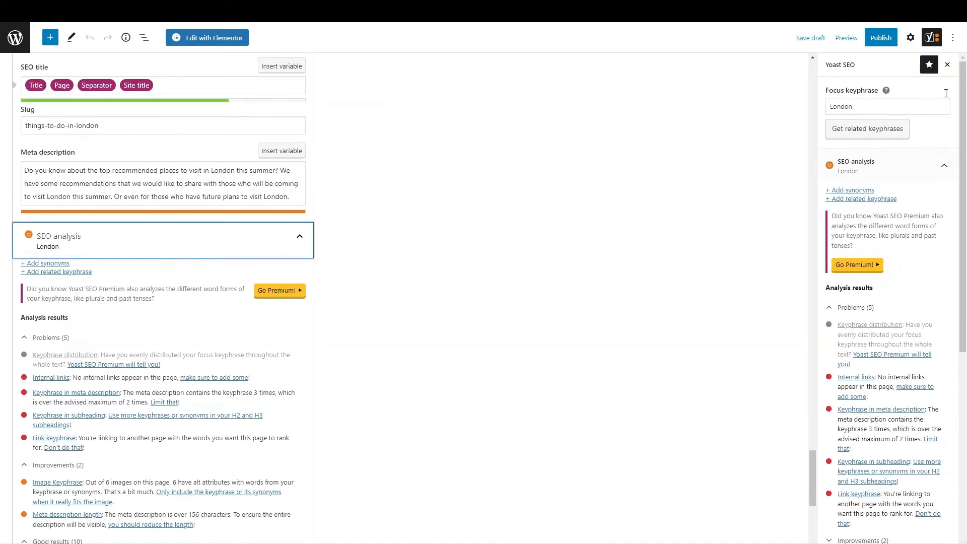
Close the Yoast SEO sidebar and read the image keyphrase and meta description length improvements beneath the post
click(947, 64)
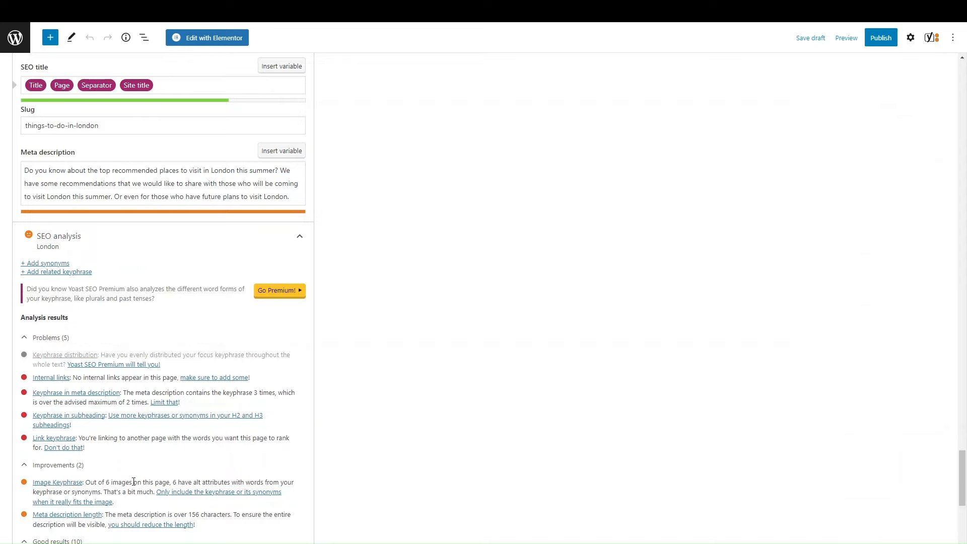
scroll(100, 322, up, 1)
scroll(86, 423, down, 2)
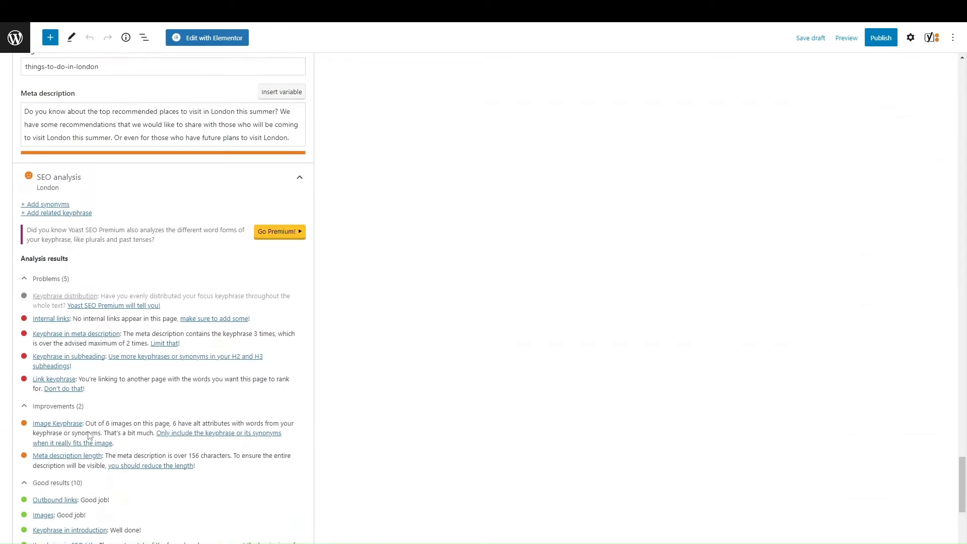
scroll(90, 435, down, 1)
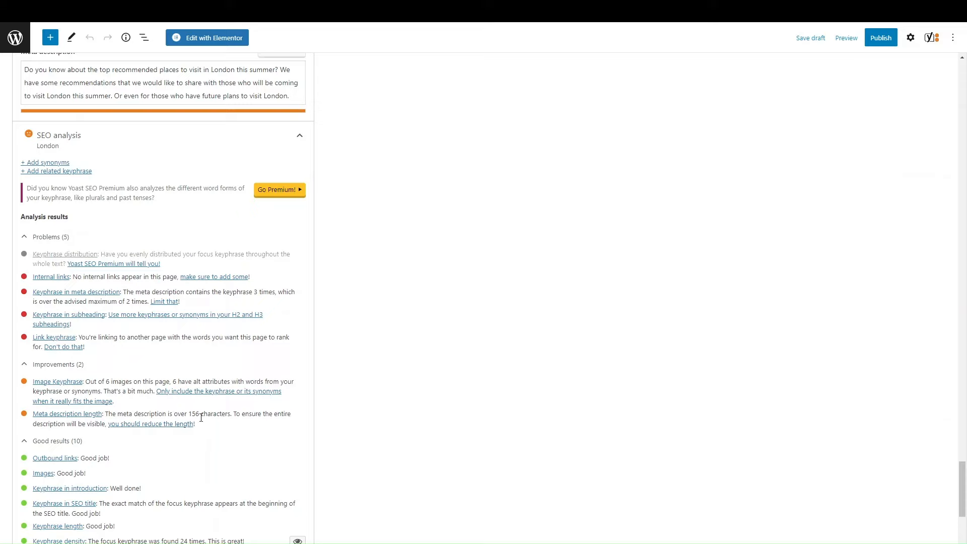
scroll(221, 438, up, 1)
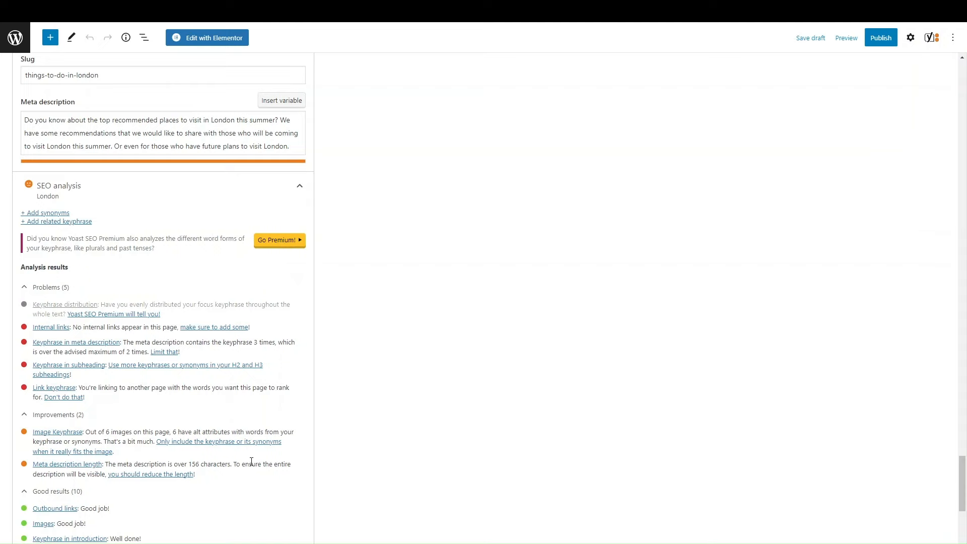
Shorten the meta description by deleting its first and last sentences, keeping only "We have some recommendations" through "coming to visit London this summer."
scroll(189, 492, up, 4)
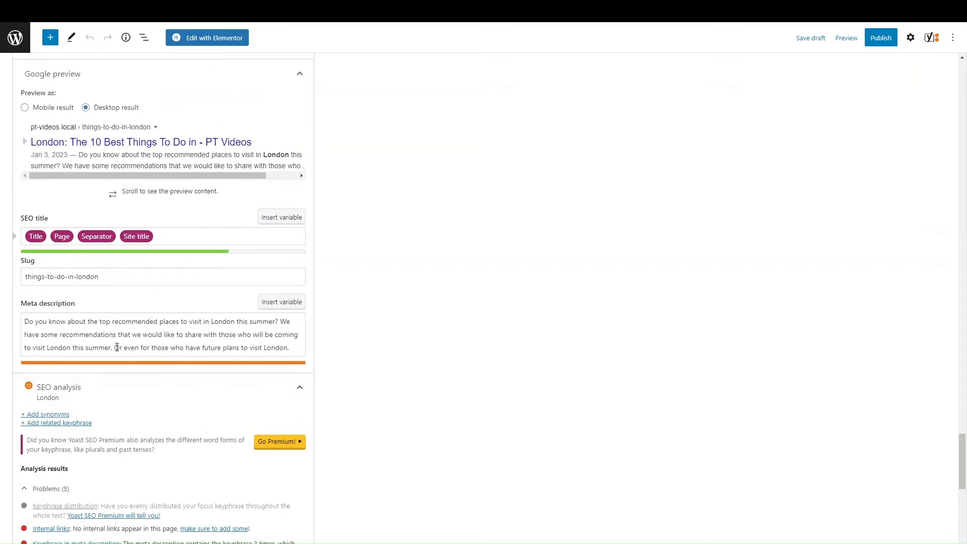
drag(117, 347, 319, 349)
scroll(330, 350, up, 1)
key(BackSpace)
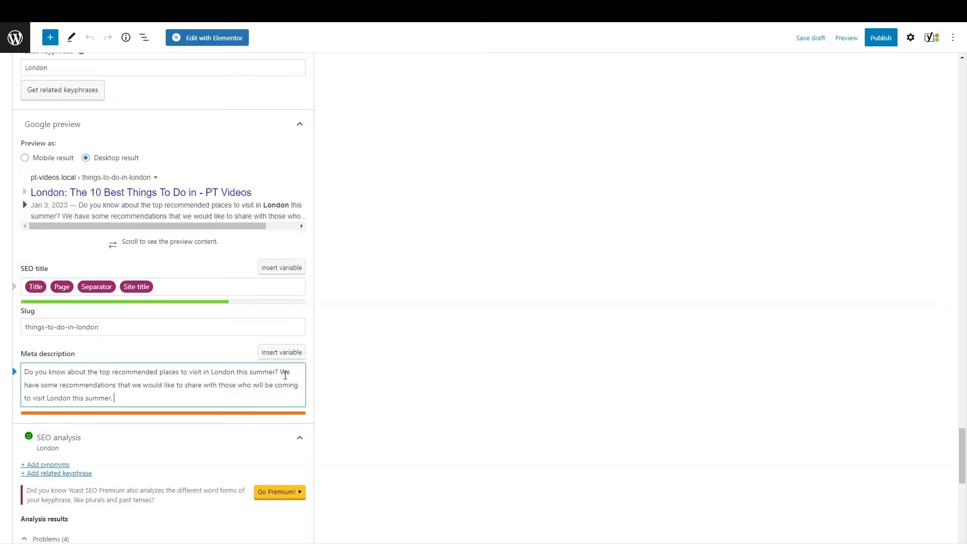
drag(280, 372, 15, 372)
key(BackSpace)
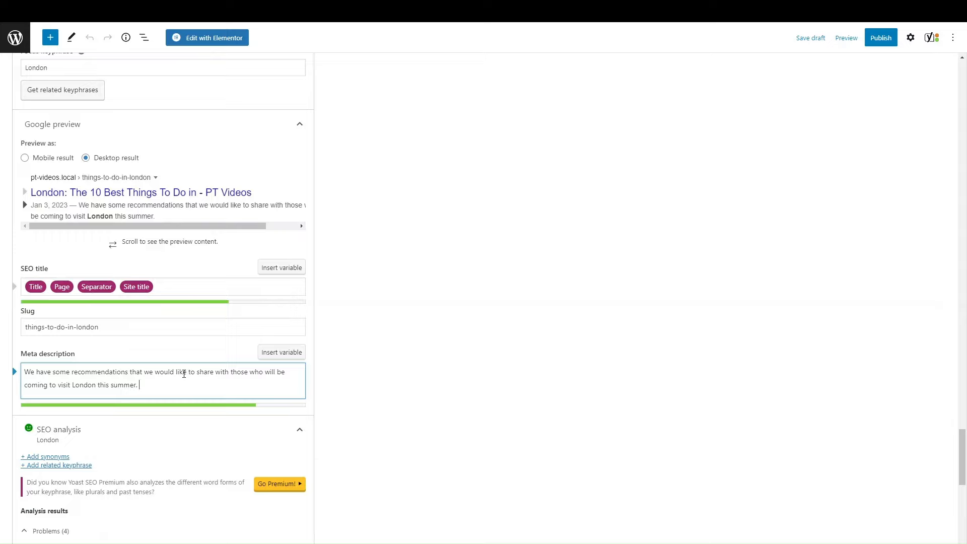
click(212, 287)
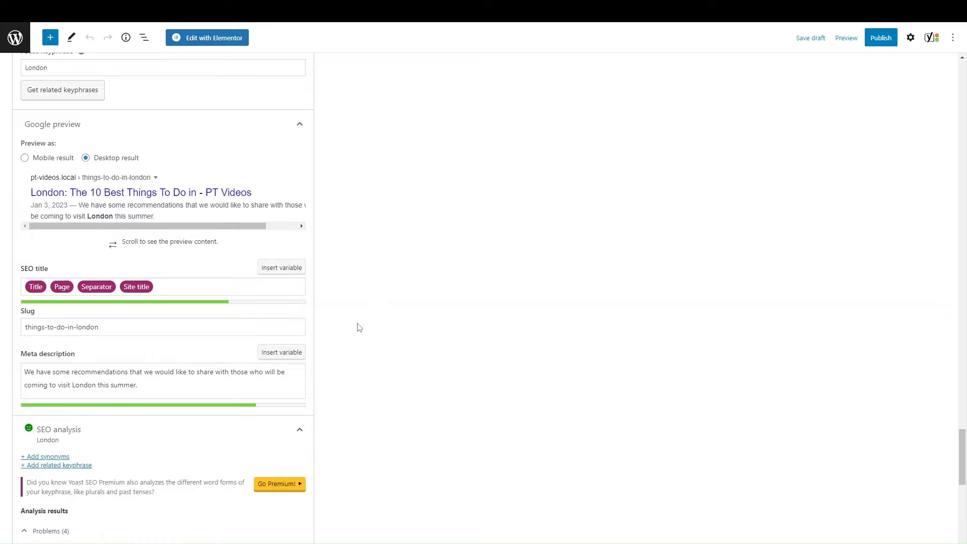
Look over the Google preview with the shortened description, then collapse and reopen the SEO analysis below it
scroll(556, 298, up, 1)
scroll(555, 299, up, 4)
scroll(555, 299, down, 5)
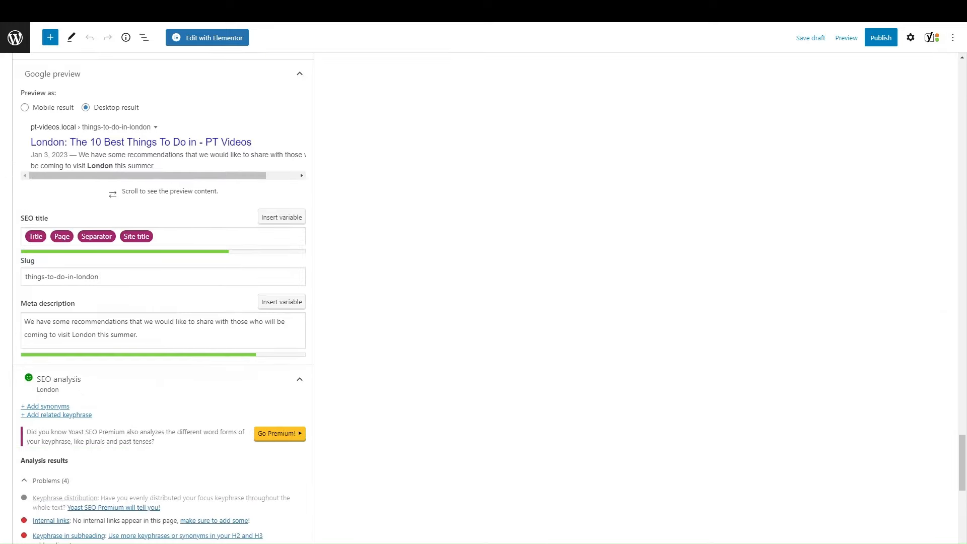
click(183, 381)
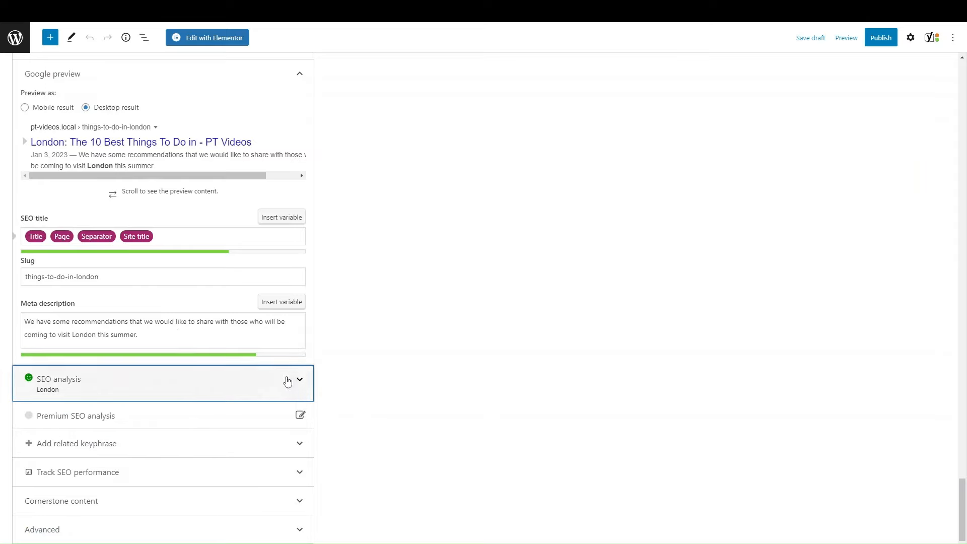
click(287, 388)
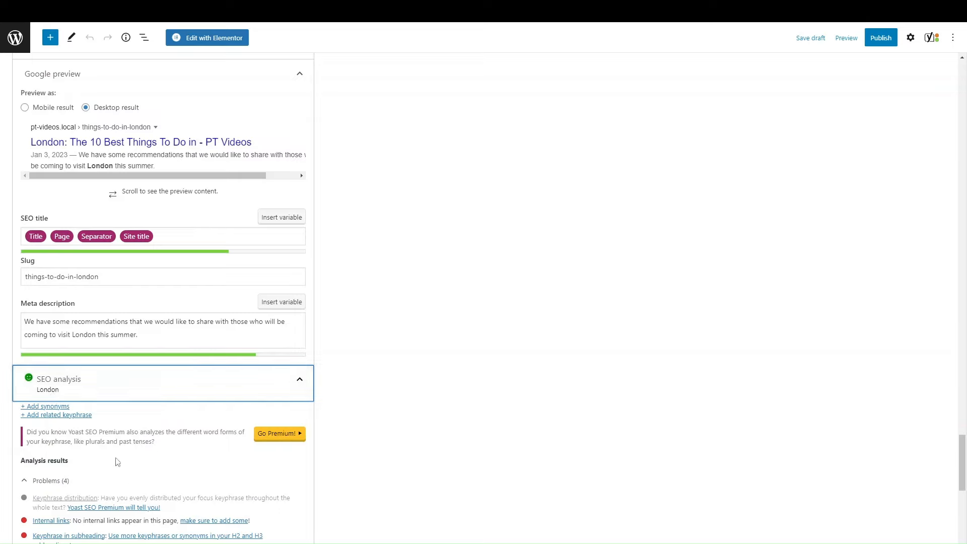
Recheck the updated SEO analysis in the Yoast SEO sidebar and in the section beneath the post
click(928, 39)
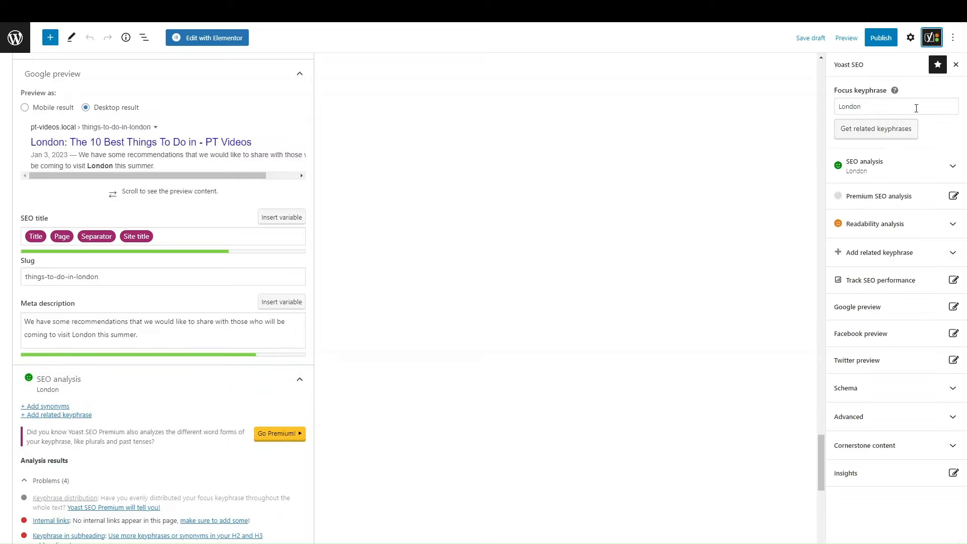
click(935, 181)
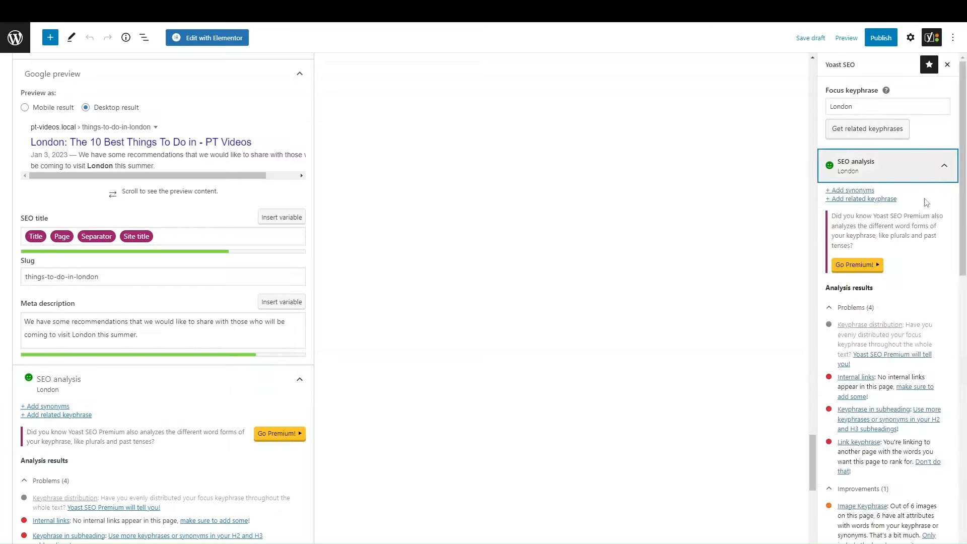
scroll(891, 302, down, 10)
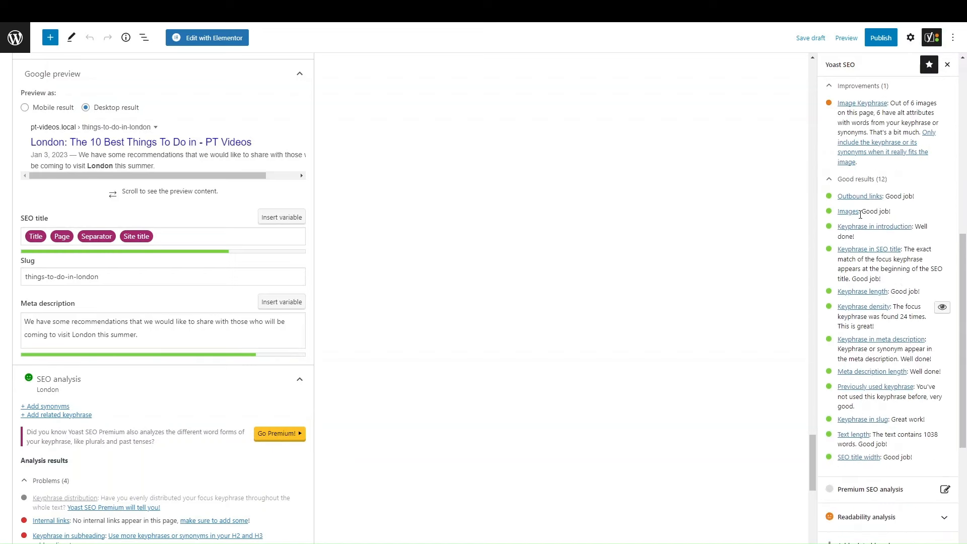
click(946, 64)
scroll(354, 323, down, 2)
scroll(354, 323, down, 6)
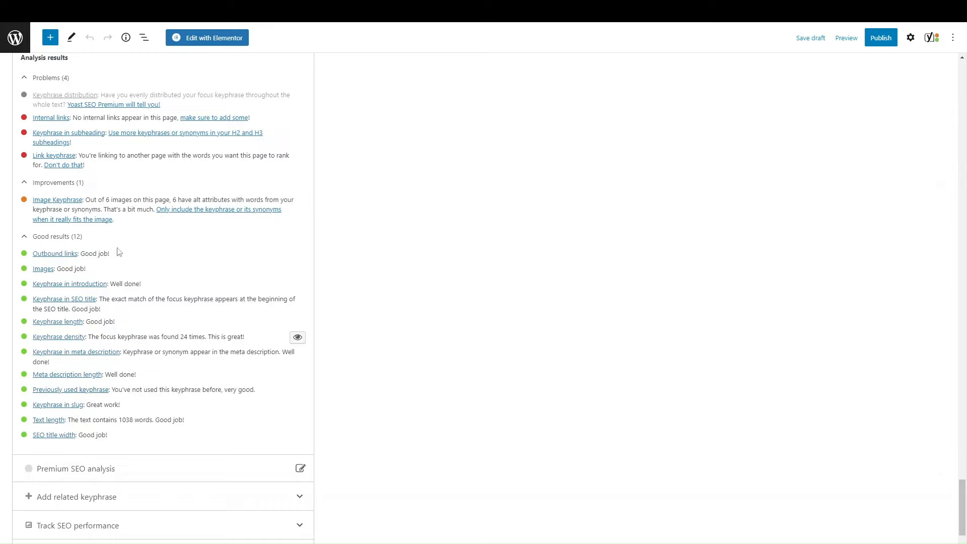
scroll(319, 438, up, 4)
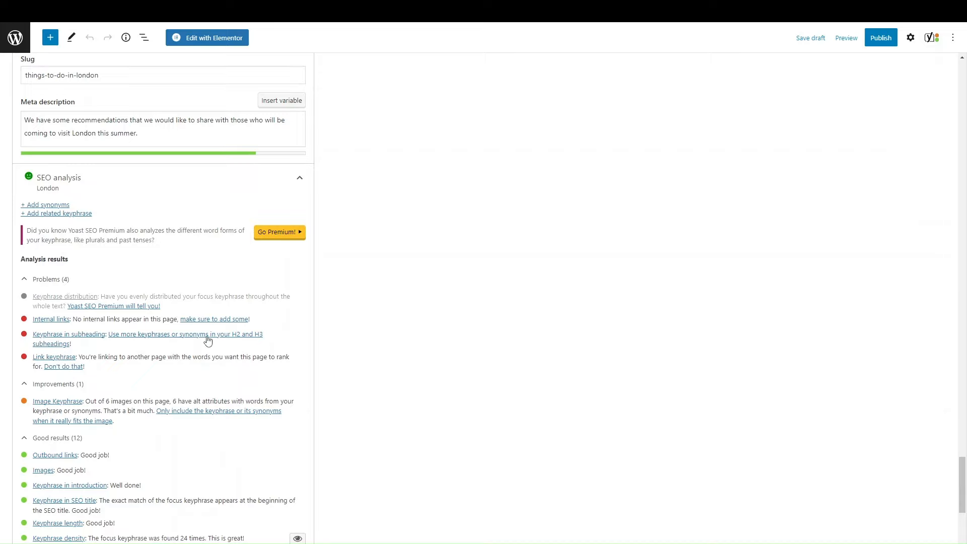
Append a bold "in London" to the "Buckingham Palace" and "Green Park" subheadings in the post
scroll(208, 340, up, 20)
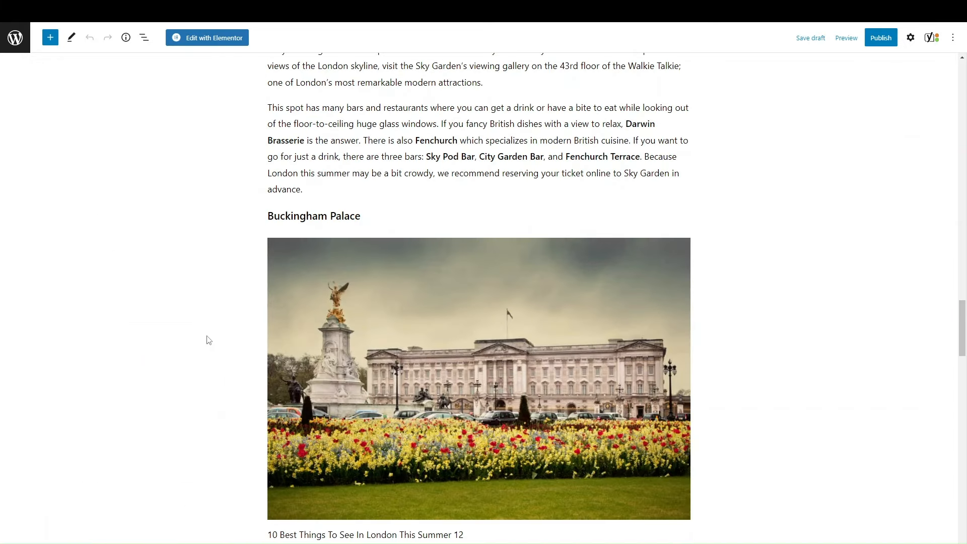
scroll(544, 231, up, 6)
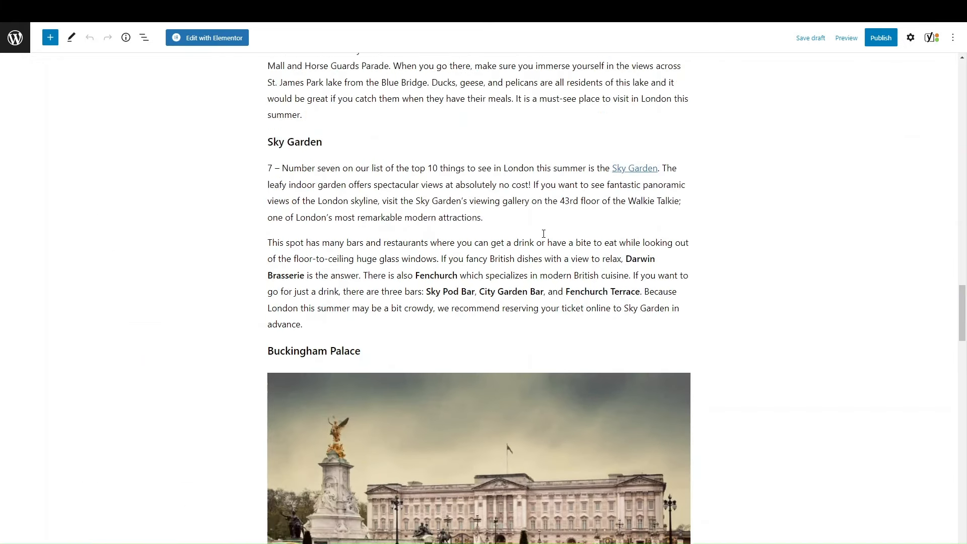
scroll(385, 245, down, 6)
click(375, 220)
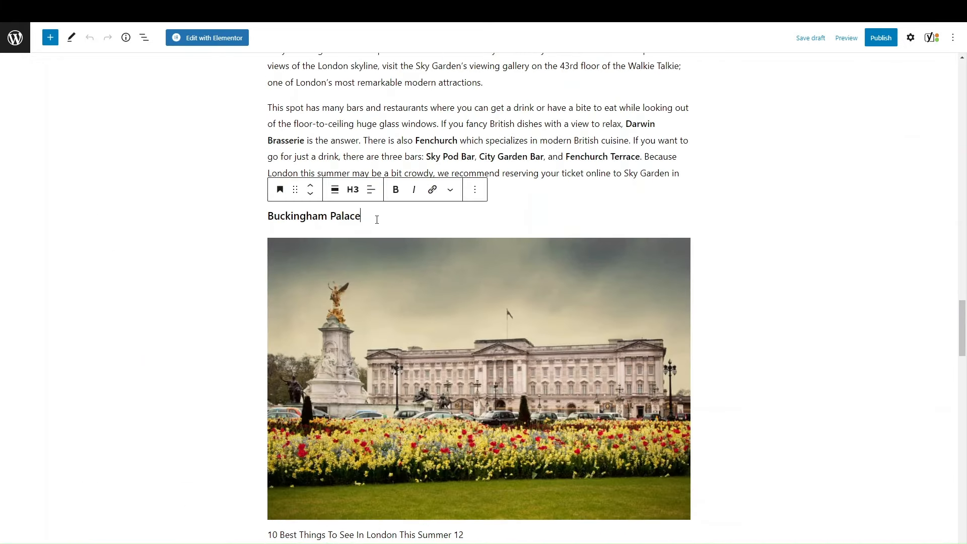
key(ctrl+b)
text(in London)
scroll(378, 397, down, 2)
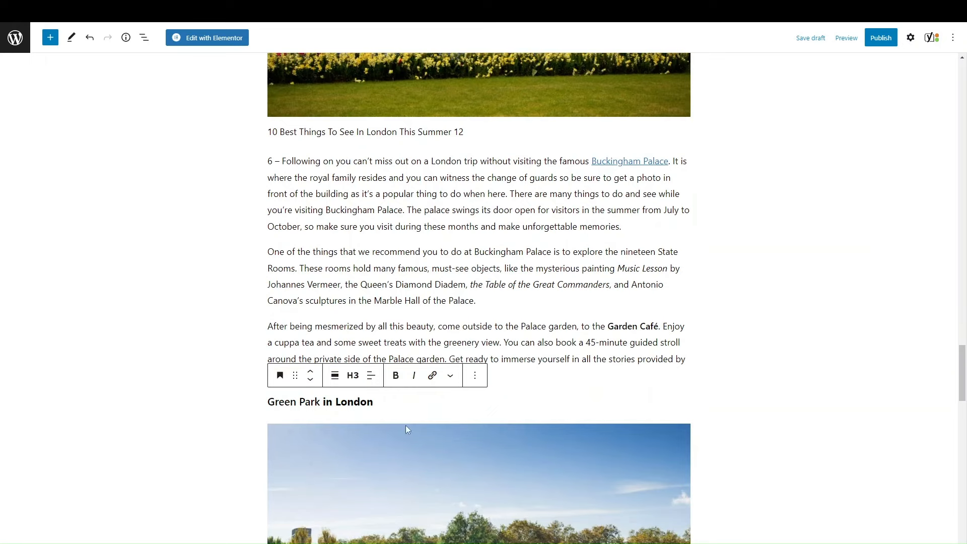
Check the SEO analysis beneath the post for its assessment of the keyphrase in subheadings
scroll(402, 398, down, 18)
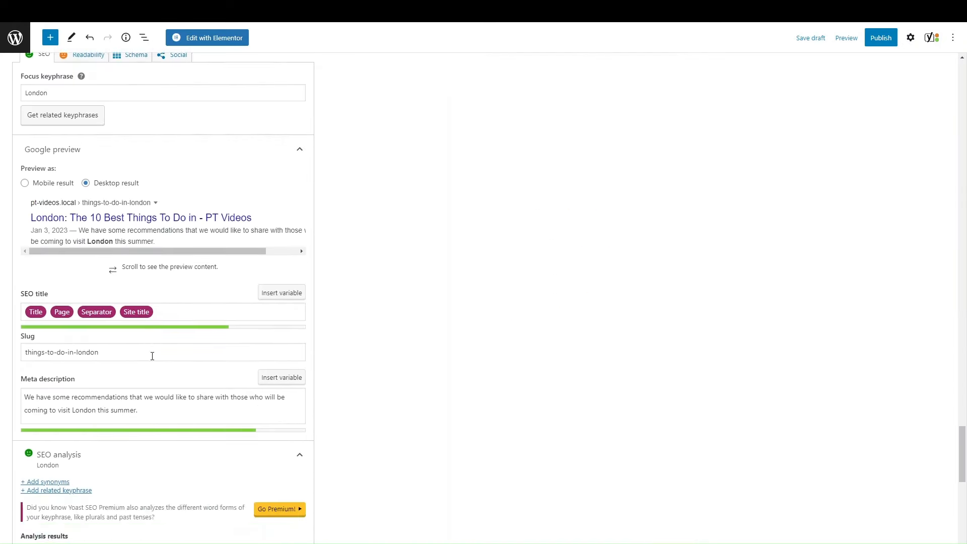
scroll(154, 376, down, 3)
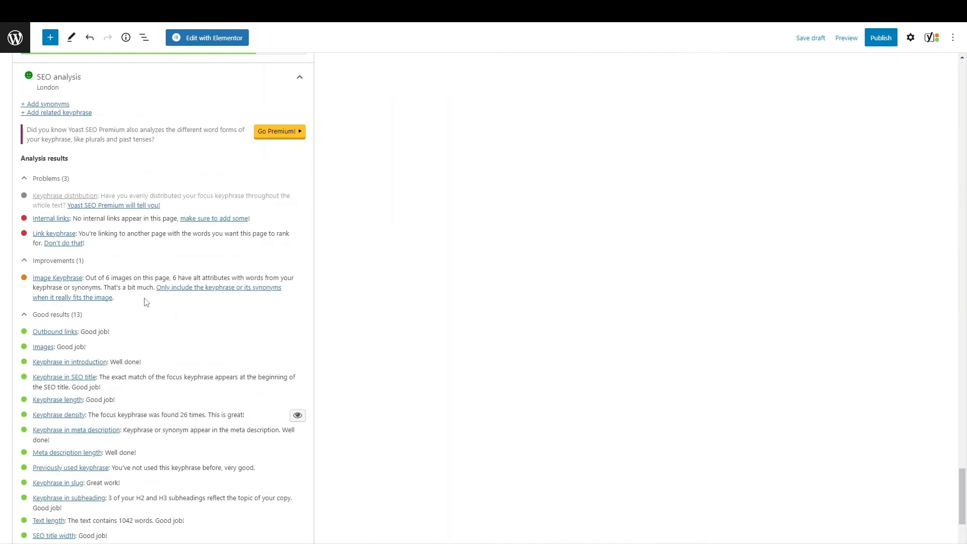
scroll(116, 352, down, 1)
scroll(76, 307, up, 2)
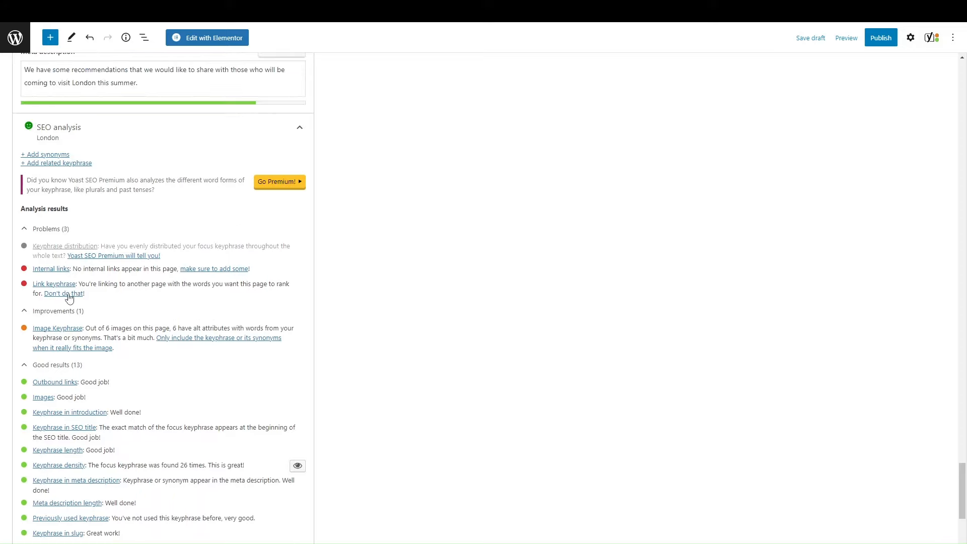
scroll(83, 427, down, 1)
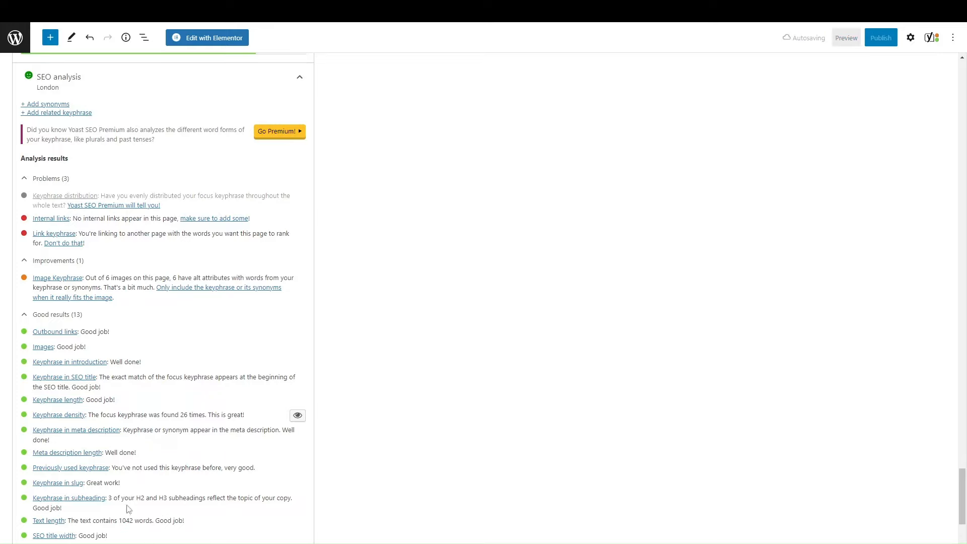
drag(110, 498, 166, 498)
Revisit the "Green Park" subheading, then examine the remaining link and image keyphrase issues and the good results in the SEO analysis
scroll(182, 459, up, 4)
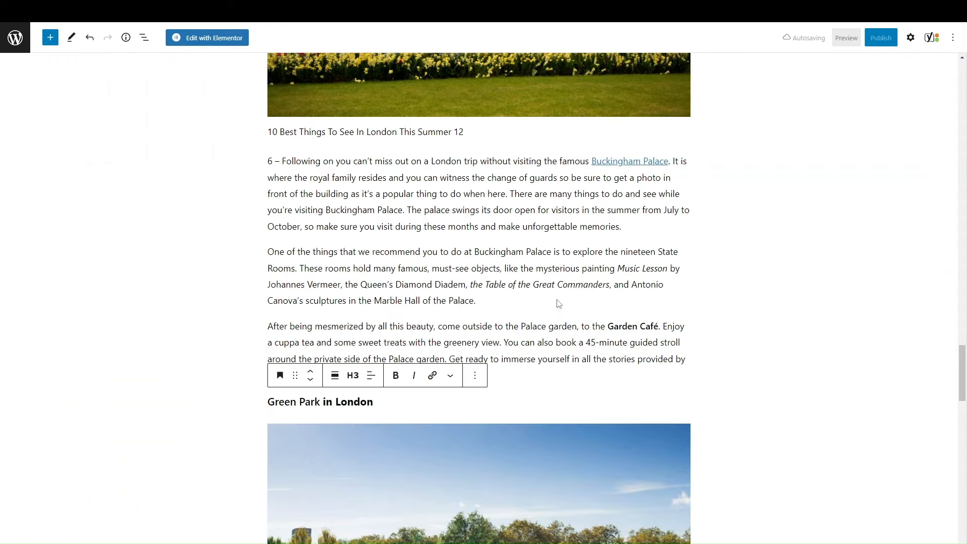
scroll(544, 238, down, 7)
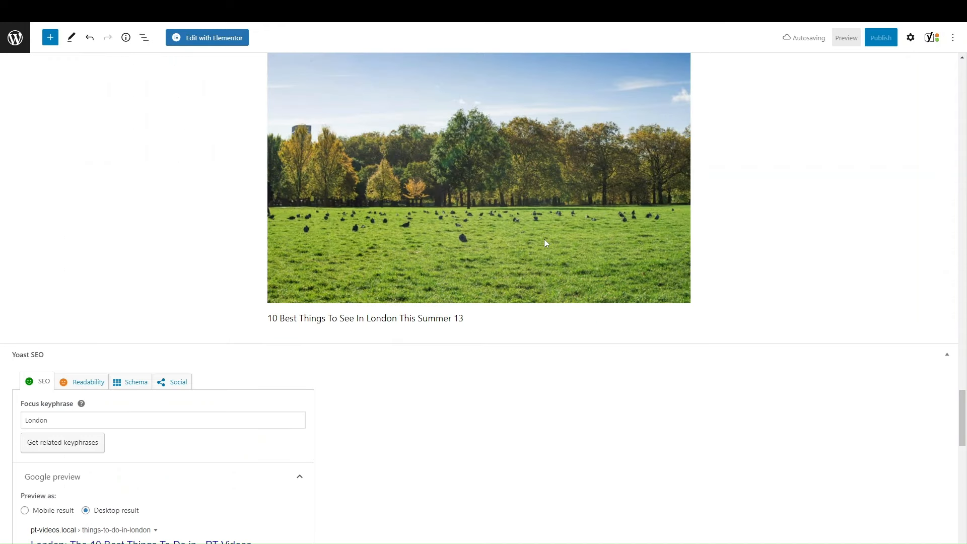
scroll(215, 274, down, 7)
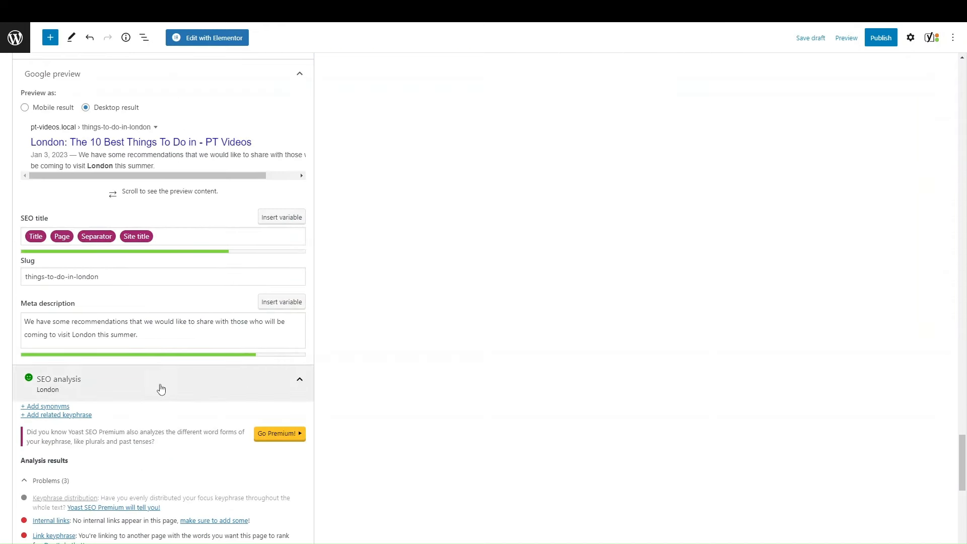
scroll(235, 399, down, 5)
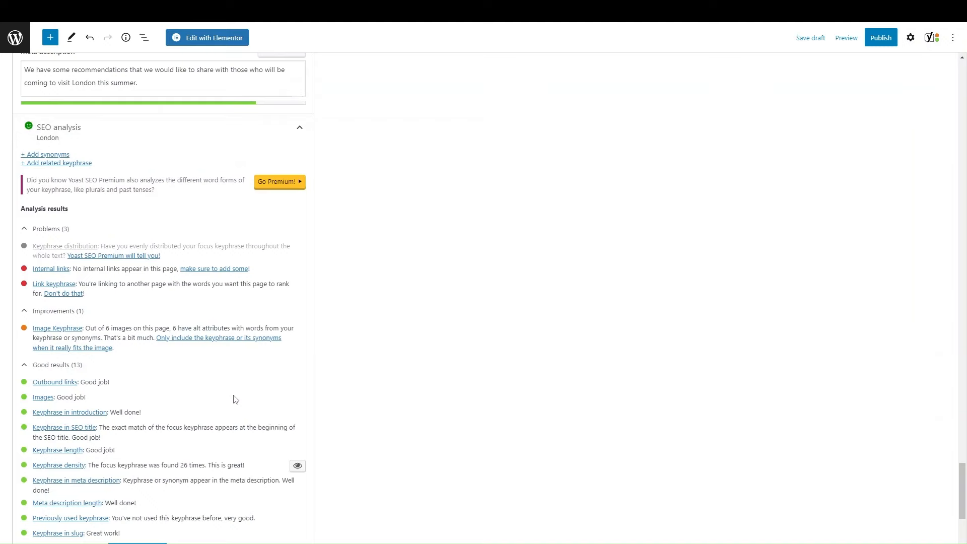
scroll(234, 396, down, 4)
scroll(236, 399, up, 4)
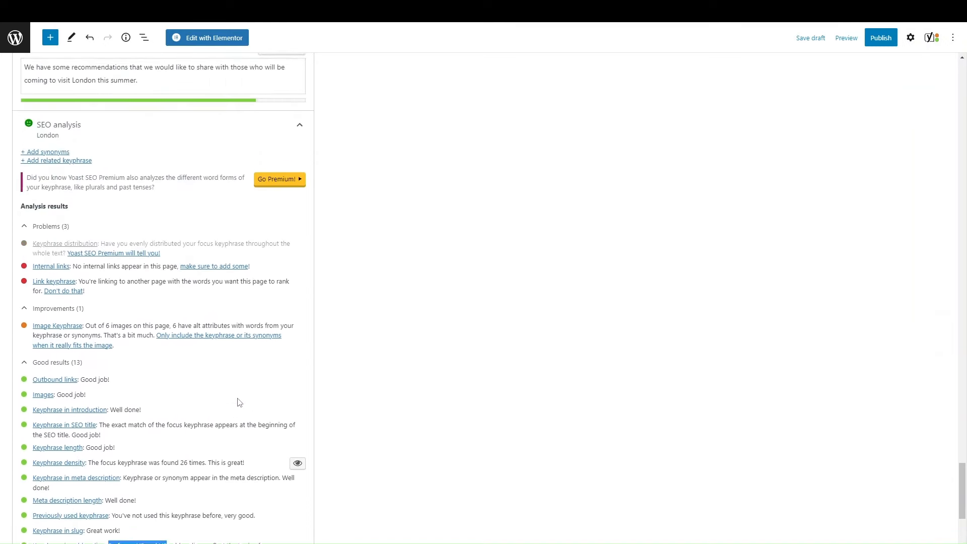
scroll(239, 402, up, 1)
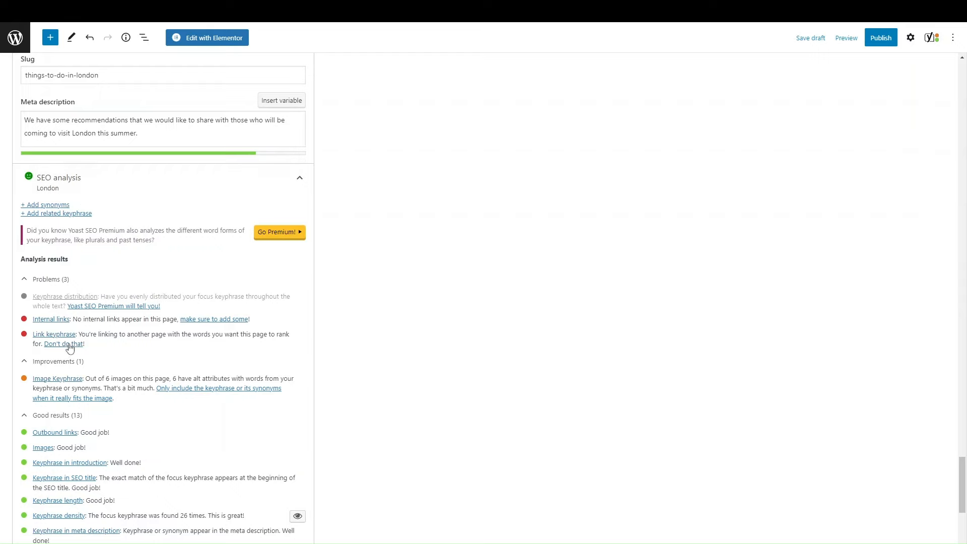
scroll(109, 334, down, 1)
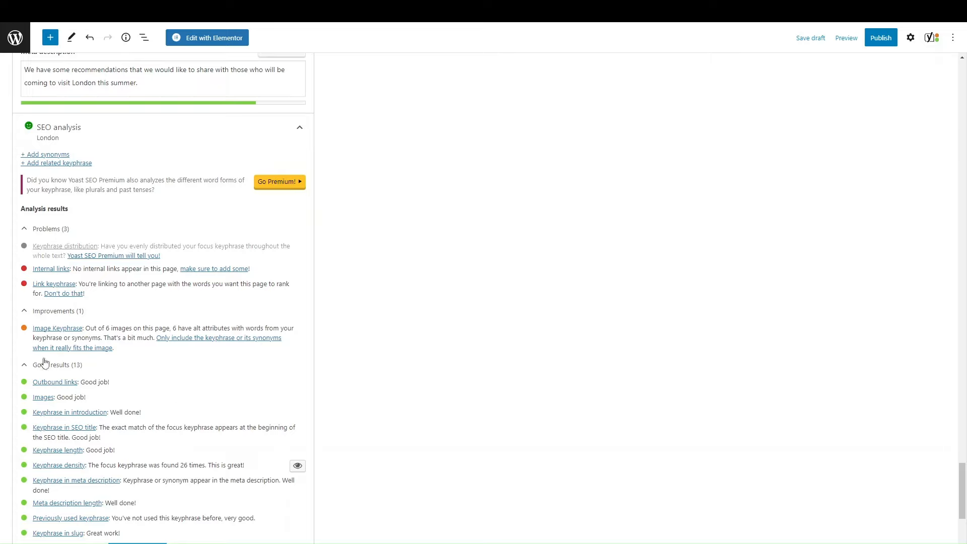
scroll(191, 439, down, 4)
drag(233, 347, 236, 347)
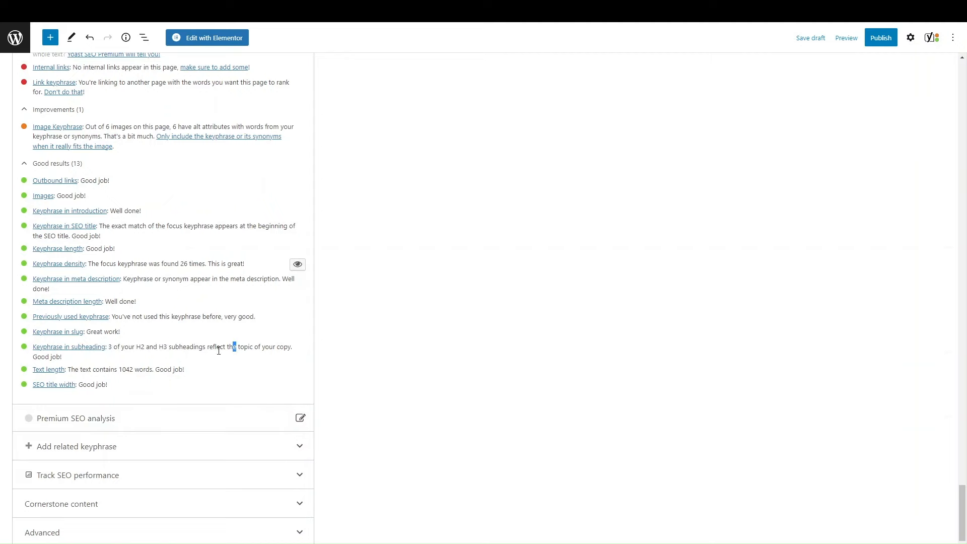
Request related keyphrases for the "London" focus keyphrase beneath the post, and dismiss the Semrush window
scroll(209, 322, up, 2)
scroll(209, 322, up, 4)
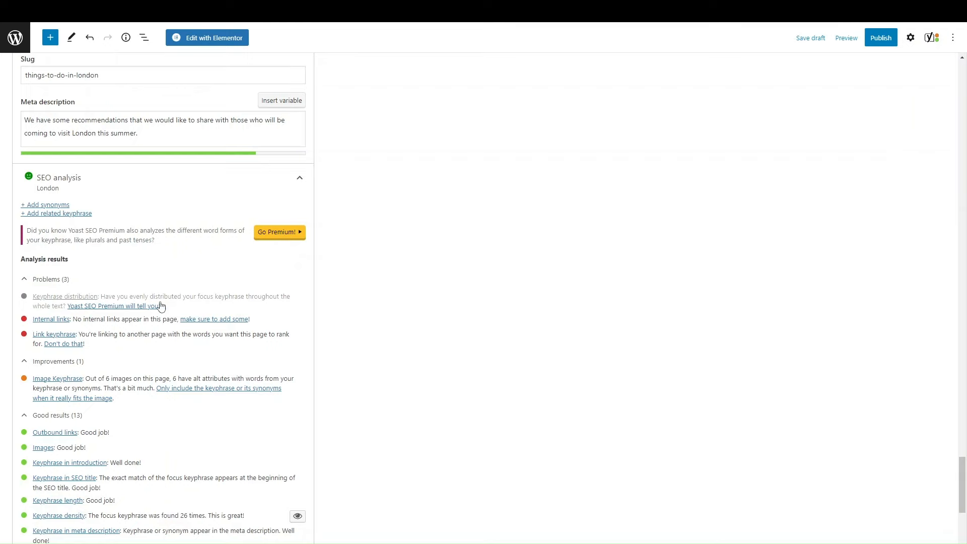
scroll(166, 305, up, 7)
scroll(168, 305, up, 2)
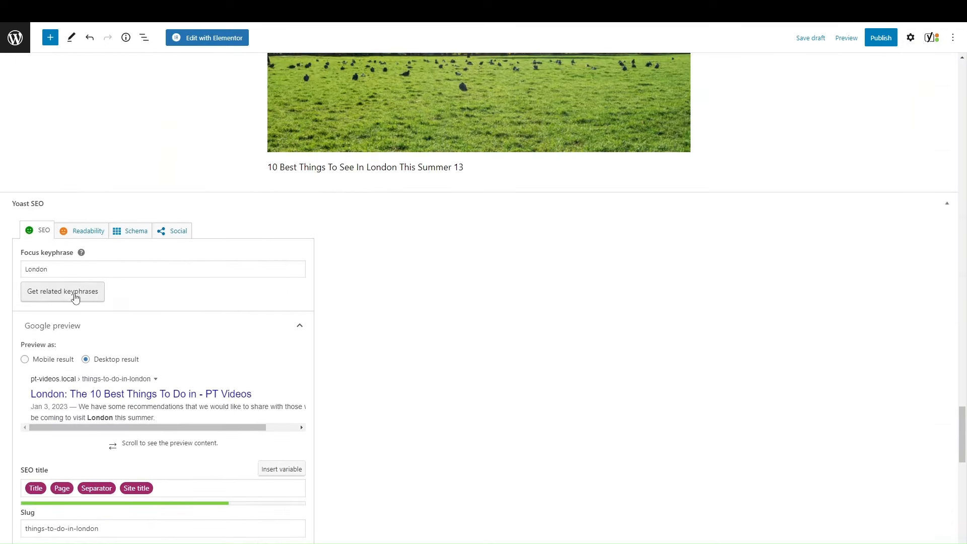
click(75, 298)
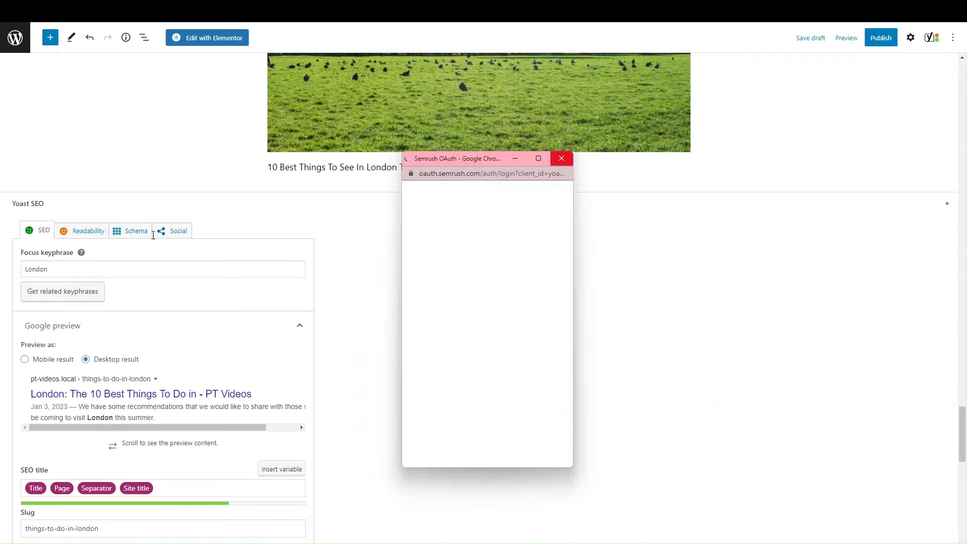
click(562, 158)
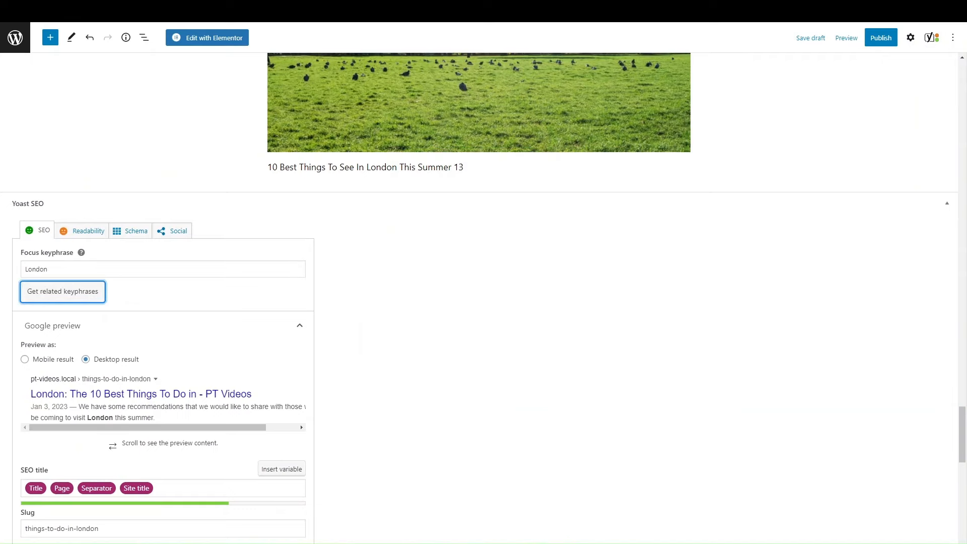
Show the Yoast SEO sidebar and skim the post between the "Sky Garden" and "Green Park" sections
click(931, 38)
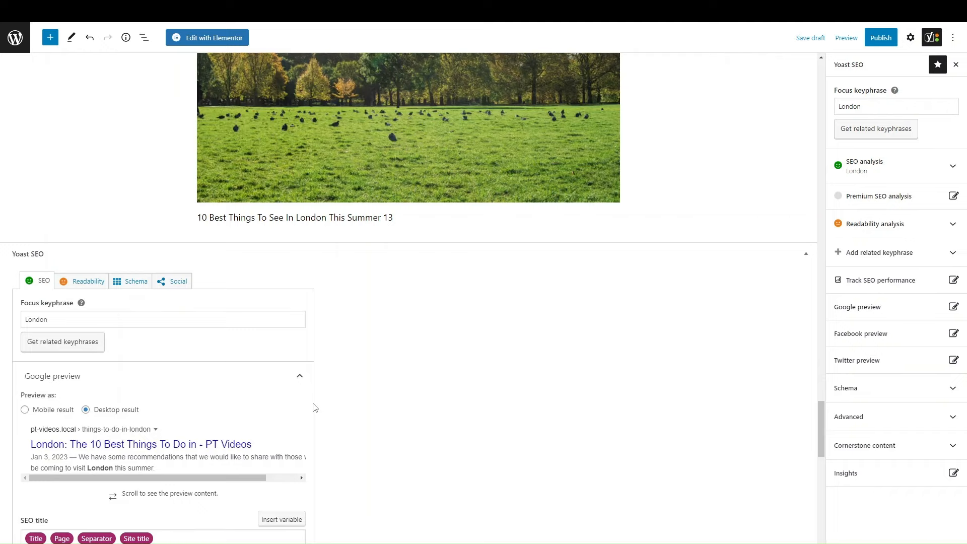
scroll(641, 453, up, 20)
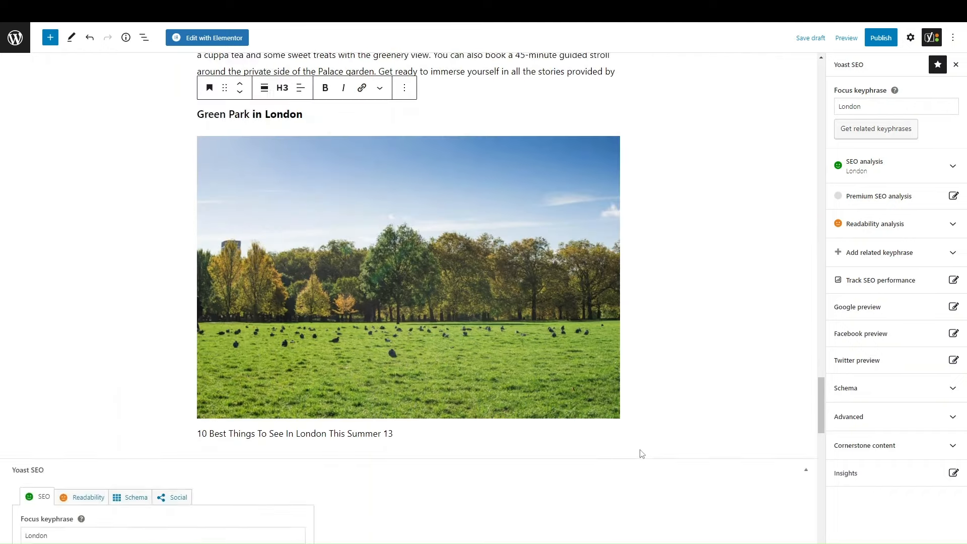
scroll(514, 287, up, 4)
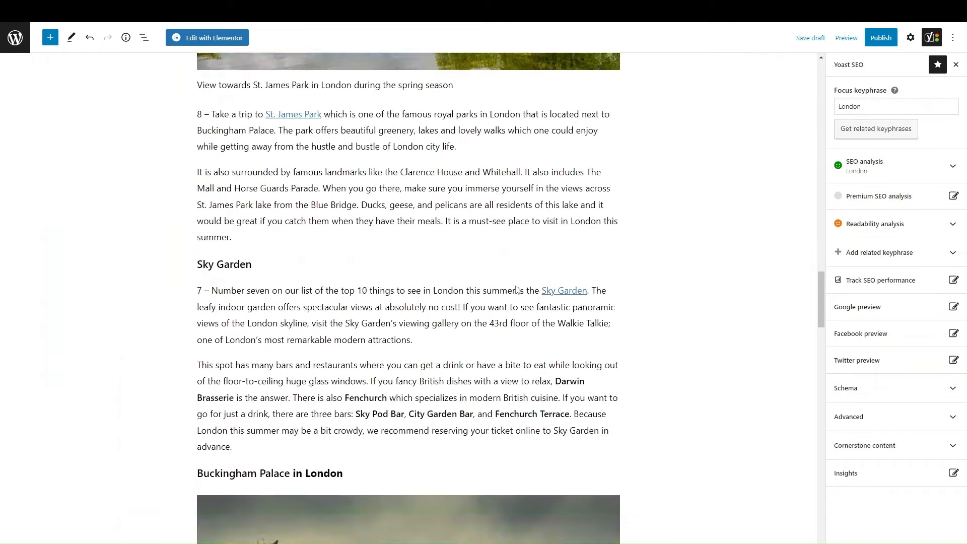
scroll(517, 289, down, 15)
scroll(428, 294, down, 5)
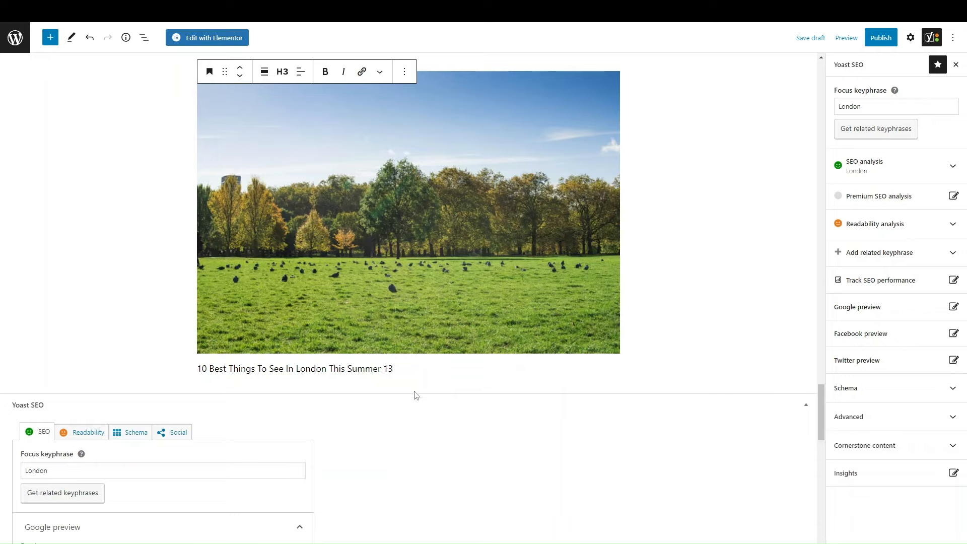
Look over the focus keyphrase and Google preview in the Yoast SEO section alongside the end of the post
scroll(417, 390, down, 4)
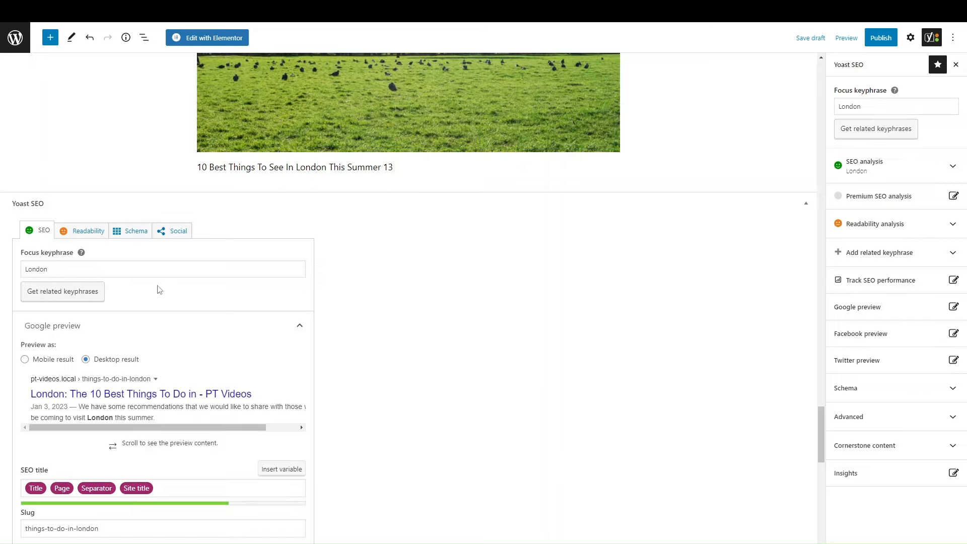
scroll(210, 352, down, 4)
scroll(211, 342, up, 3)
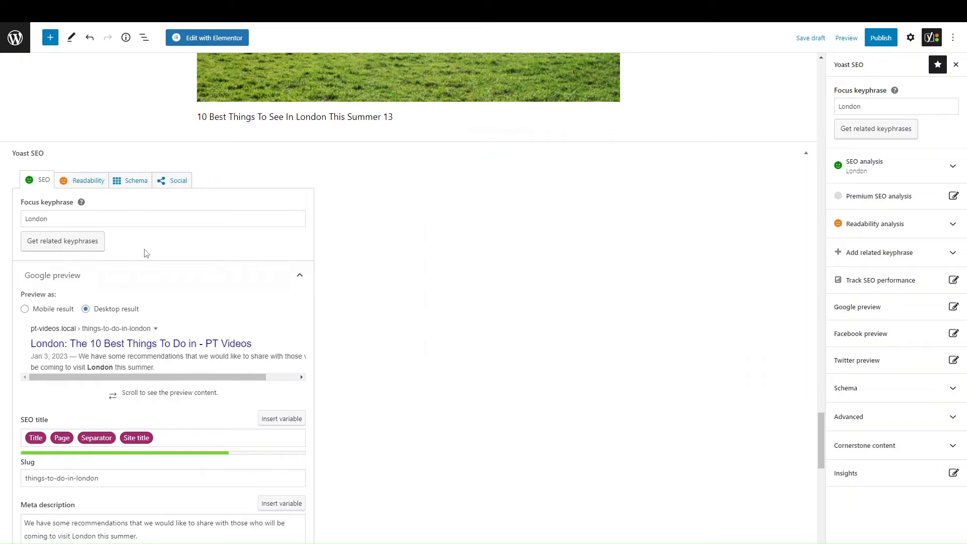
scroll(146, 252, up, 10)
scroll(279, 215, down, 16)
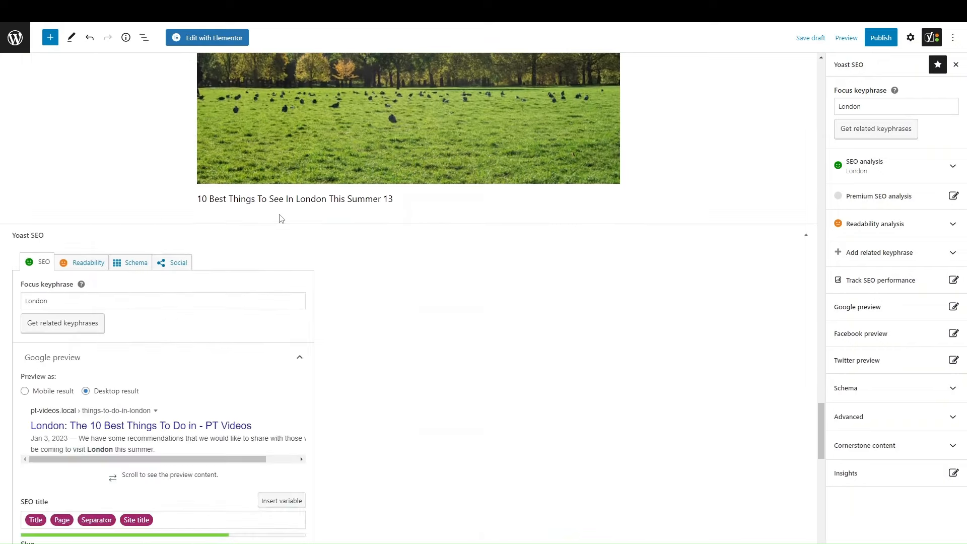
scroll(198, 446, down, 8)
scroll(185, 362, up, 9)
scroll(190, 347, up, 10)
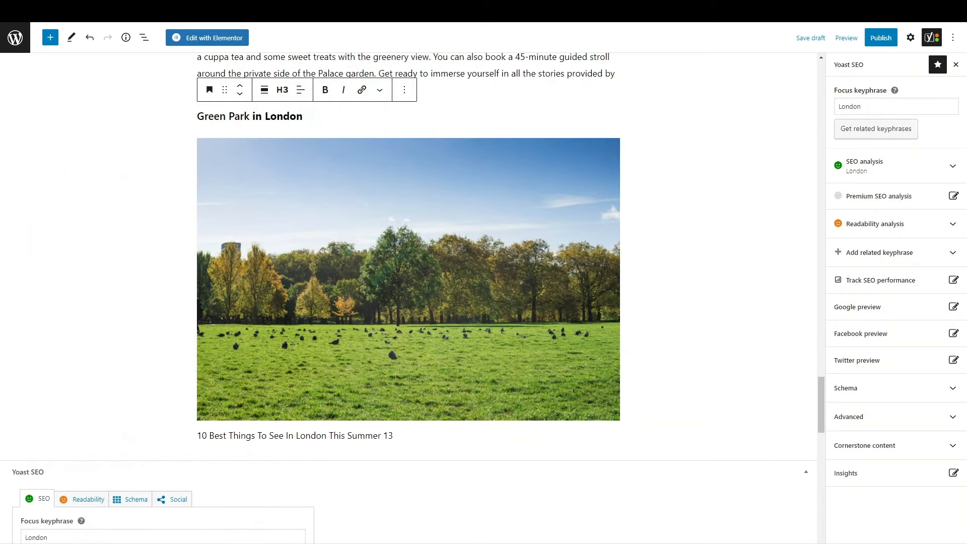
scroll(339, 465, down, 6)
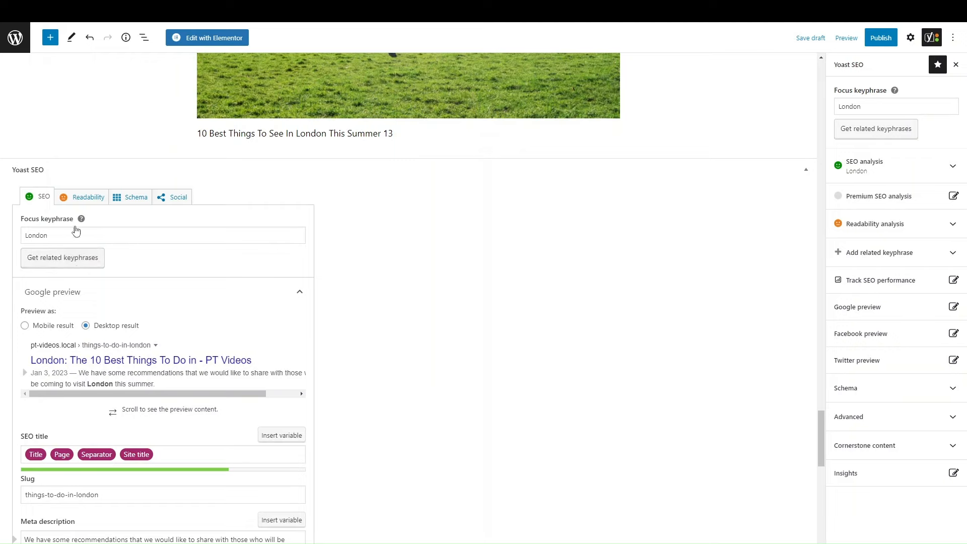
Review the SEO title, slug, meta description and SEO analysis results beneath the post, focusing on the keyphrase distribution problem
scroll(170, 286, down, 4)
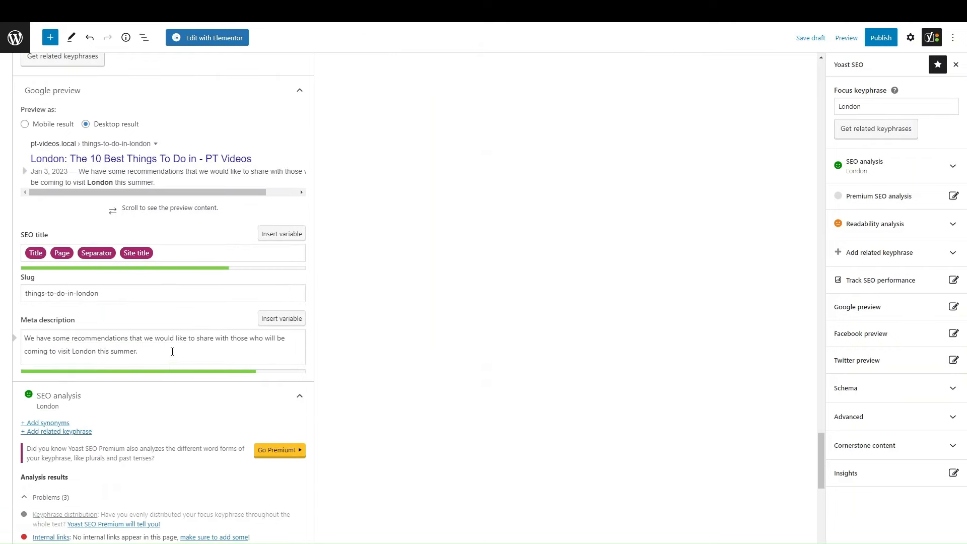
scroll(168, 349, down, 5)
scroll(179, 334, up, 10)
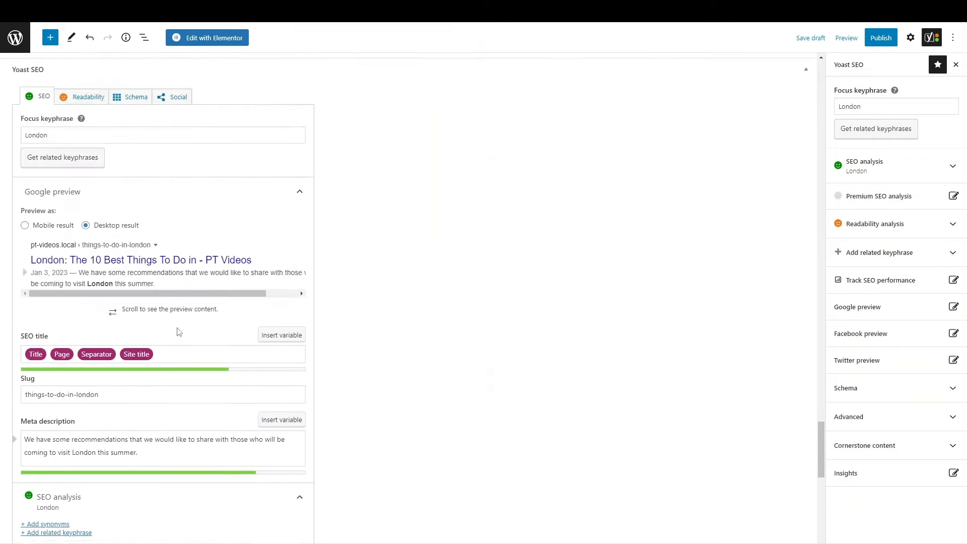
scroll(146, 327, down, 9)
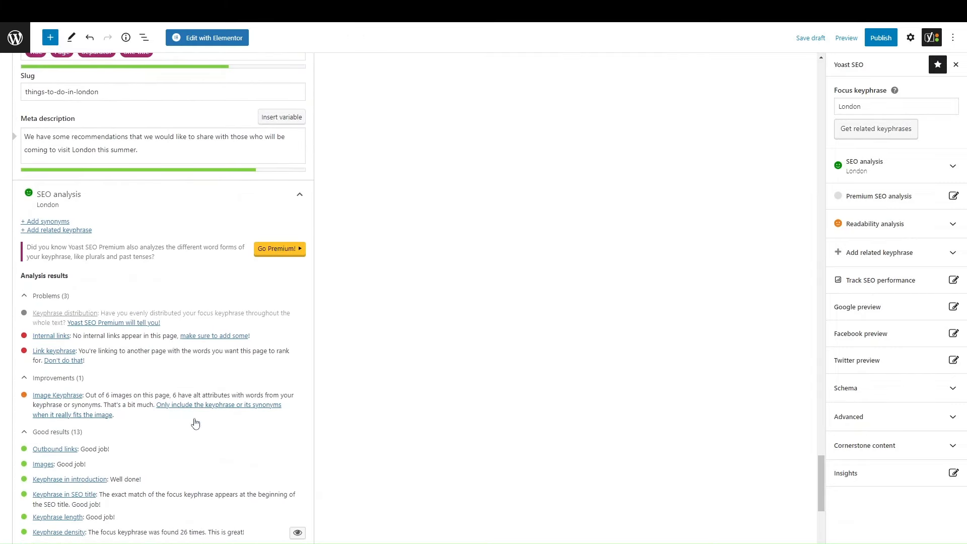
scroll(207, 435, down, 1)
scroll(206, 437, down, 5)
scroll(80, 282, up, 5)
drag(100, 313, 182, 315)
click(181, 324)
scroll(164, 310, up, 2)
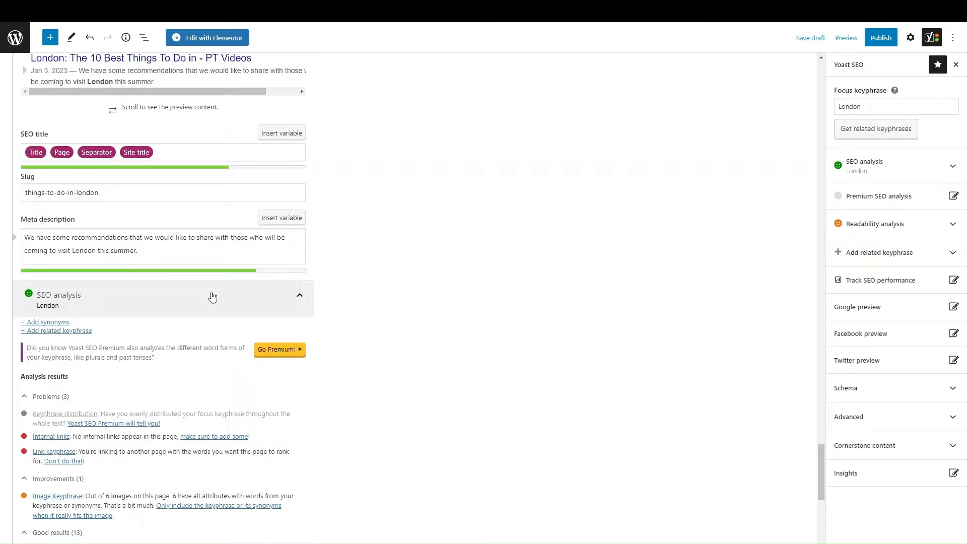
scroll(151, 322, down, 2)
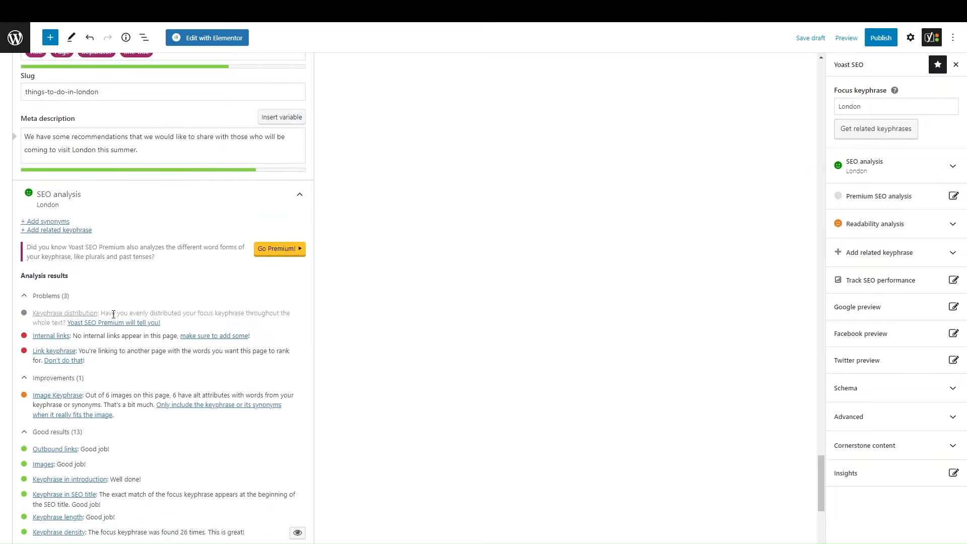
Collapse and re-expand the problems list, and collapse the whole SEO analysis beneath the post
click(83, 297)
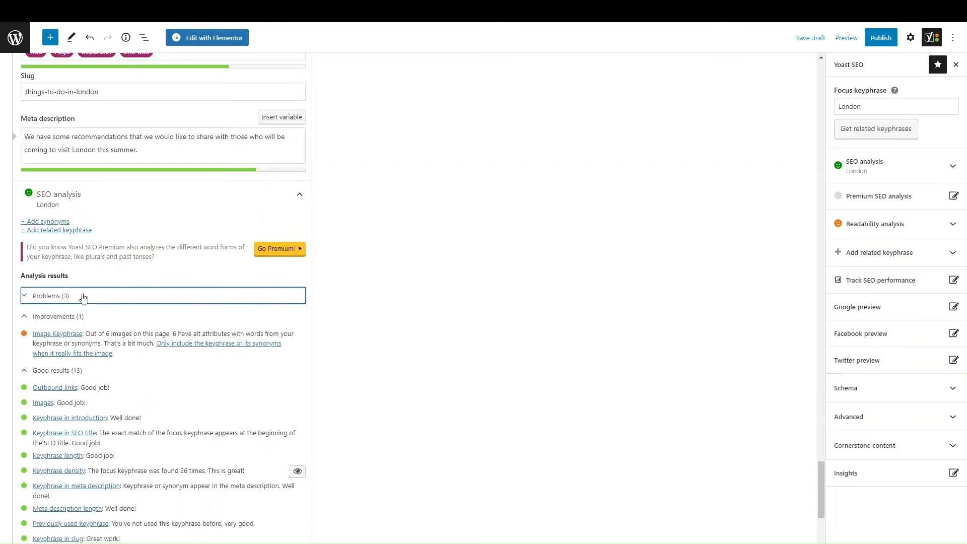
click(93, 298)
click(60, 202)
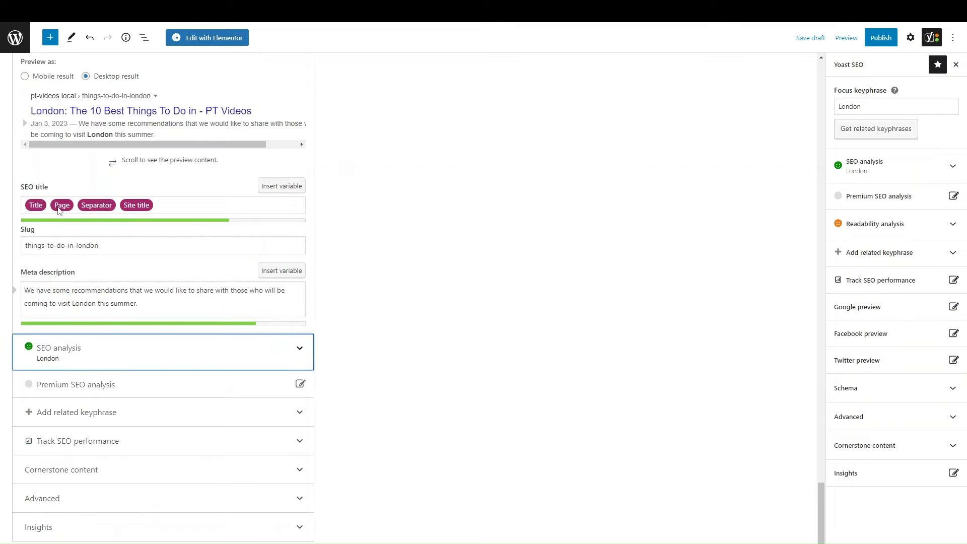
View the Premium SEO analysis offer beneath the post and dismiss it
click(157, 391)
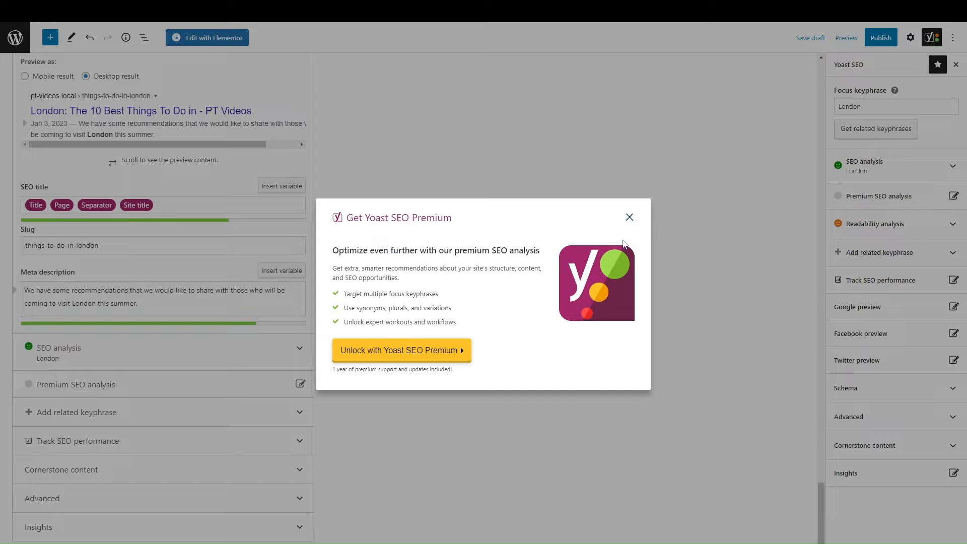
click(629, 217)
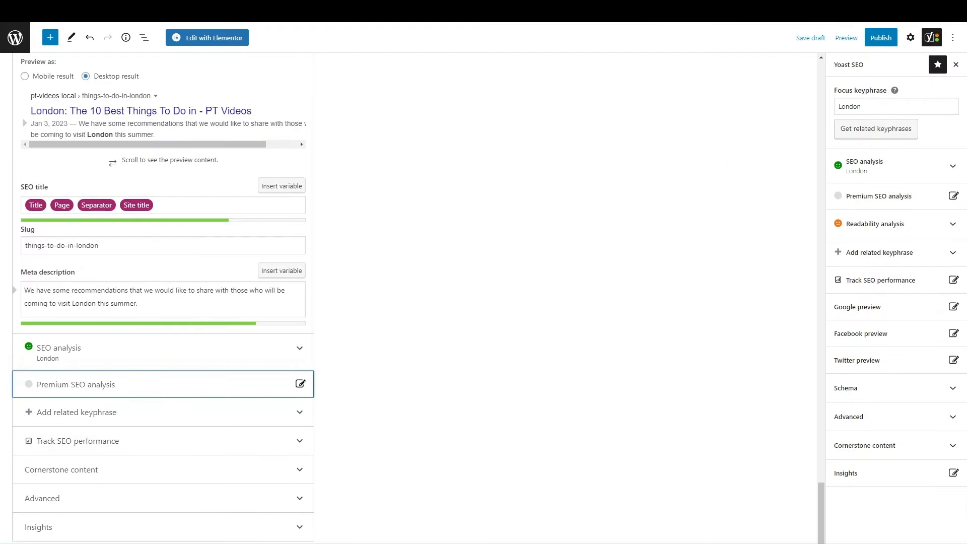
scroll(99, 363, up, 6)
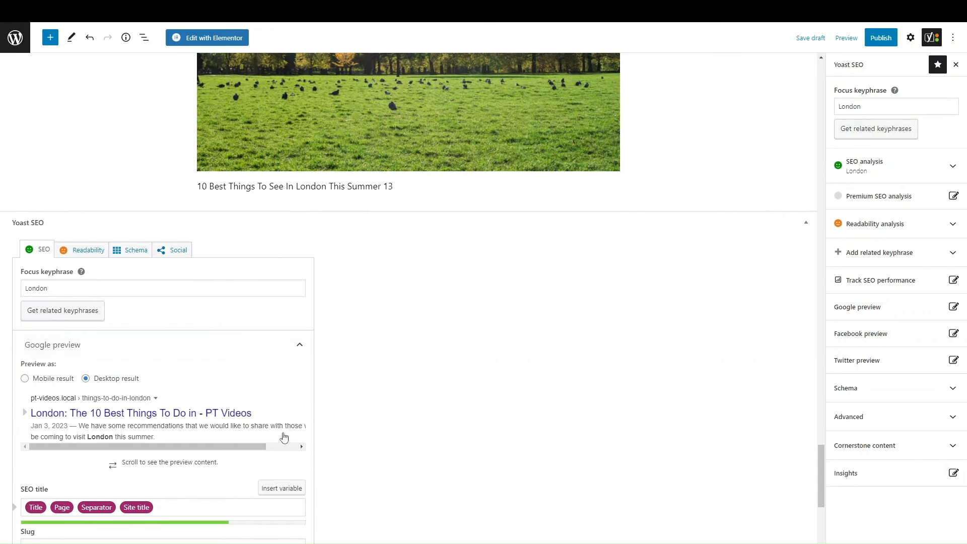
scroll(282, 438, down, 3)
scroll(160, 465, down, 3)
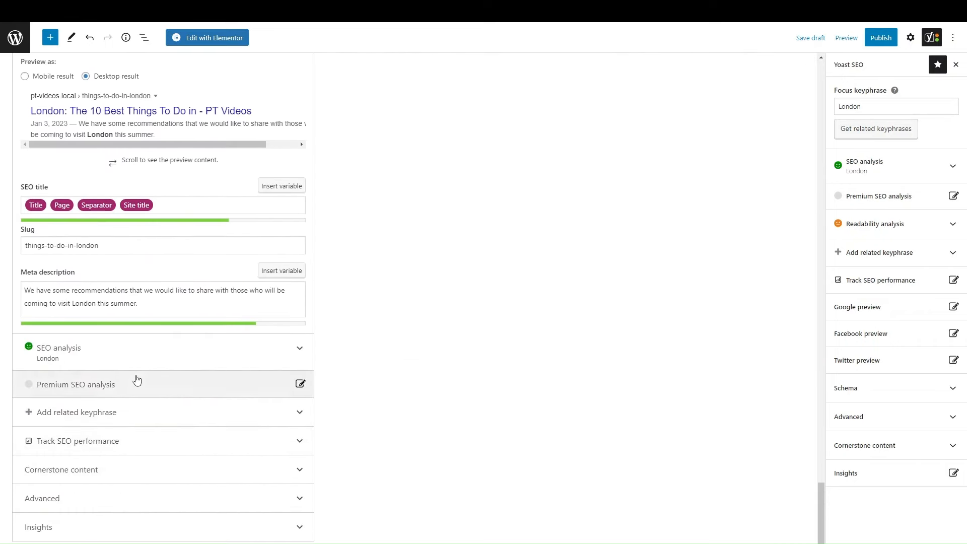
click(134, 381)
key(Escape)
Expand the SEO analysis beneath the post and review its results together with the Google preview and metadata fields
click(217, 366)
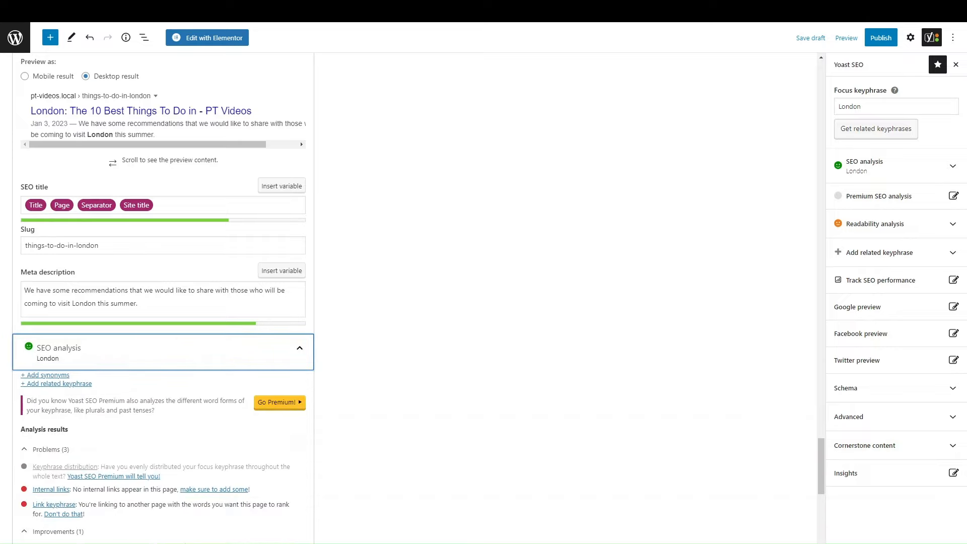
scroll(253, 442, down, 5)
scroll(255, 439, up, 8)
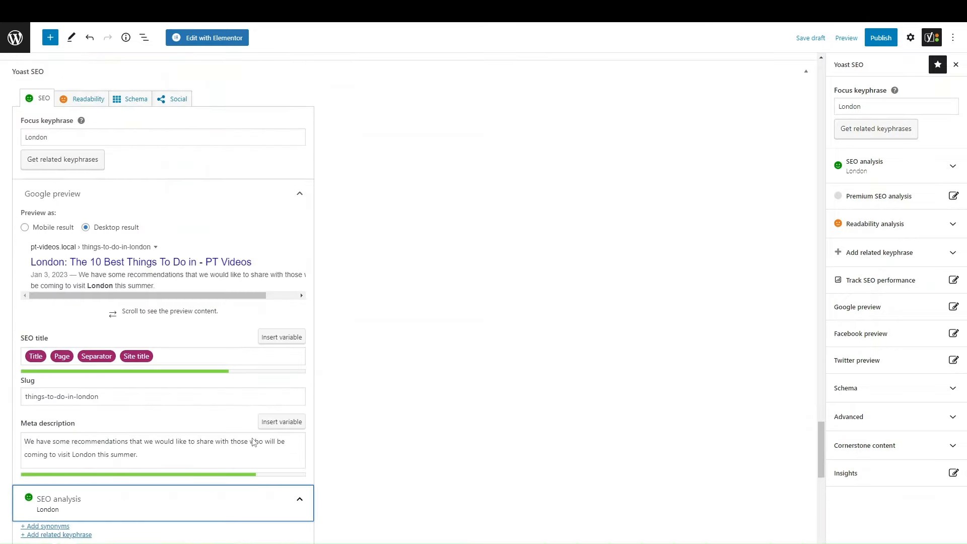
scroll(255, 437, down, 8)
scroll(332, 428, up, 6)
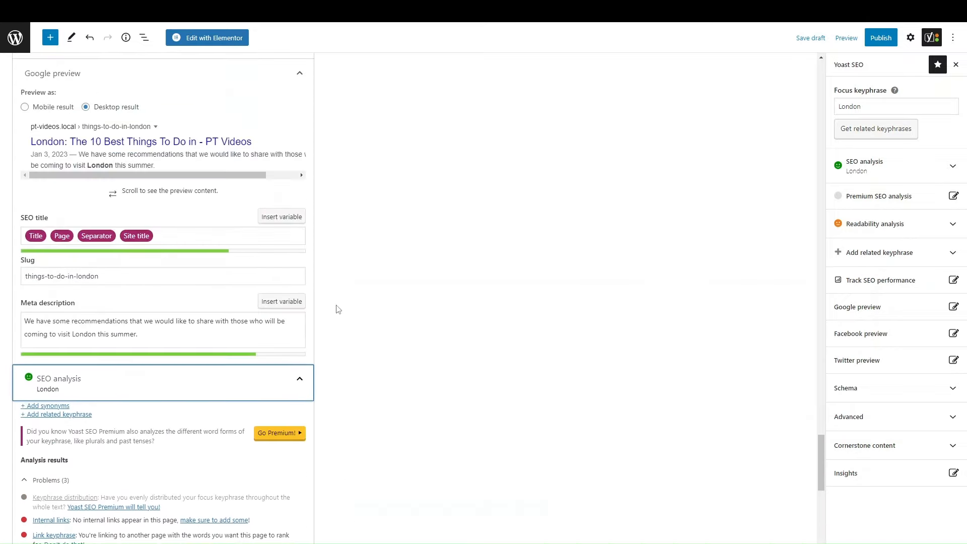
scroll(197, 292, down, 2)
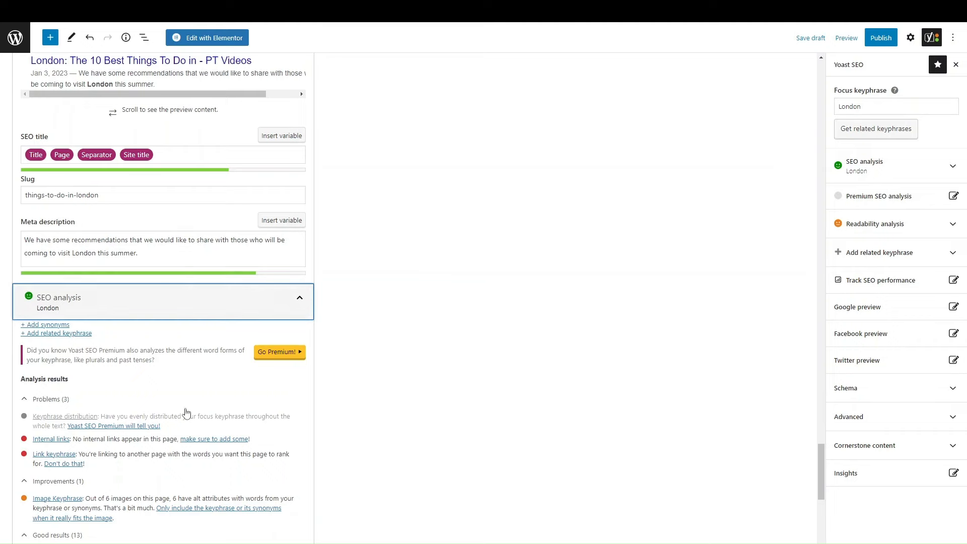
scroll(151, 436, down, 3)
scroll(151, 445, up, 10)
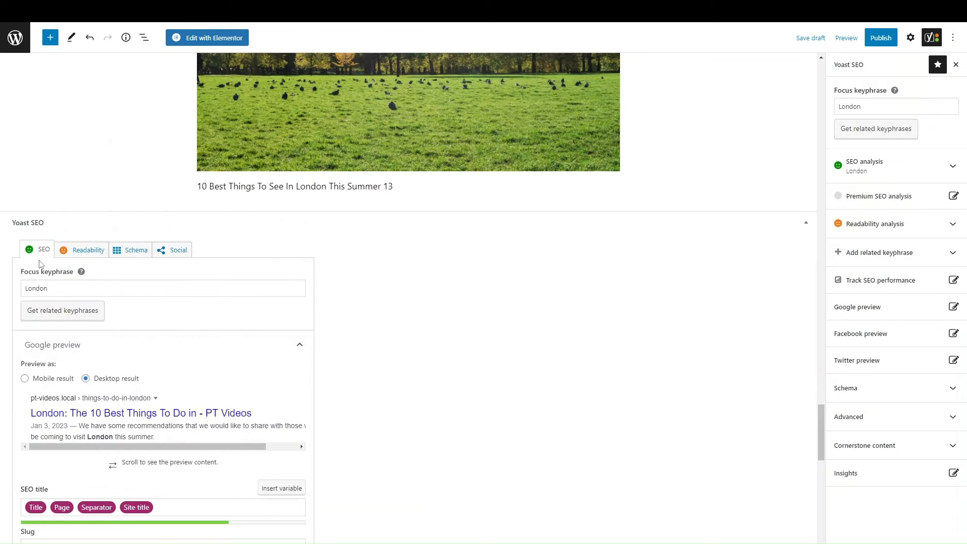
Display the Readability results beneath the post and examine their listed problems and good results
click(81, 255)
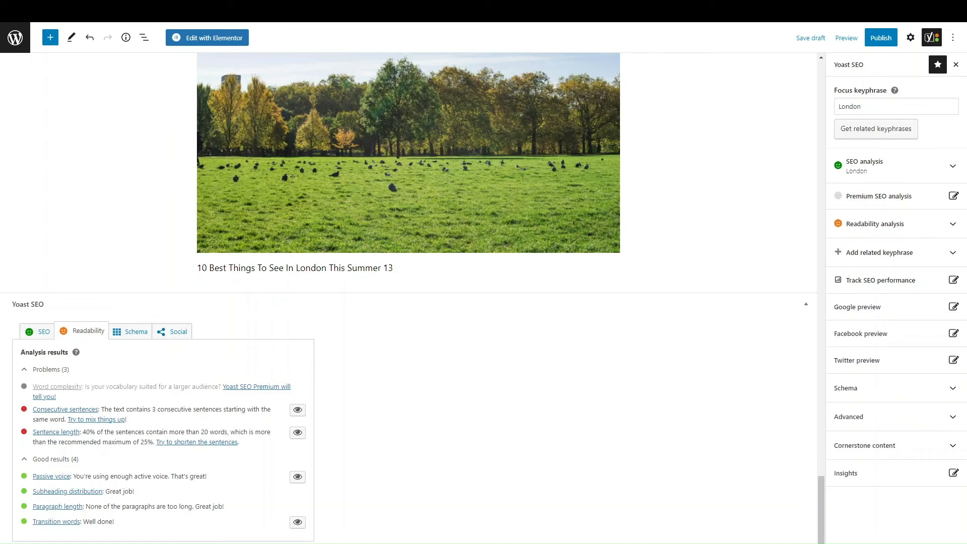
scroll(356, 416, up, 1)
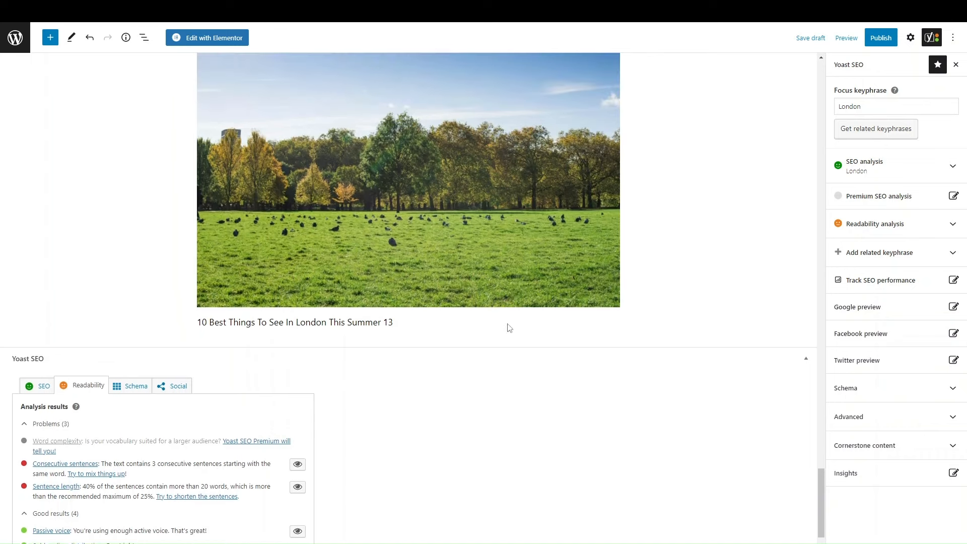
scroll(507, 328, up, 10)
scroll(252, 375, down, 9)
scroll(281, 370, down, 3)
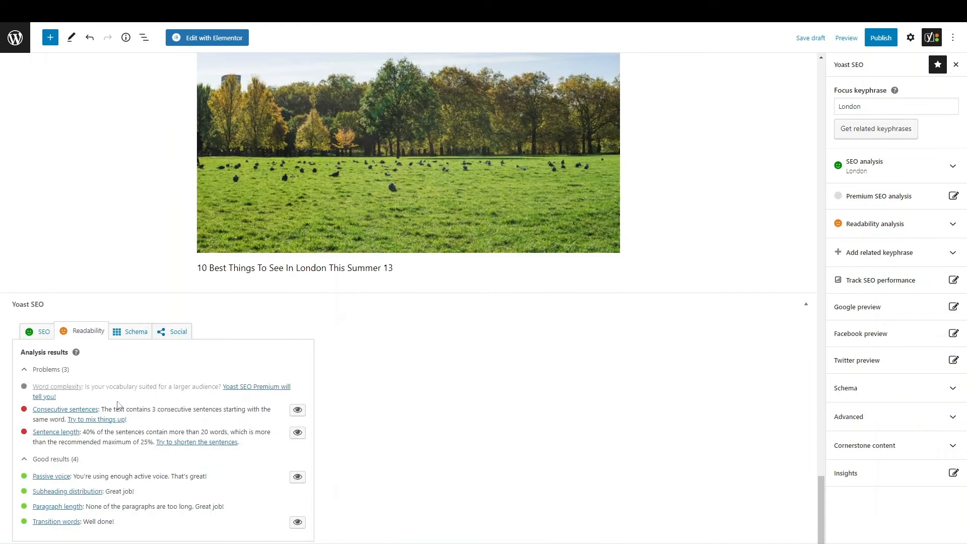
click(49, 333)
click(92, 335)
Compare the Buckingham Palace paragraphs with the readability checks on sentences, subheading distribution and paragraph length
scroll(667, 363, up, 1)
scroll(667, 363, up, 8)
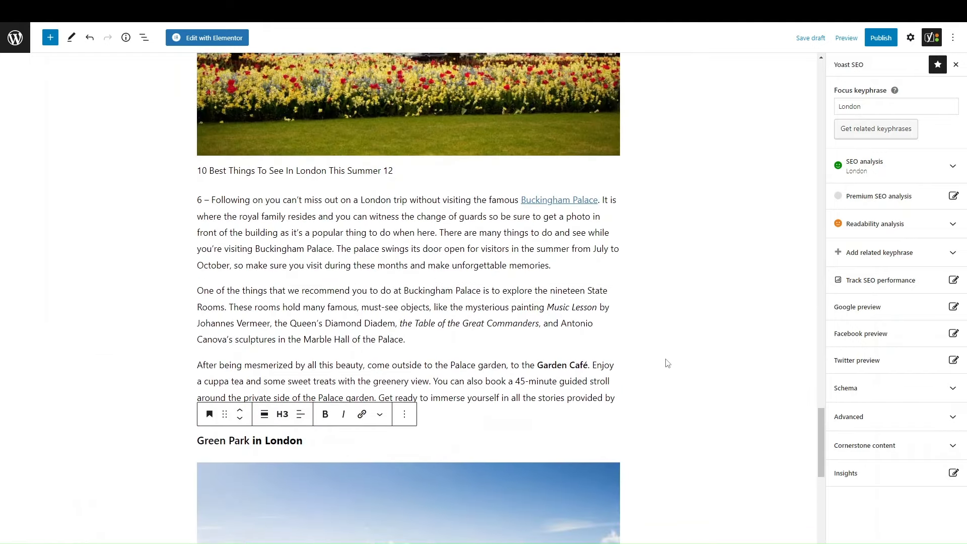
scroll(666, 366, down, 8)
scroll(666, 366, up, 1)
scroll(666, 366, down, 2)
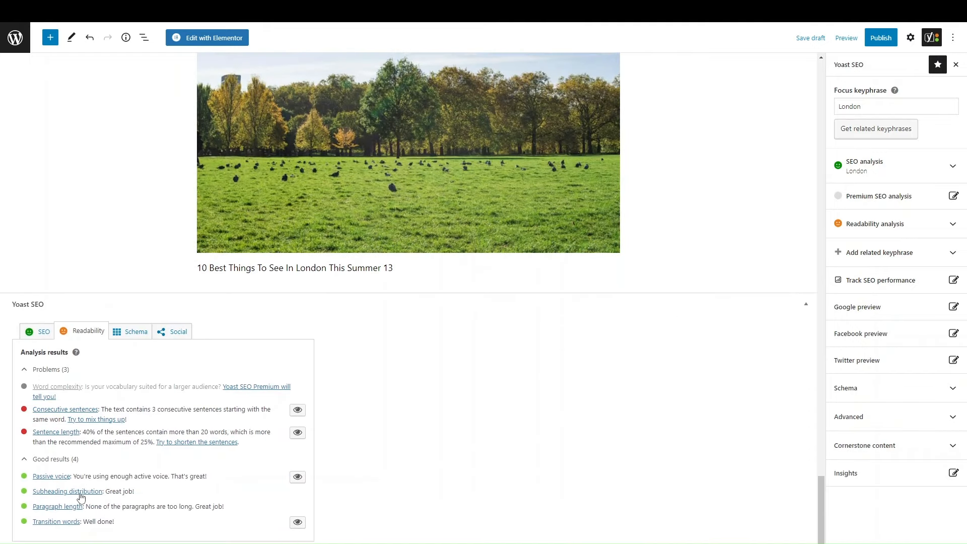
scroll(444, 360, up, 1)
scroll(443, 360, up, 10)
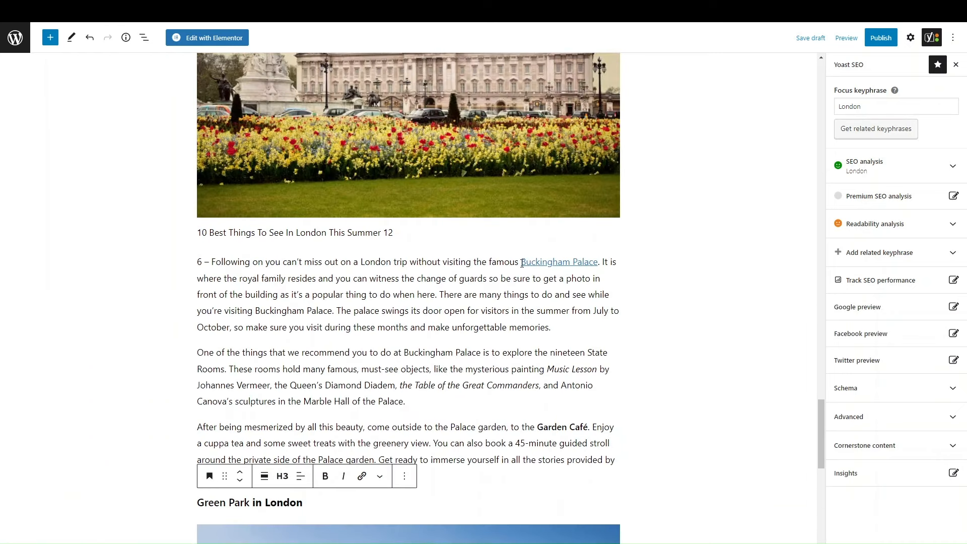
Check the Sky Garden, St. James Park and Buckingham Palace text against the readability problems and good results beneath the post
scroll(310, 384, up, 10)
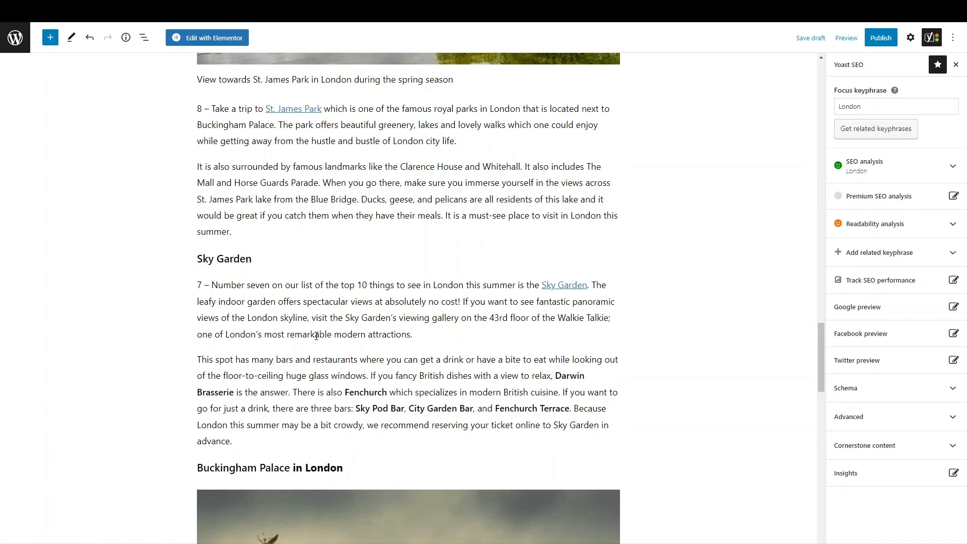
scroll(316, 335, down, 20)
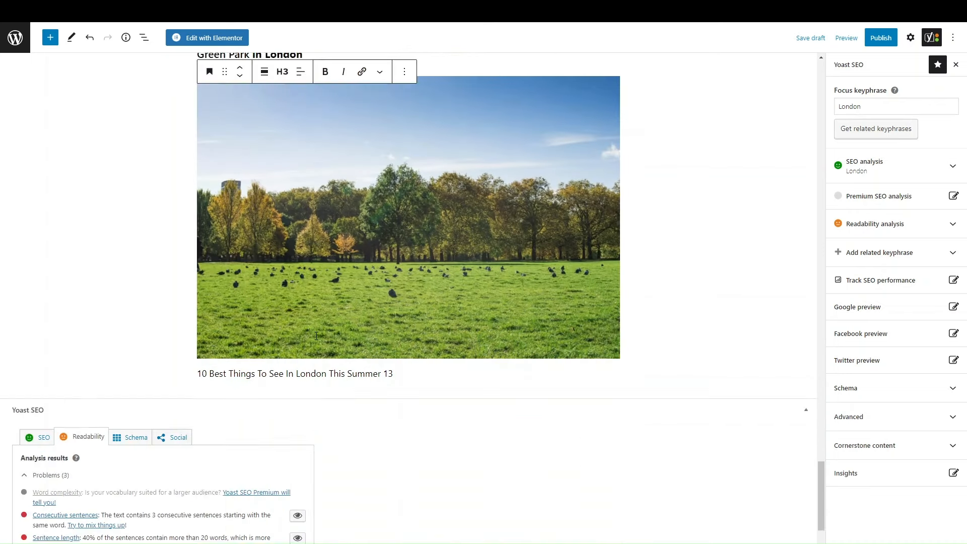
scroll(318, 373, up, 1)
scroll(121, 485, down, 1)
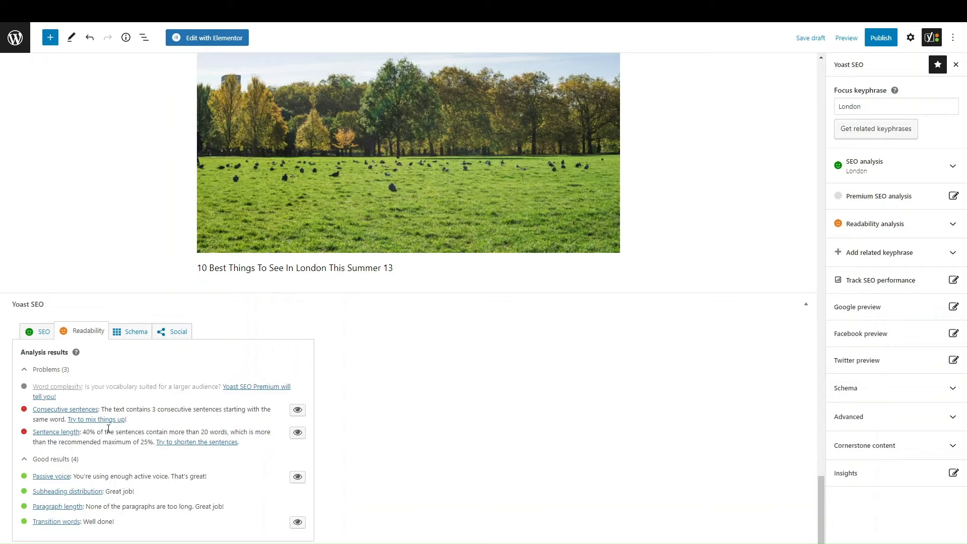
scroll(611, 339, up, 15)
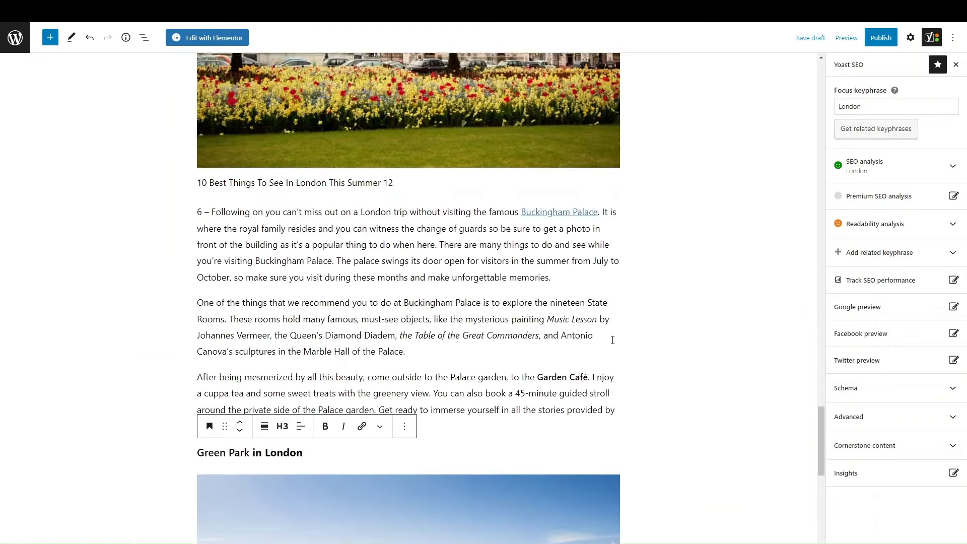
scroll(612, 340, down, 15)
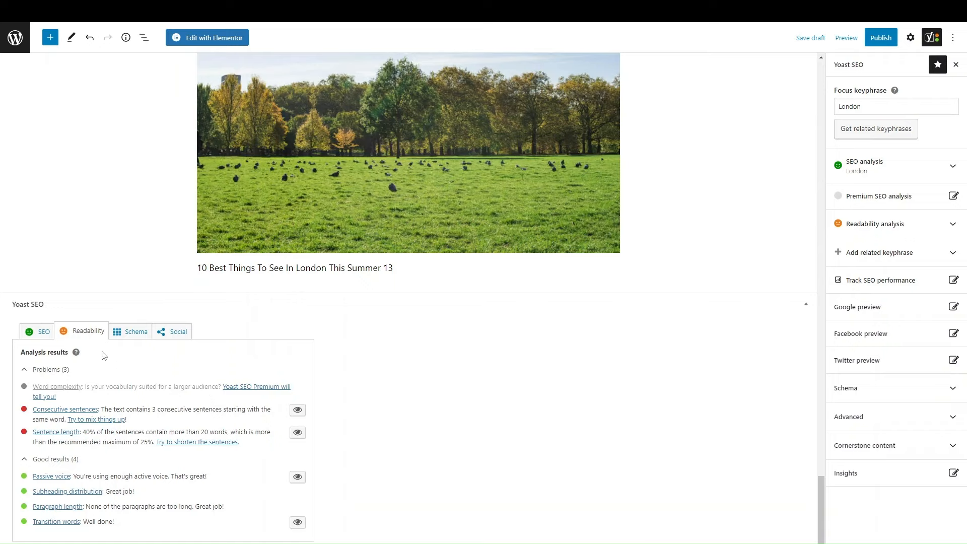
Display the SEO results beneath the post and review the Google preview and the keyphrase checks in the SEO analysis
click(43, 332)
scroll(131, 362, down, 7)
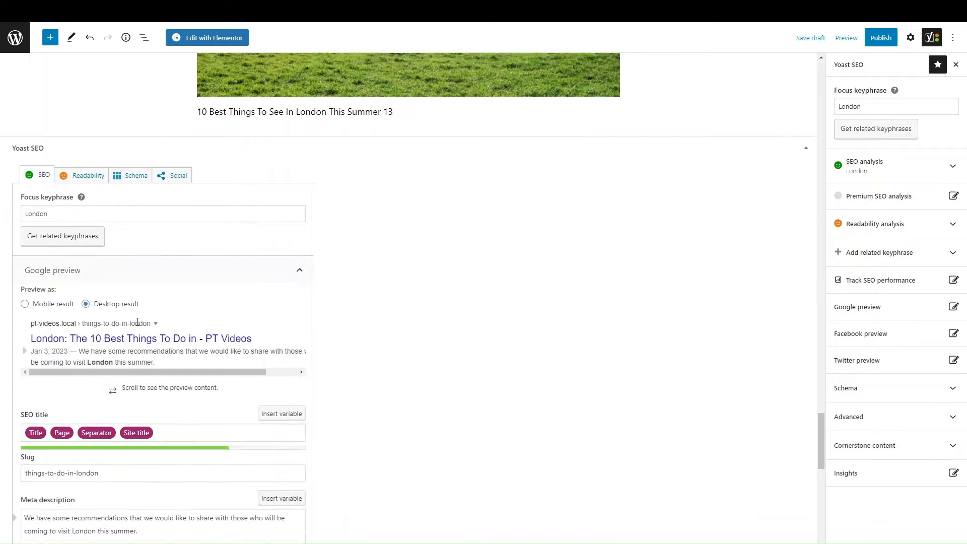
scroll(103, 307, up, 5)
scroll(212, 289, down, 9)
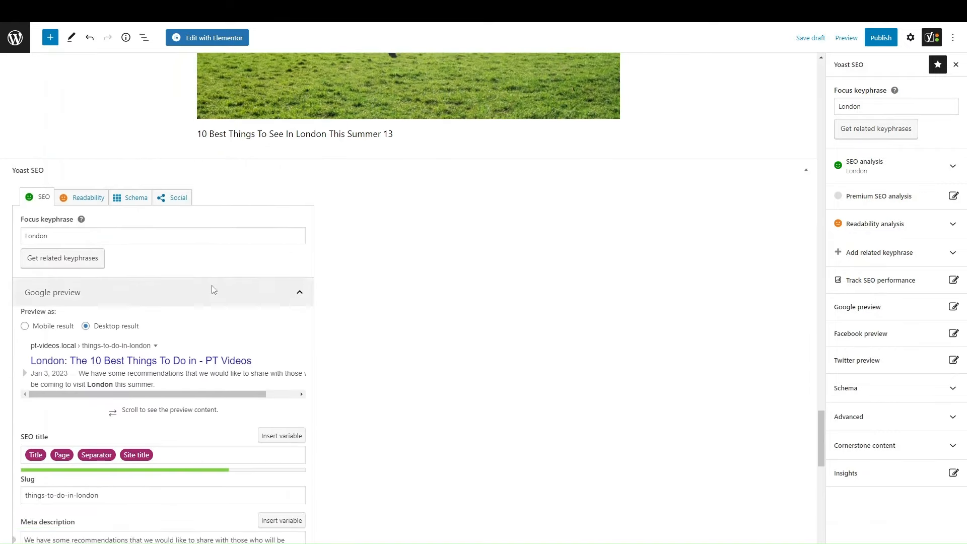
scroll(98, 385, down, 2)
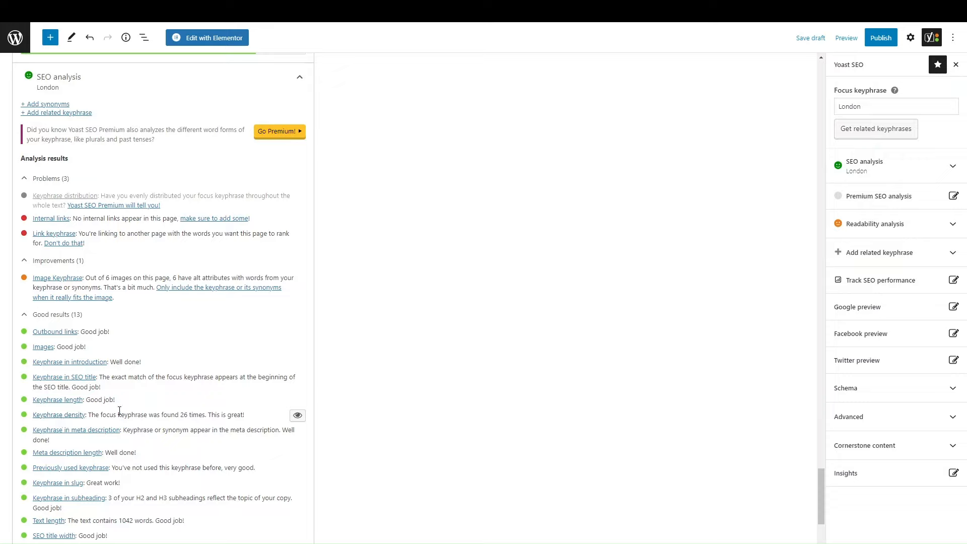
Open the Yoast help article linked from the keyphrase density check and read through its explanations
click(62, 415)
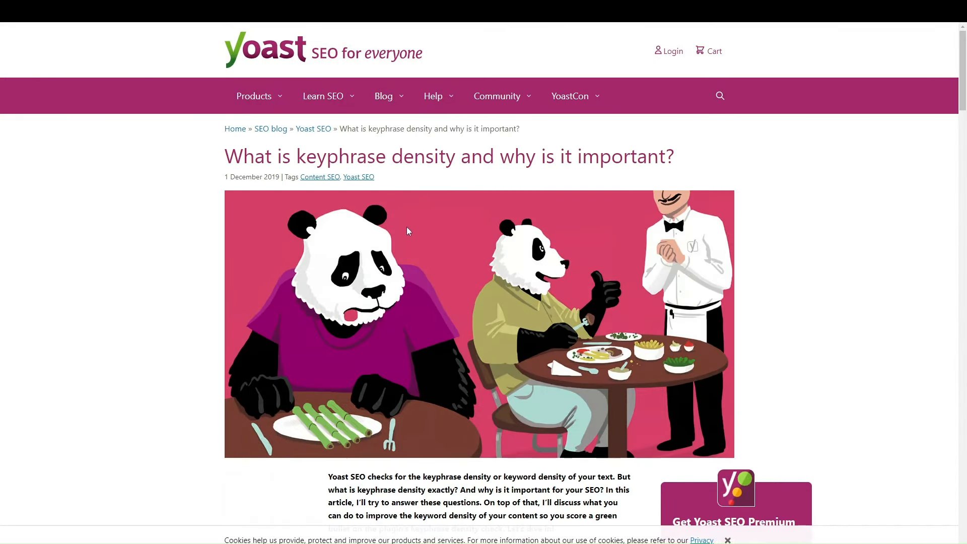
scroll(428, 206, down, 2)
scroll(453, 186, up, 2)
scroll(403, 202, down, 20)
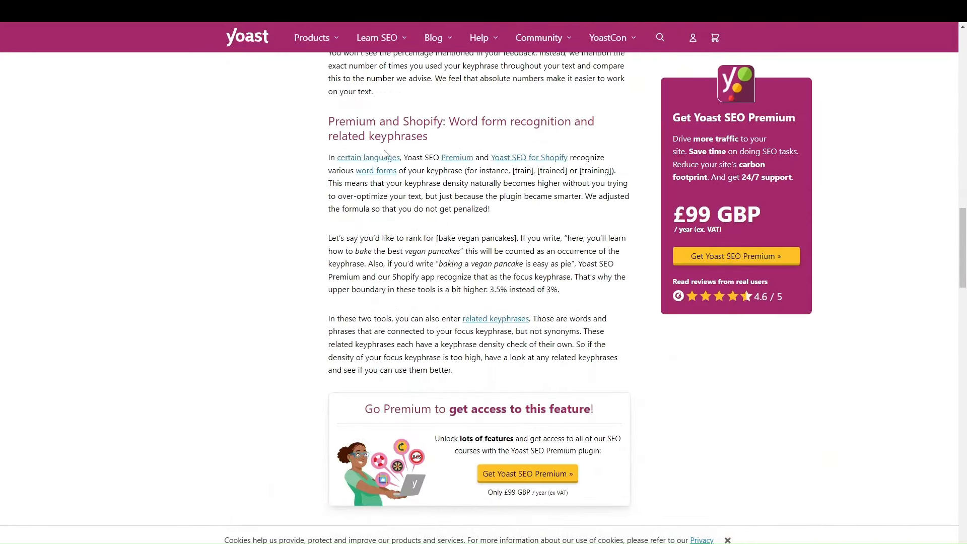
scroll(385, 153, up, 3)
scroll(302, 268, down, 6)
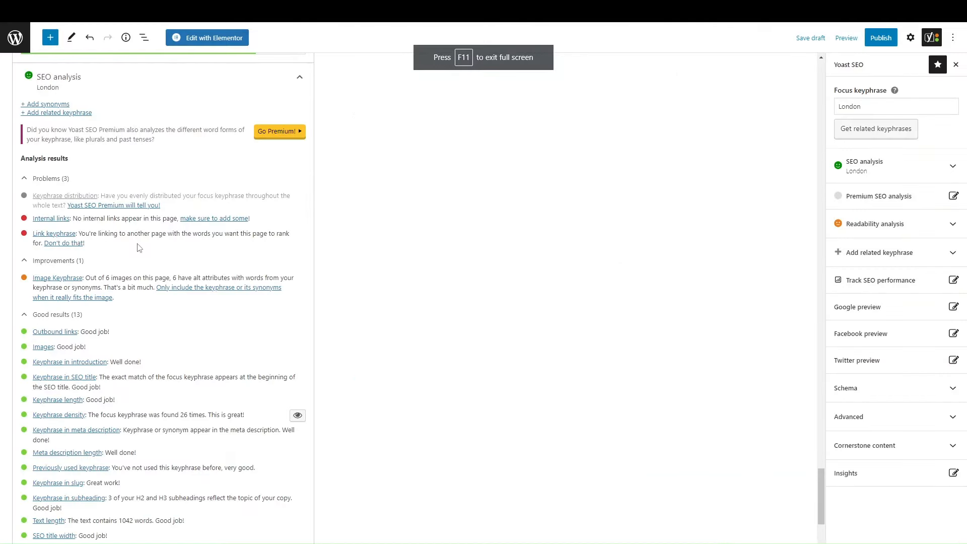
Return to the post editor and display the Readability results beneath the post again
scroll(96, 209, up, 10)
scroll(97, 209, up, 1)
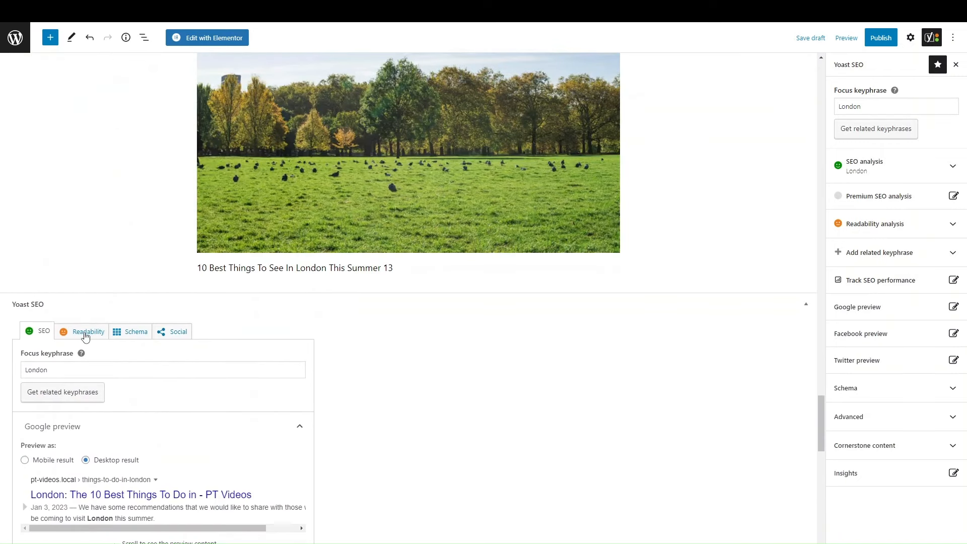
click(83, 333)
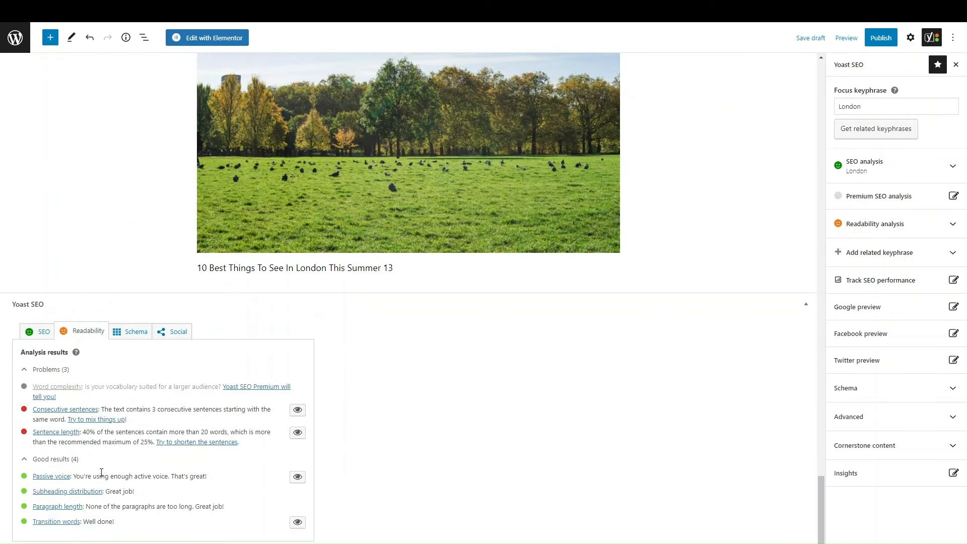
Open the Yoast help article linked from the passive voice check and read its sections through to the conclusion
click(51, 476)
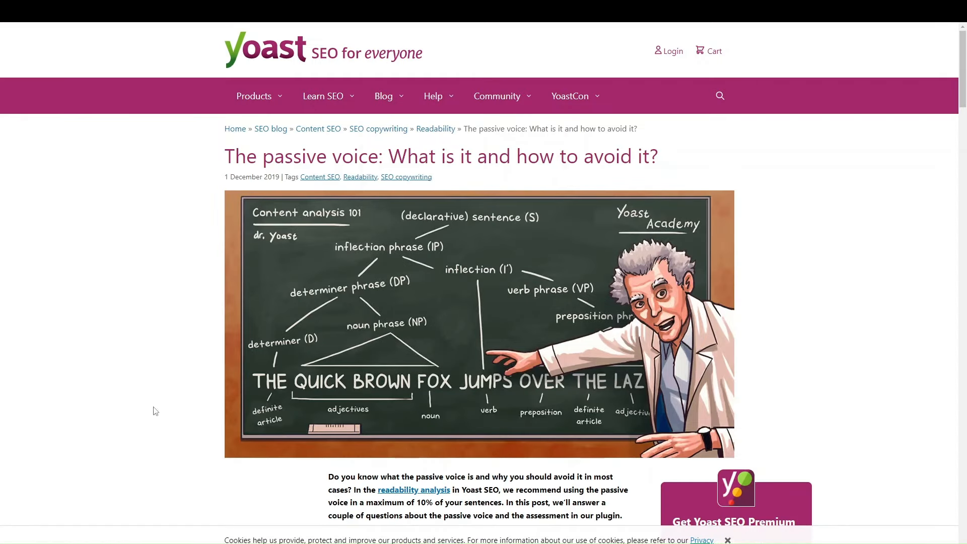
scroll(140, 274, down, 2)
scroll(141, 275, down, 10)
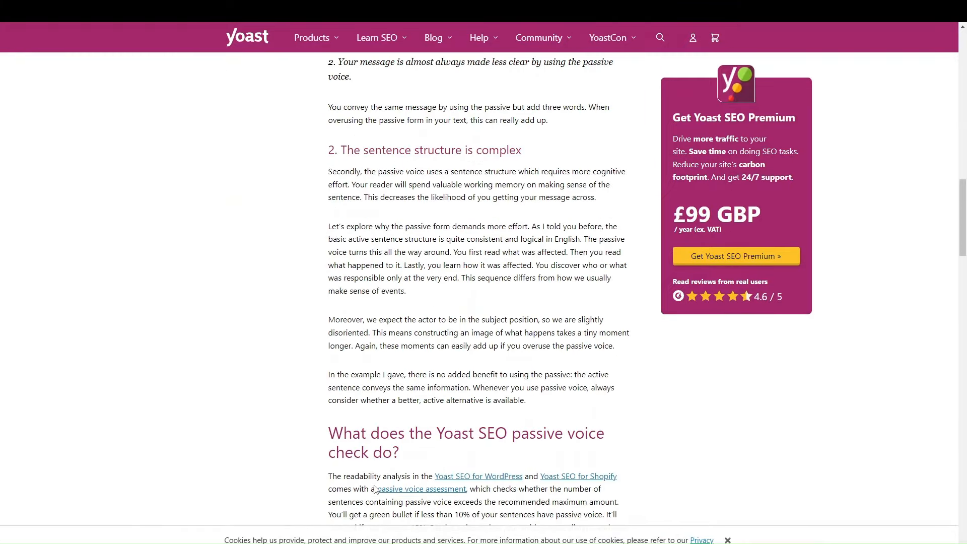
scroll(374, 485, up, 12)
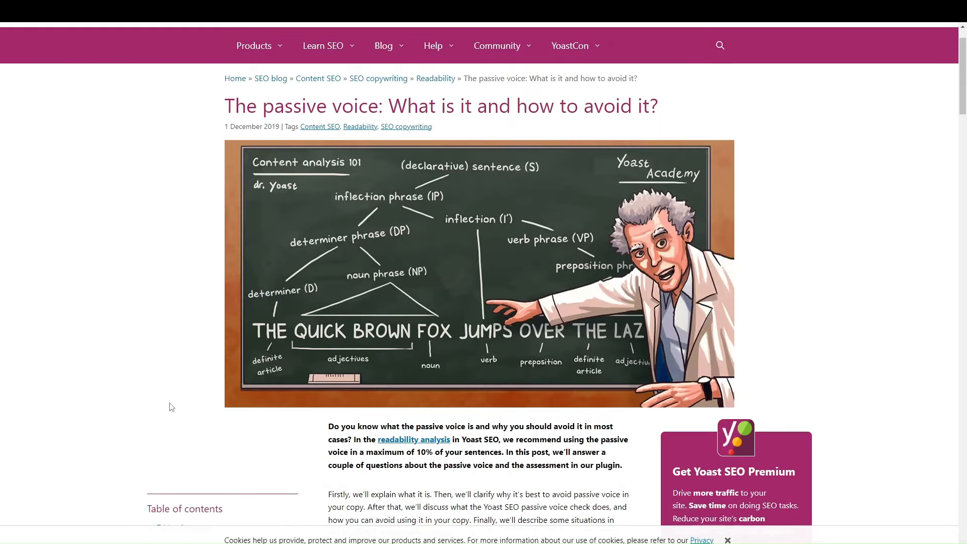
scroll(192, 296, down, 5)
scroll(192, 295, down, 1)
scroll(506, 328, down, 20)
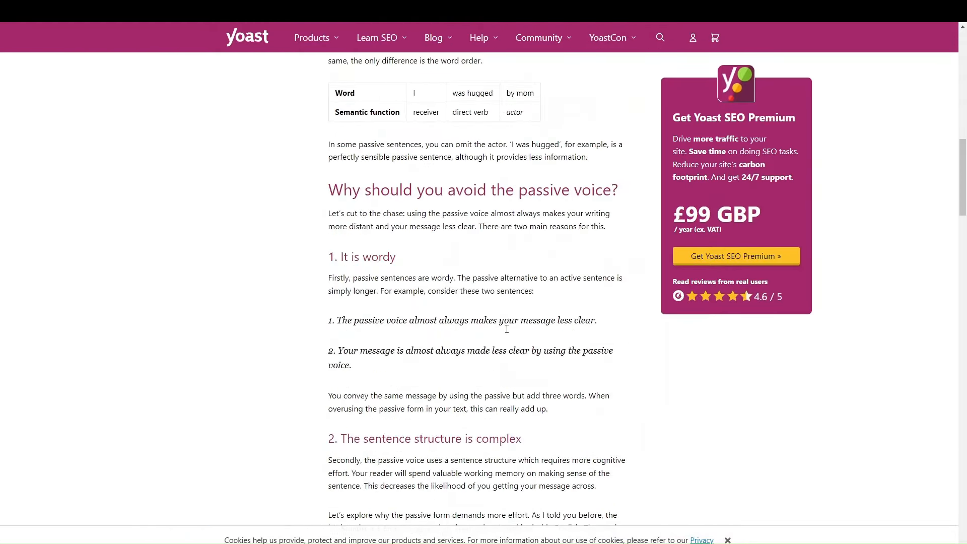
scroll(507, 329, up, 20)
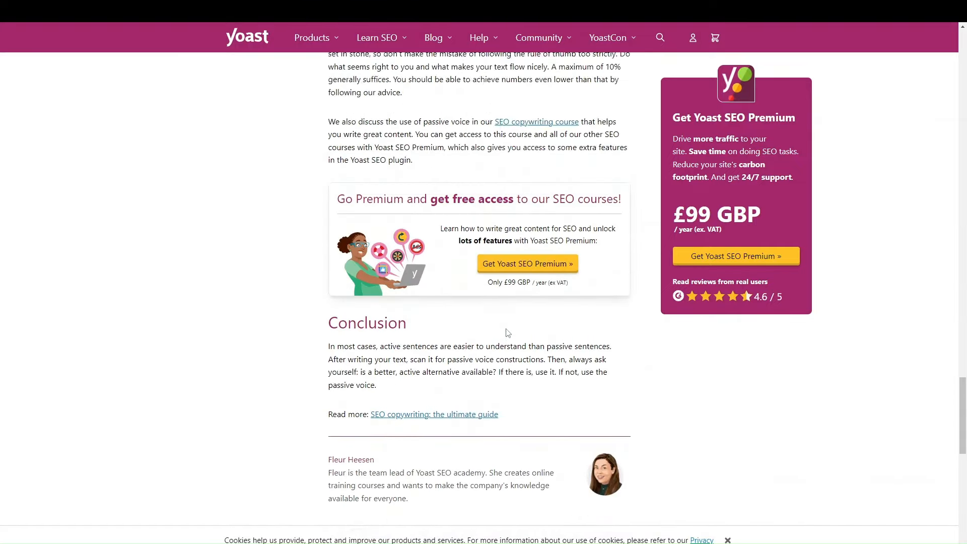
scroll(507, 331, up, 15)
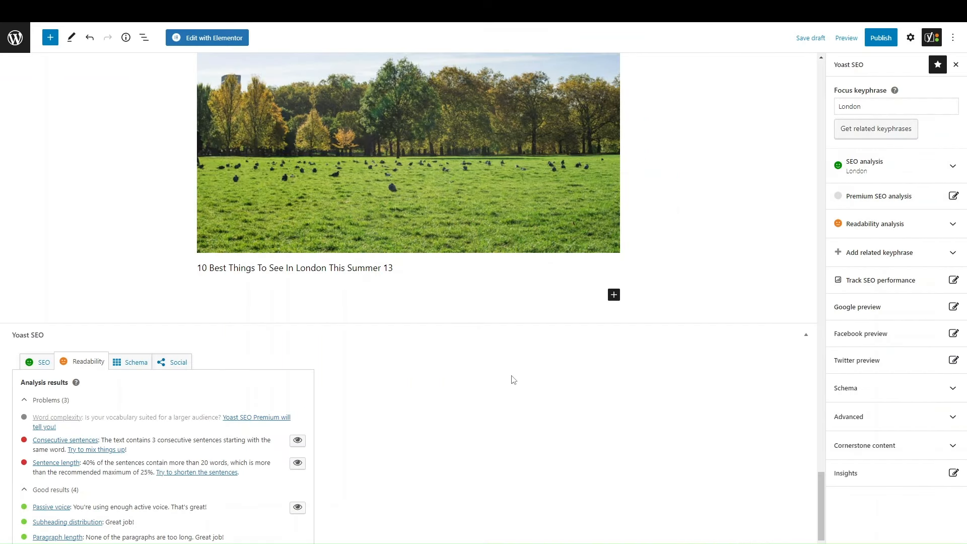
Back in the post editor, expand the Readability analysis in the Yoast SEO sidebar, review its checks and collapse it
scroll(580, 385, down, 1)
scroll(579, 385, up, 10)
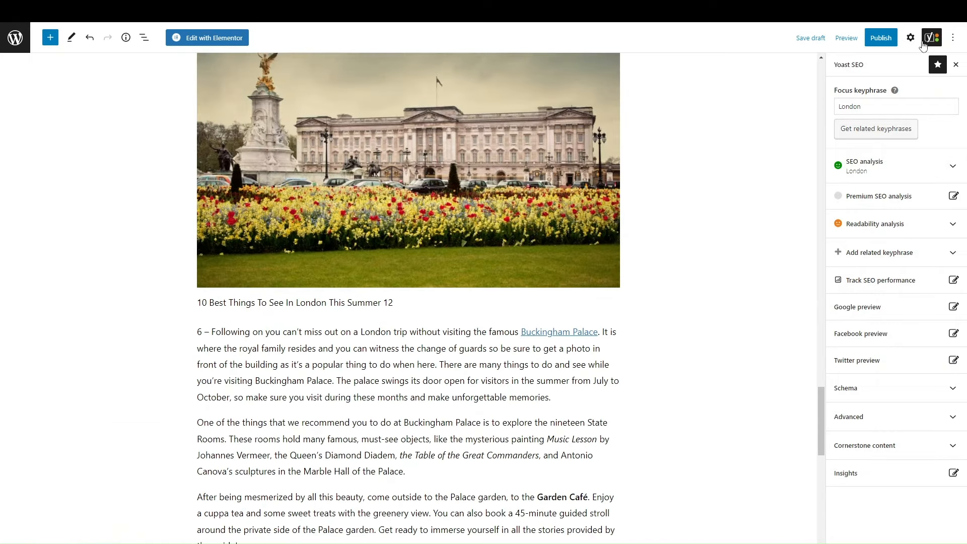
click(932, 38)
click(932, 38)
click(900, 228)
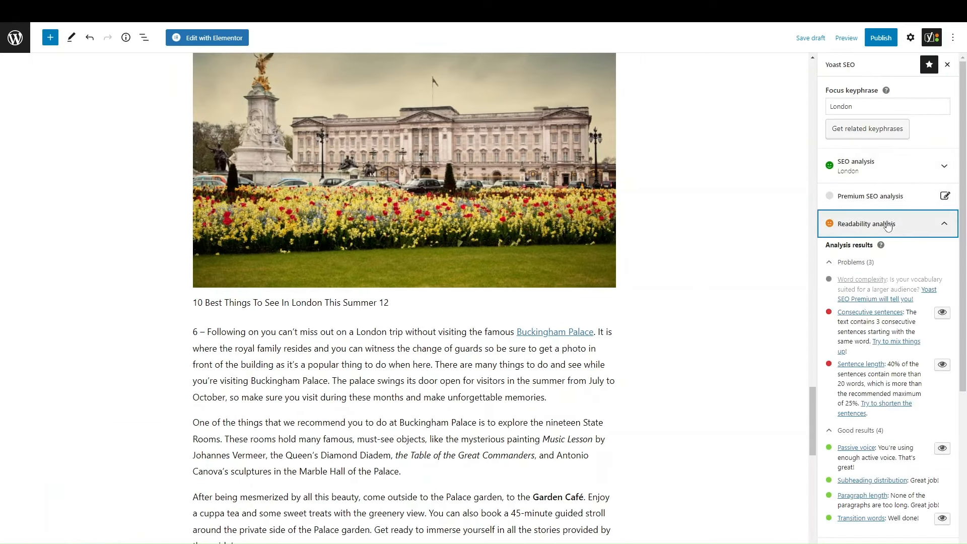
scroll(876, 418, down, 5)
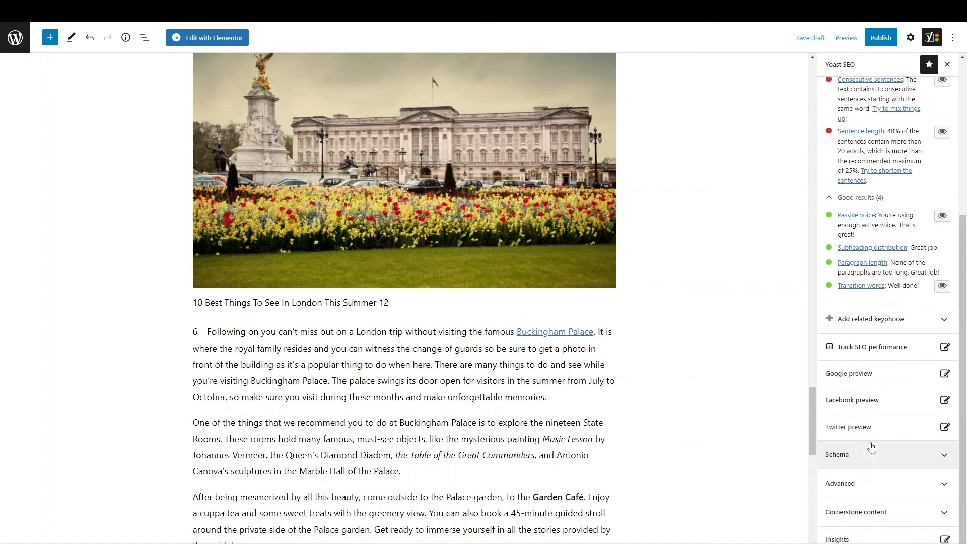
scroll(885, 430, up, 5)
click(886, 226)
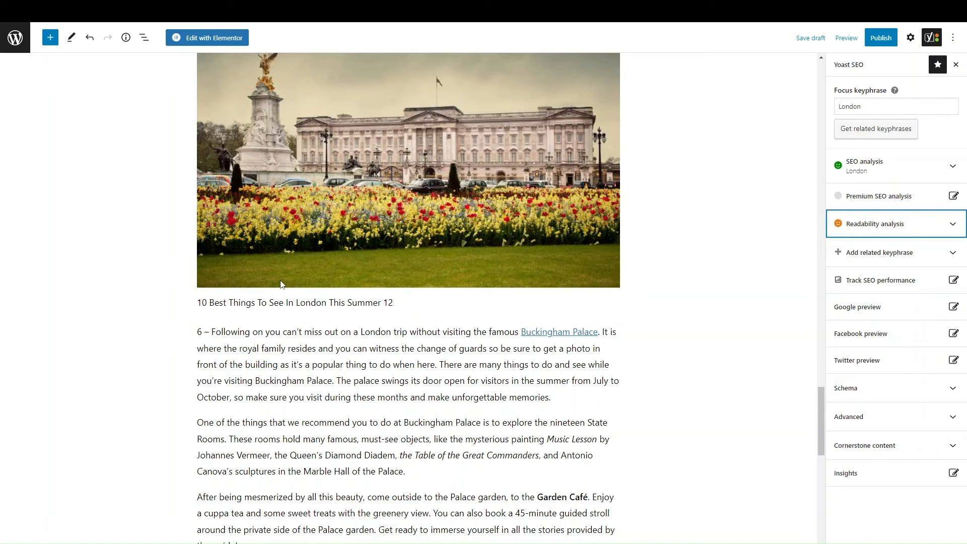
Look over the Readability results beneath the post and the article text from Buckingham Palace up to the Houses of Parliament
scroll(569, 327, down, 12)
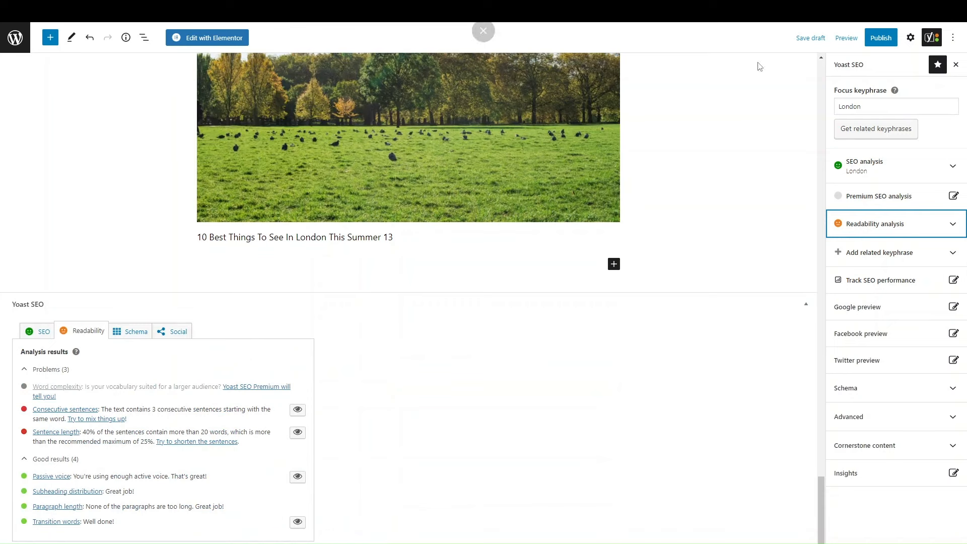
scroll(375, 318, up, 10)
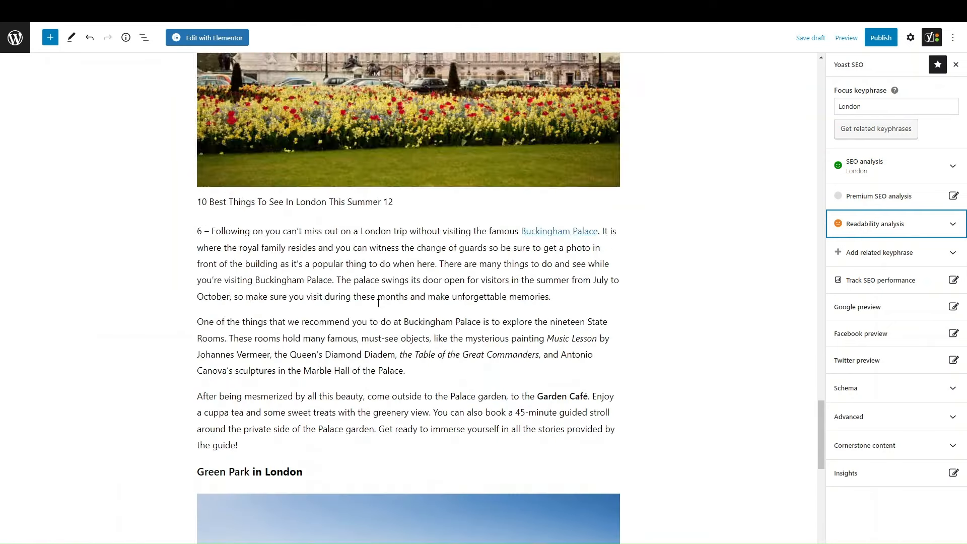
scroll(669, 471, up, 15)
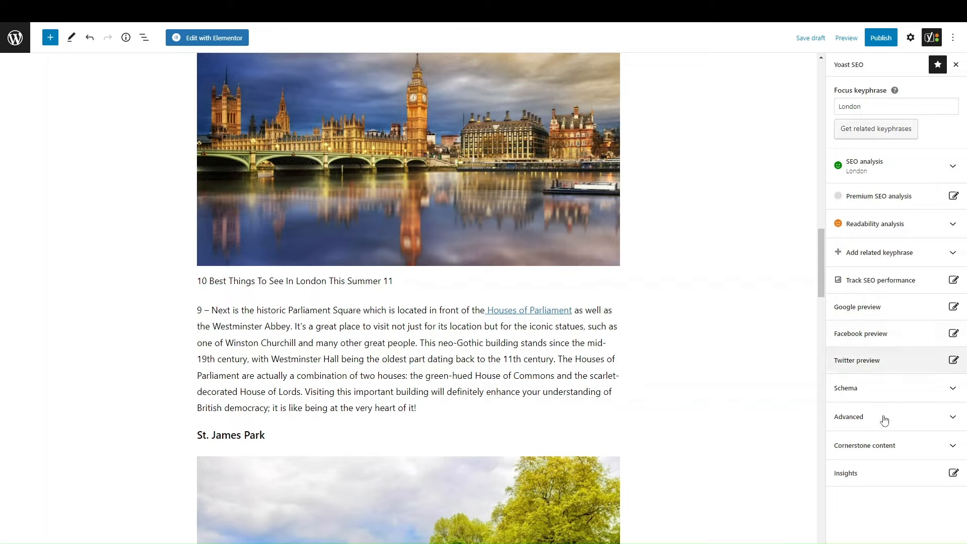
Examine the image, title and description options in the Facebook preview, view the Twitter preview, and close both without entering anything
click(846, 336)
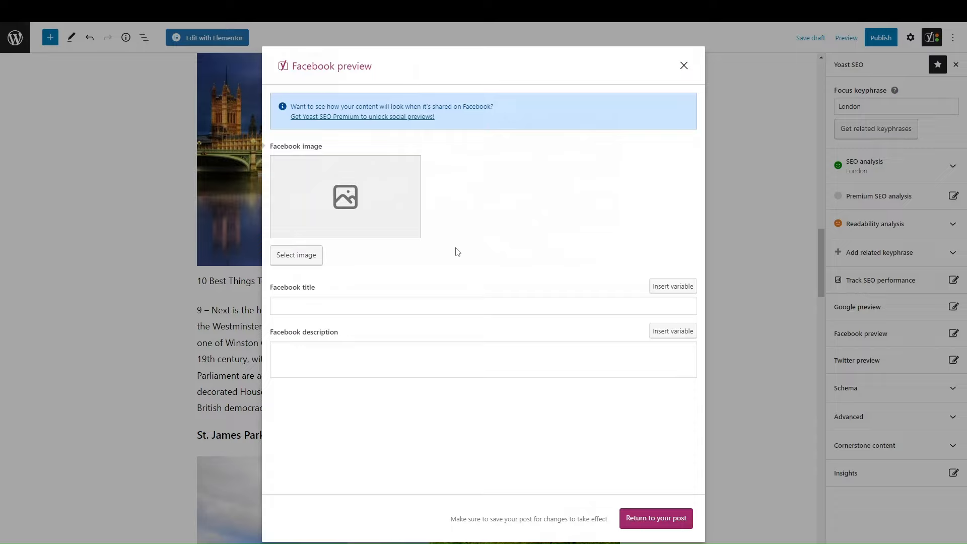
click(311, 251)
click(932, 52)
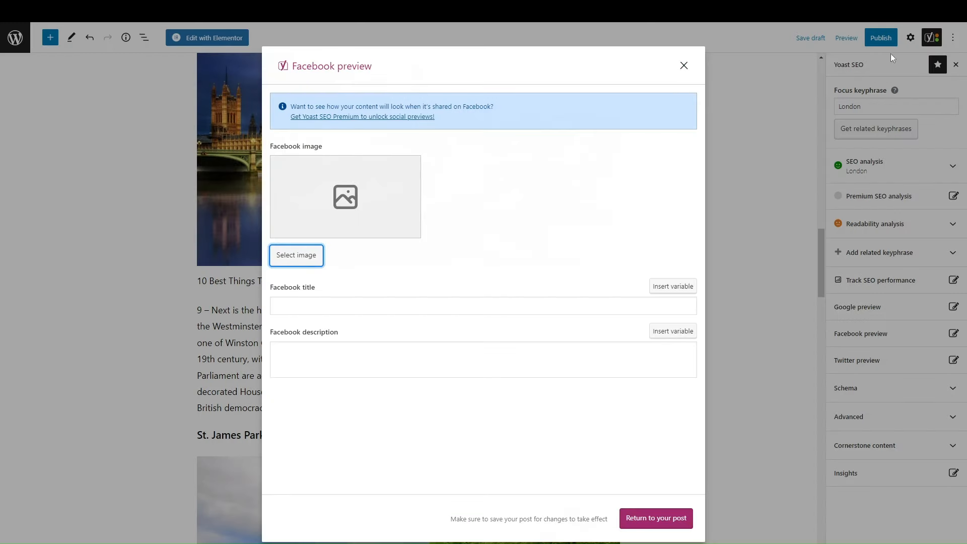
click(313, 308)
click(359, 407)
click(435, 371)
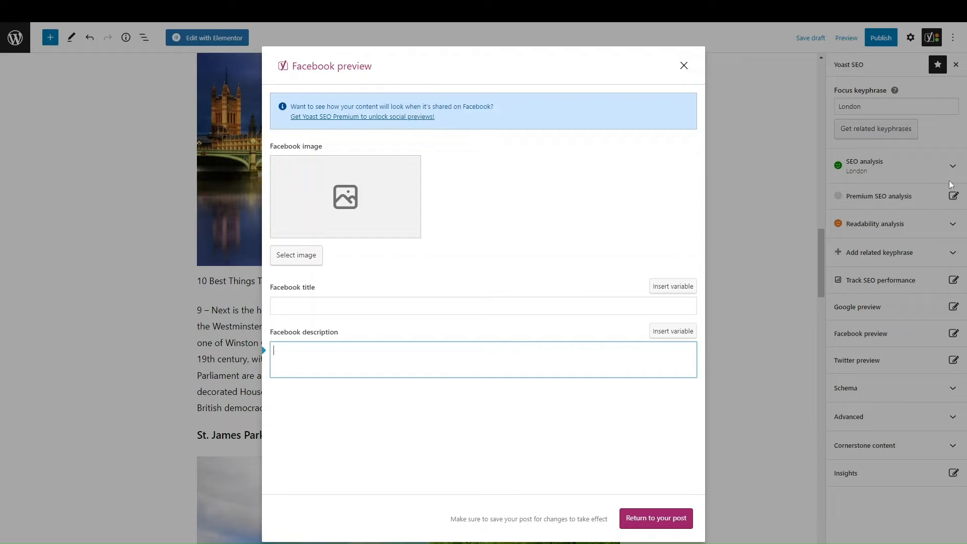
click(683, 65)
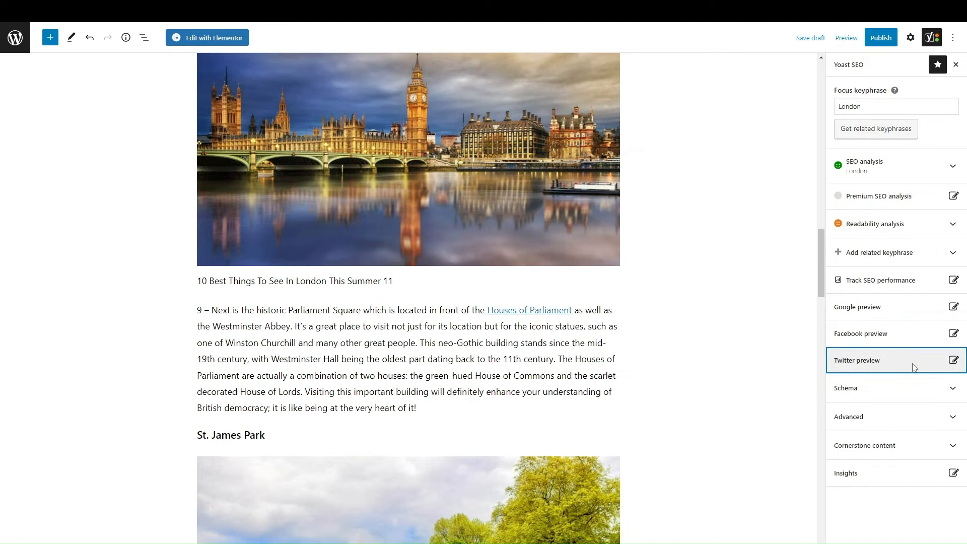
click(913, 366)
click(683, 66)
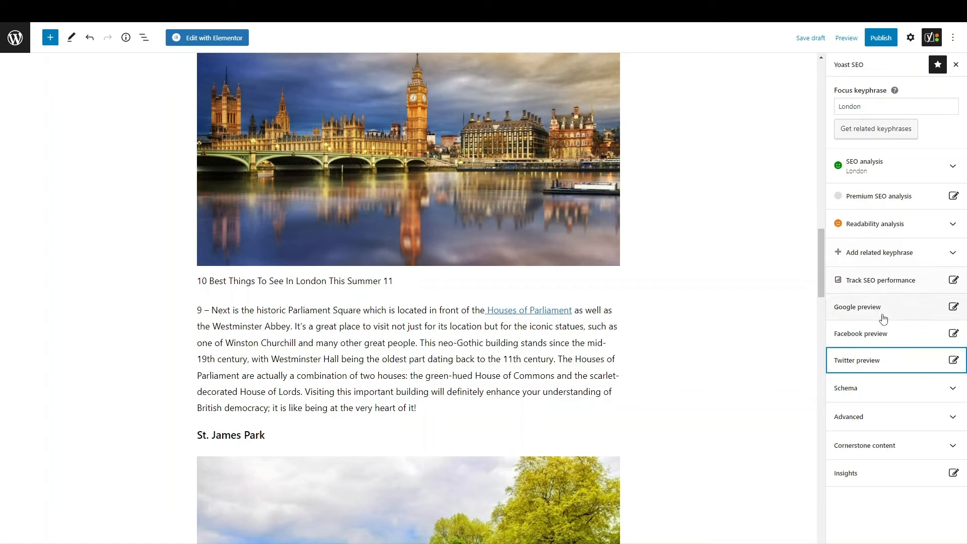
View the Wincher keyphrase tracking options in Track SEO performance and close the dialog
click(875, 287)
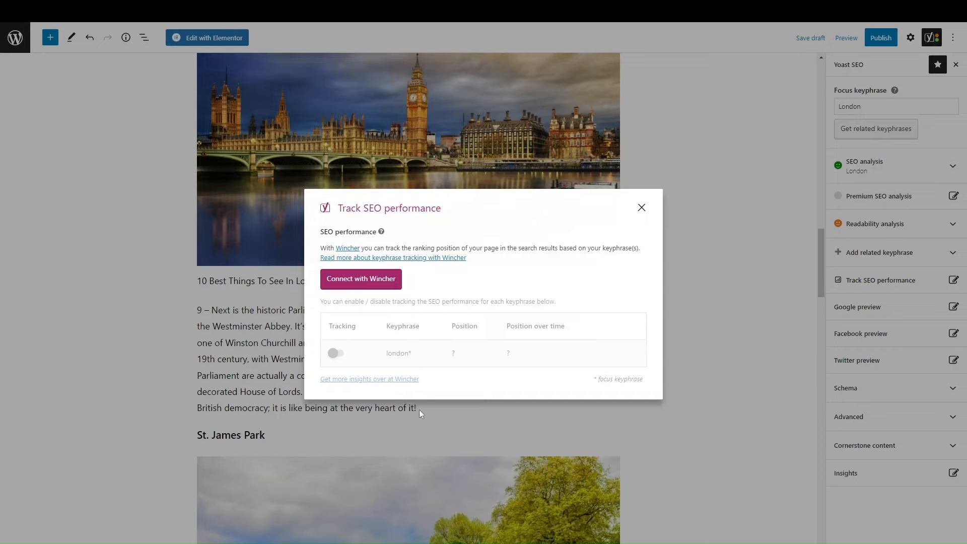
drag(548, 243, 615, 255)
click(594, 261)
click(642, 207)
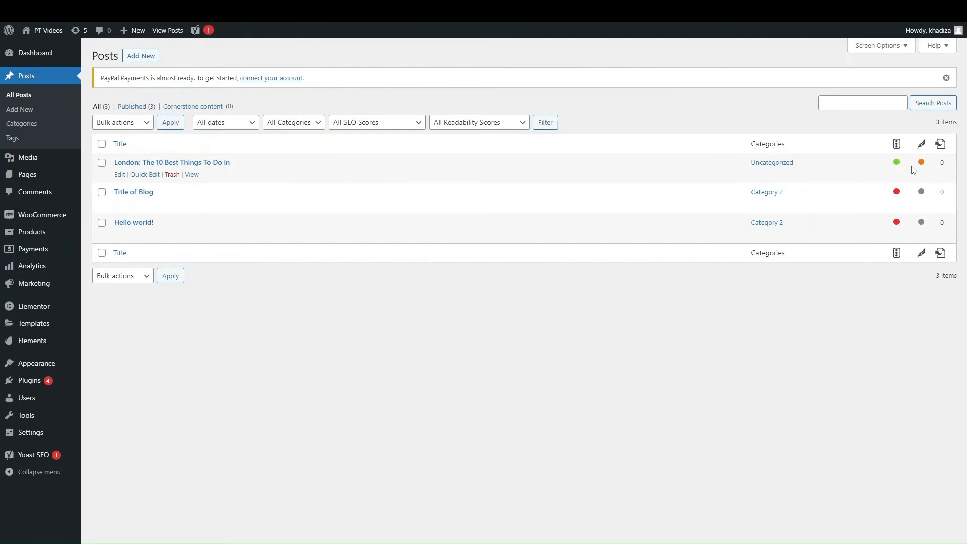
In the list of all posts, add the Meta Desc. column through the screen options
mouse_move(898, 164)
click(878, 47)
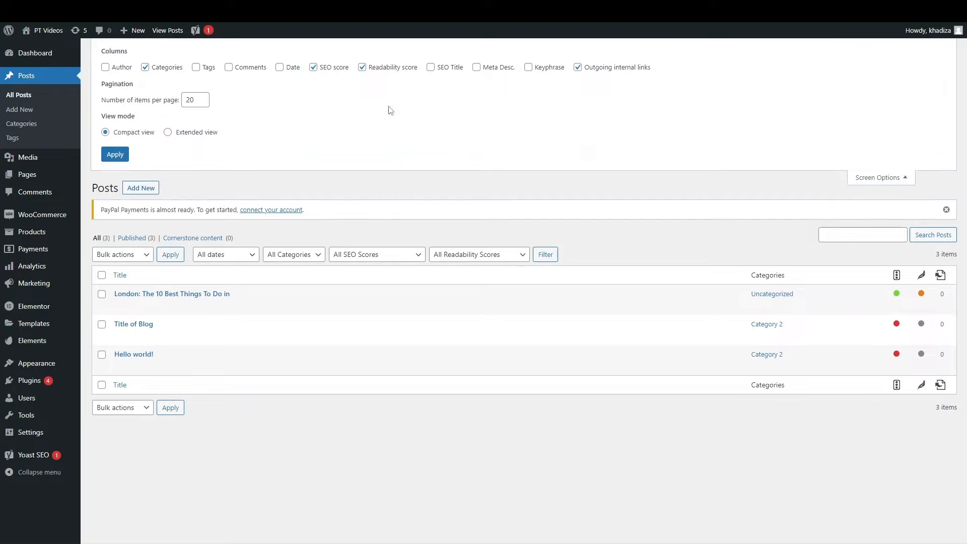
click(477, 68)
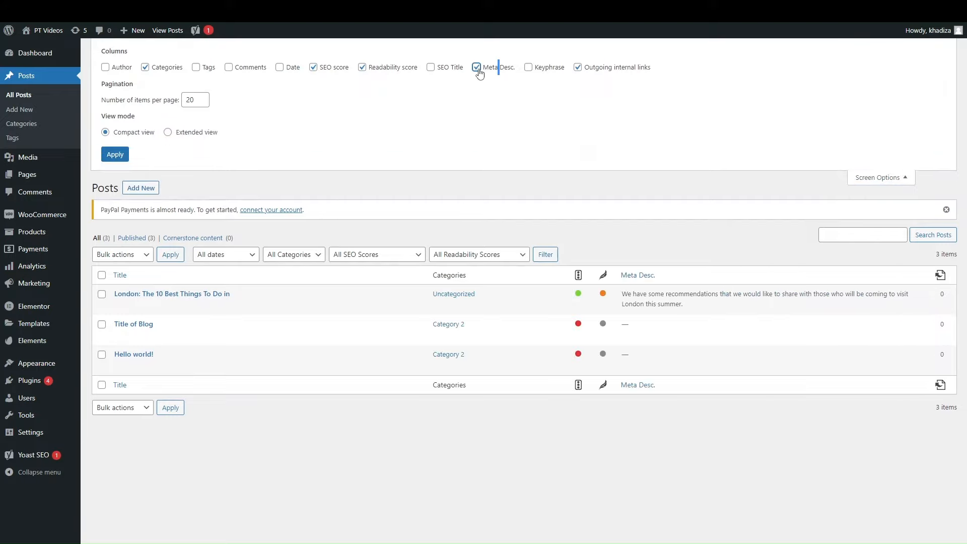
Add the SEO Title column to the posts list and close the screen options
click(431, 67)
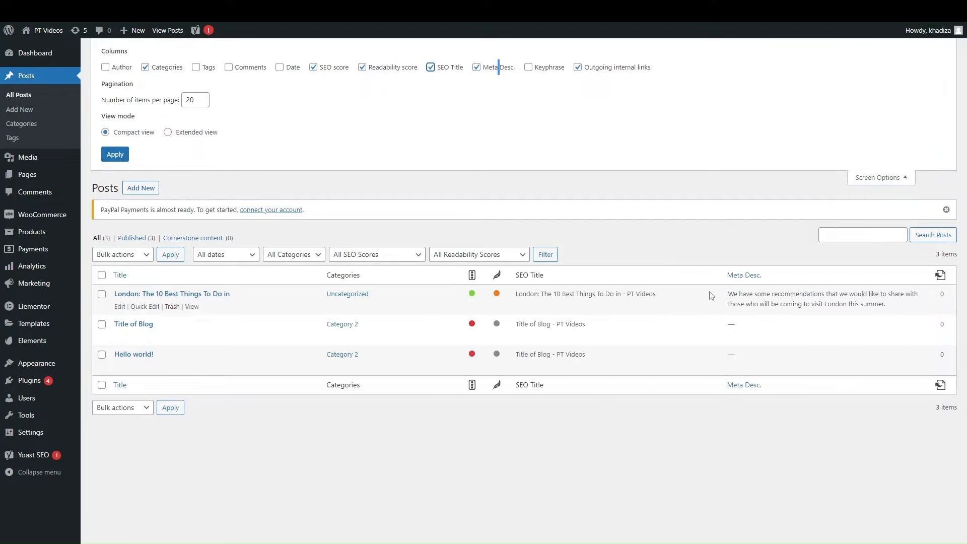
click(900, 179)
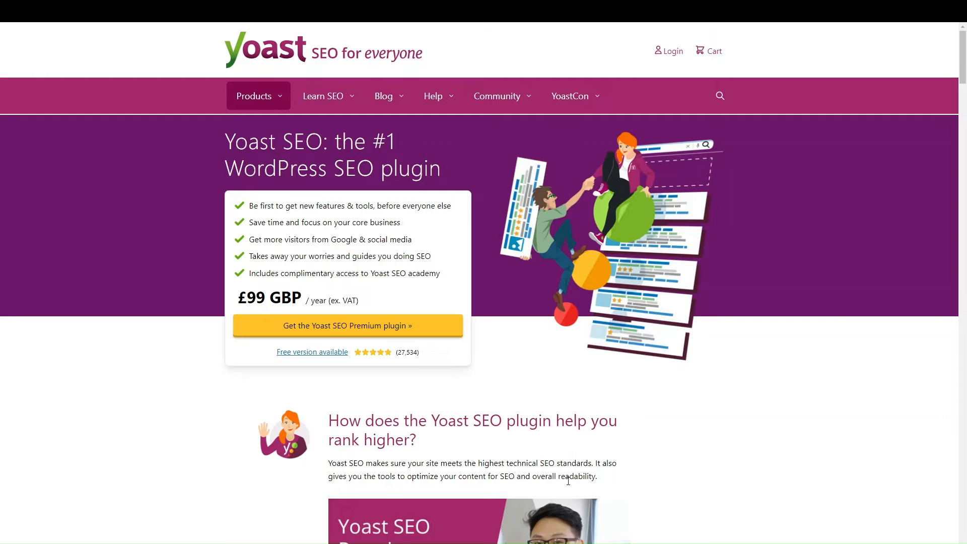
Switch to the Yoast SEO product page and review the Free plugin's features and the Learn SEO resources
scroll(373, 279, down, 14)
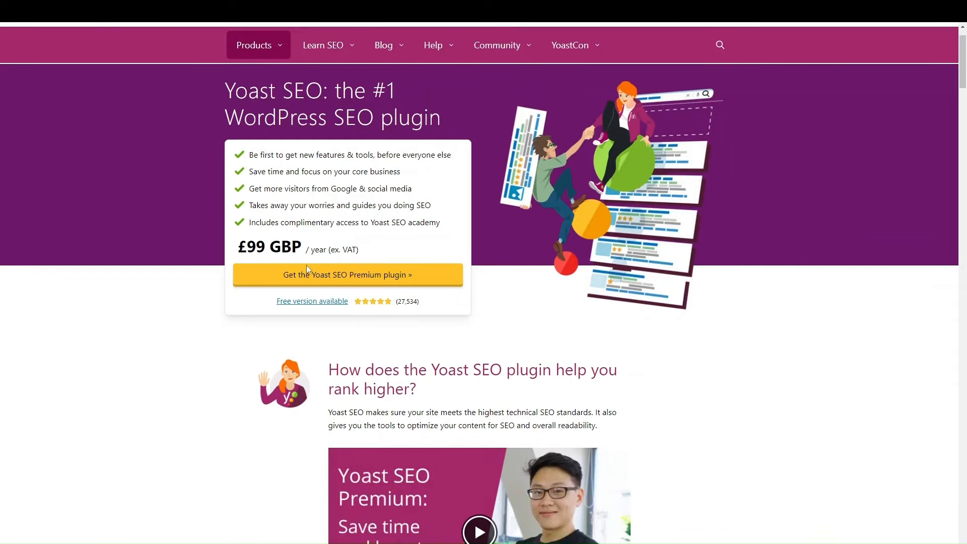
scroll(371, 249, up, 4)
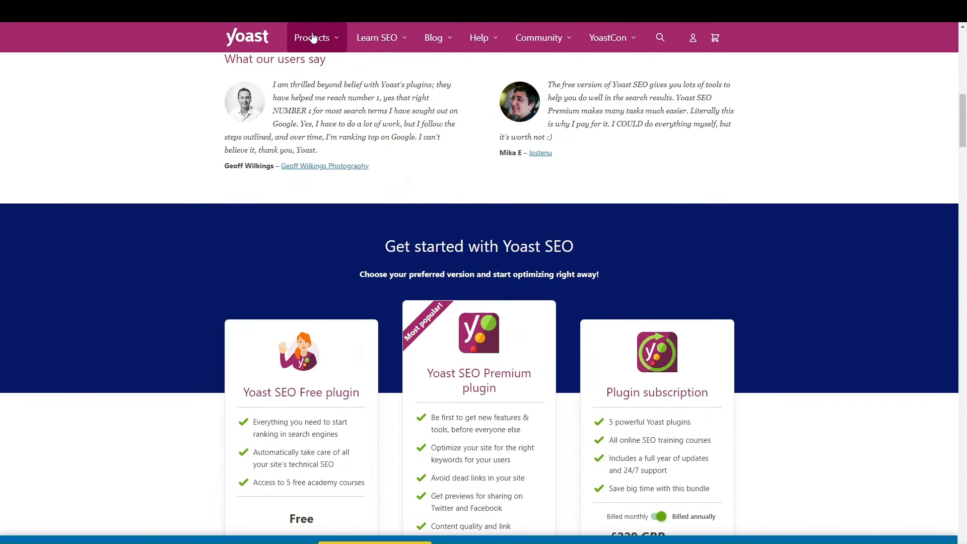
scroll(235, 285, down, 5)
scroll(332, 448, up, 2)
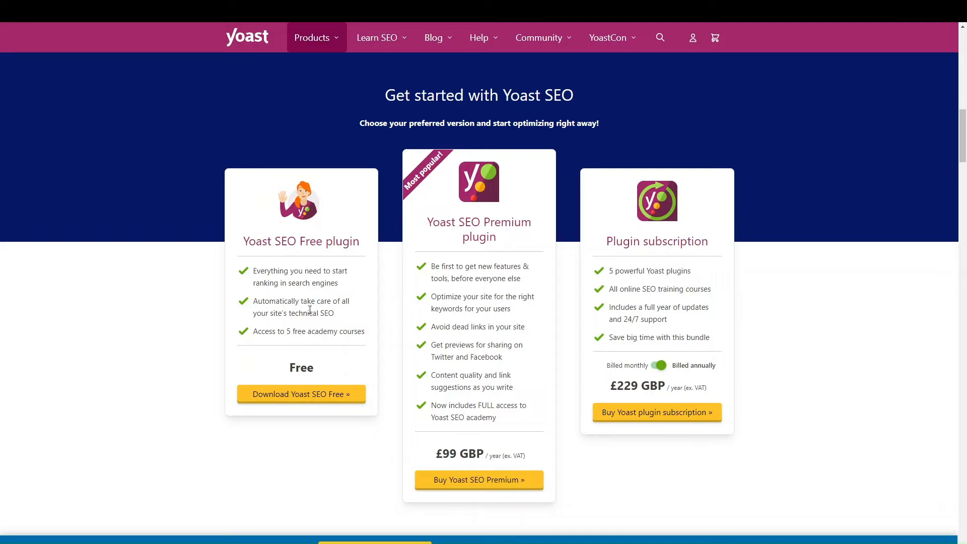
drag(289, 313, 353, 316)
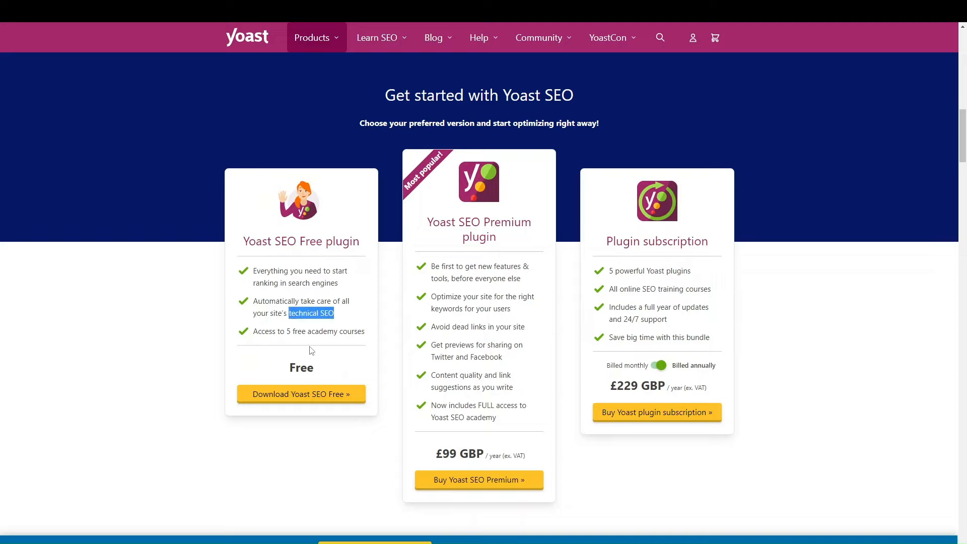
drag(258, 332, 370, 334)
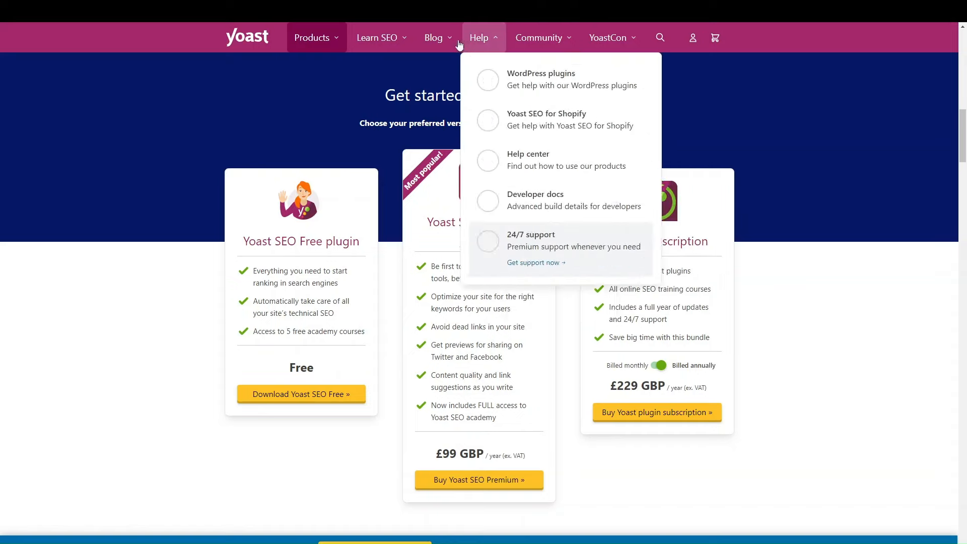
mouse_move(435, 47)
mouse_move(404, 32)
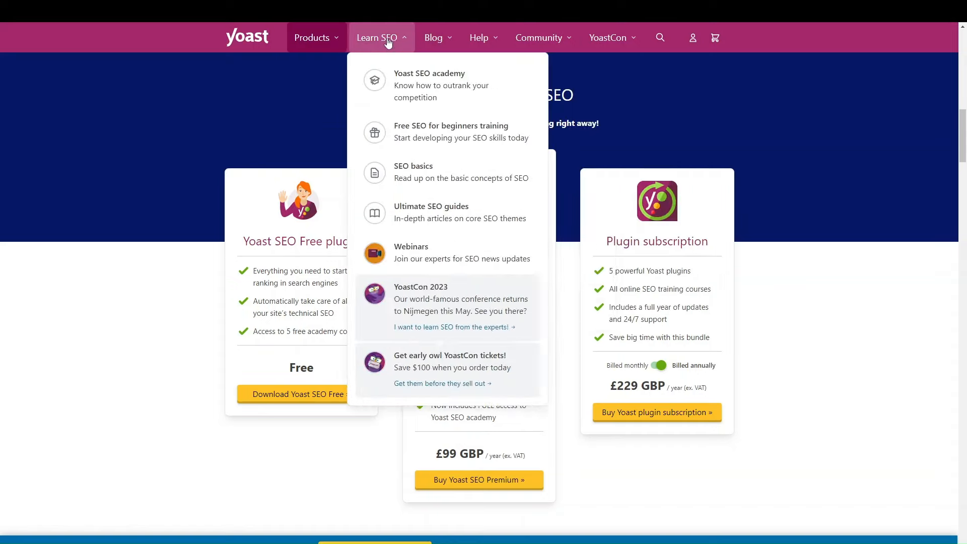
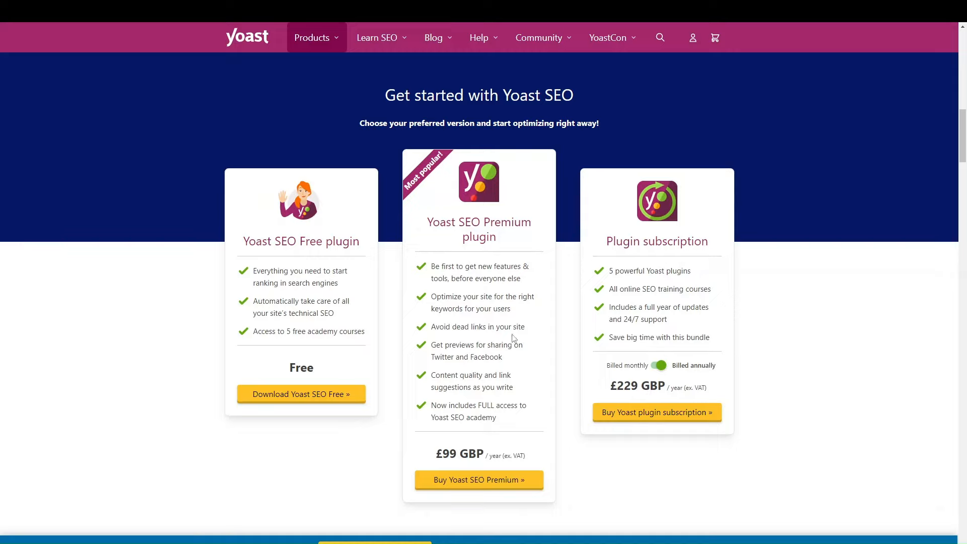
Read the Premium plugin's features, including the Twitter and Facebook previews and Yoast SEO academy access
drag(498, 357, 434, 359)
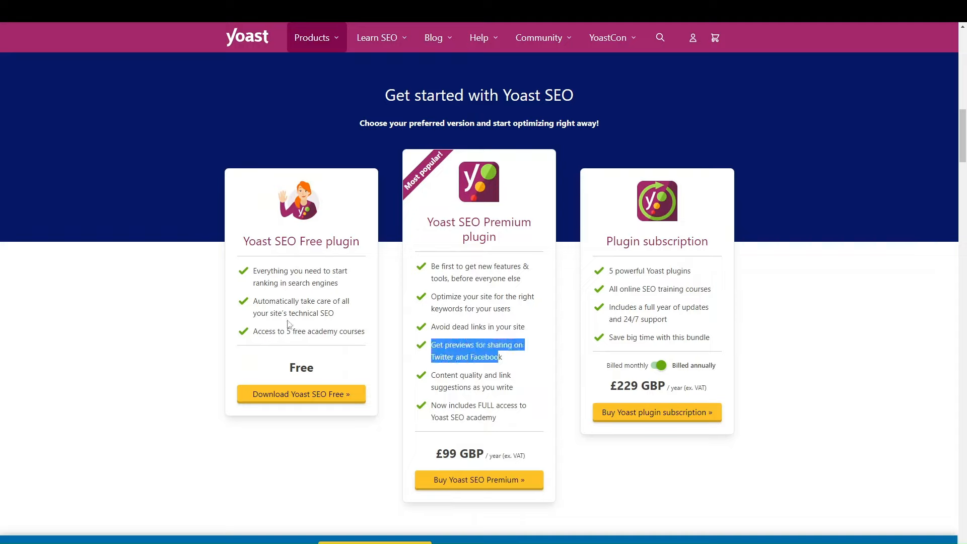
click(505, 383)
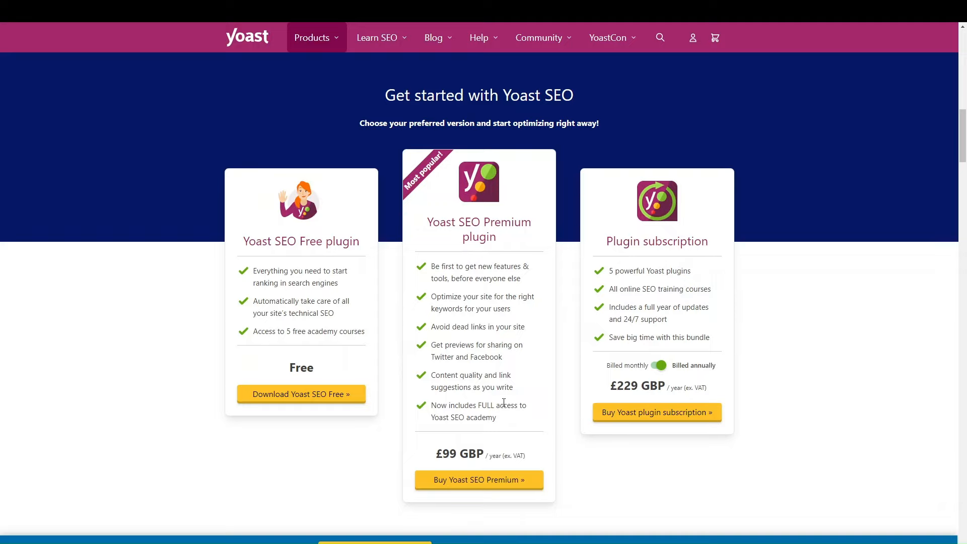
drag(506, 420, 416, 409)
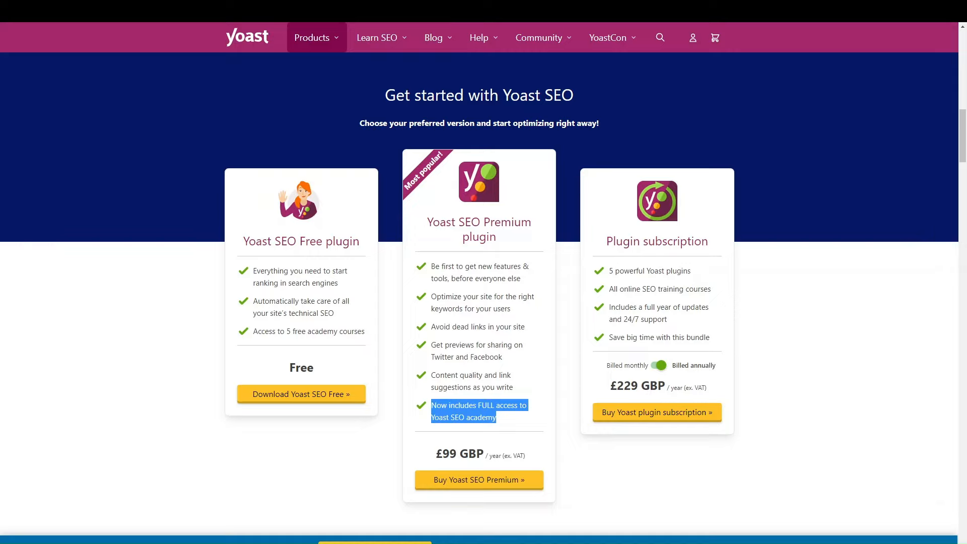
scroll(145, 318, up, 2)
scroll(688, 475, down, 10)
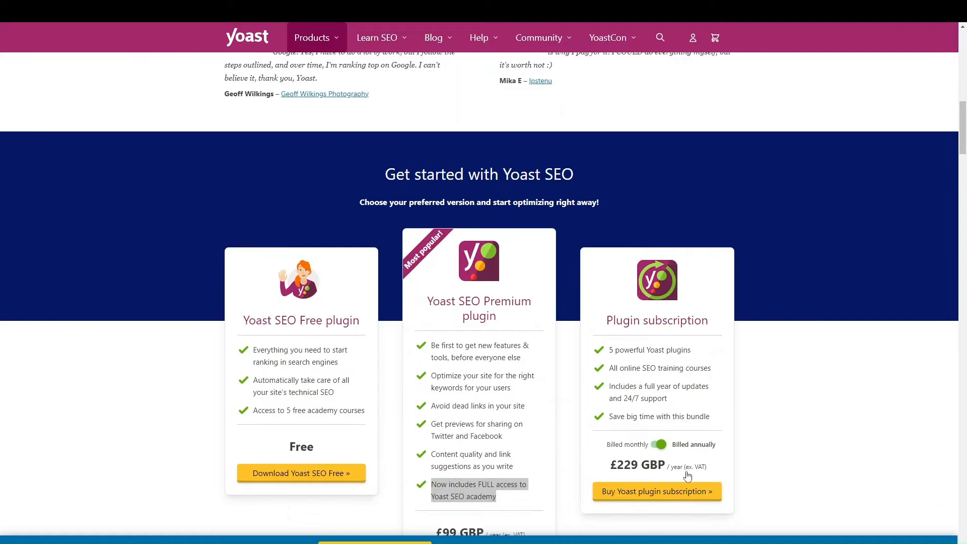
Look over the platform integrations and the 24/7 Premium support section of the product page
scroll(687, 476, down, 12)
scroll(630, 401, up, 7)
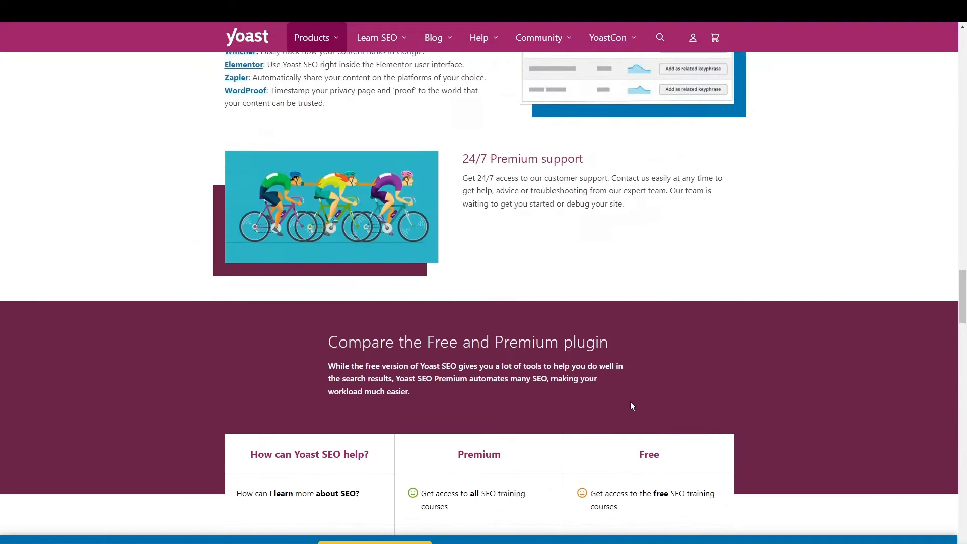
drag(447, 346, 654, 395)
click(656, 399)
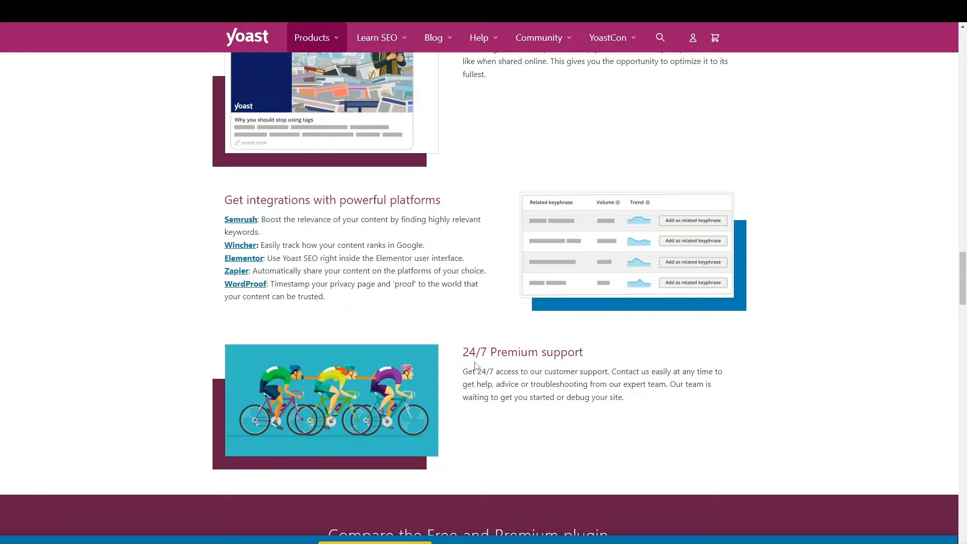
drag(468, 349, 662, 373)
Read through the Free and Premium comparison table down to the structured data row
scroll(741, 198, down, 8)
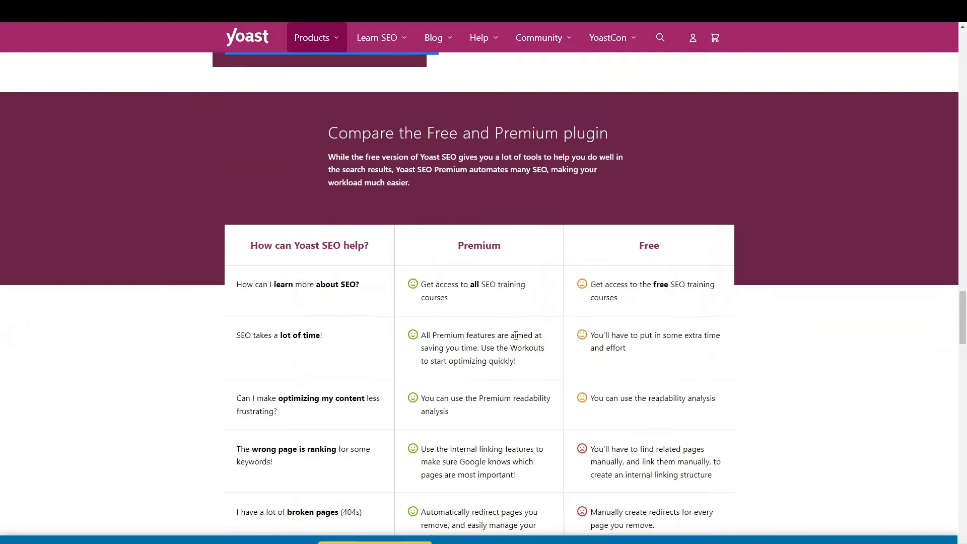
scroll(741, 199, down, 3)
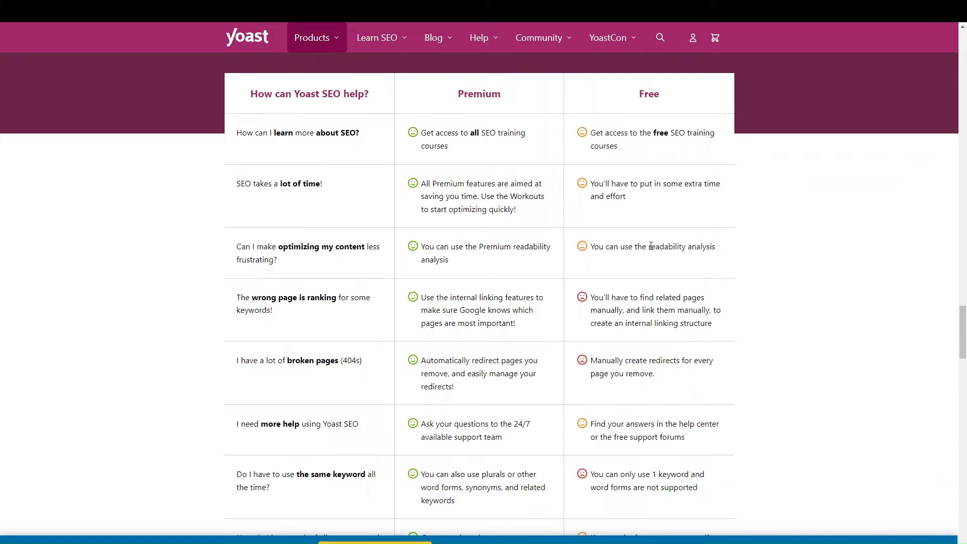
scroll(650, 246, down, 2)
scroll(577, 425, down, 5)
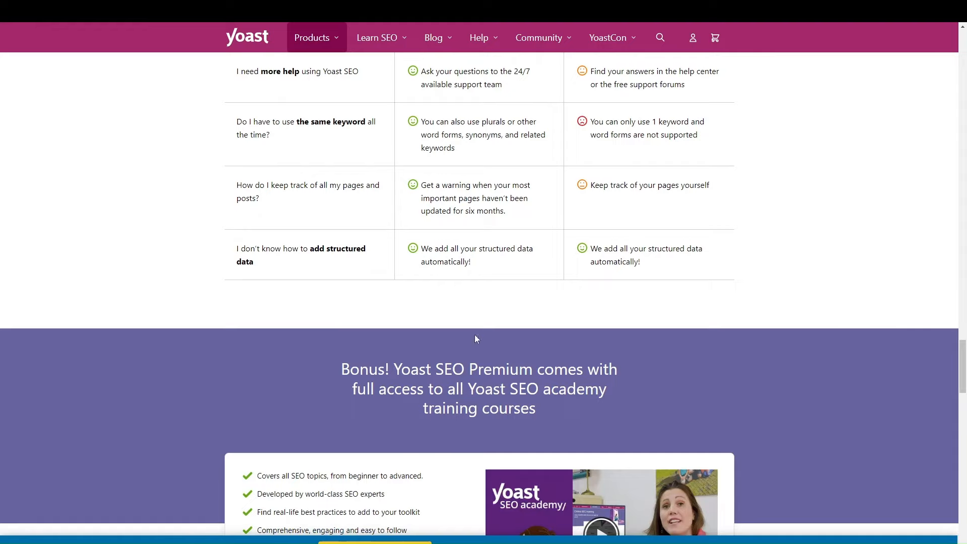
scroll(46, 285, up, 3)
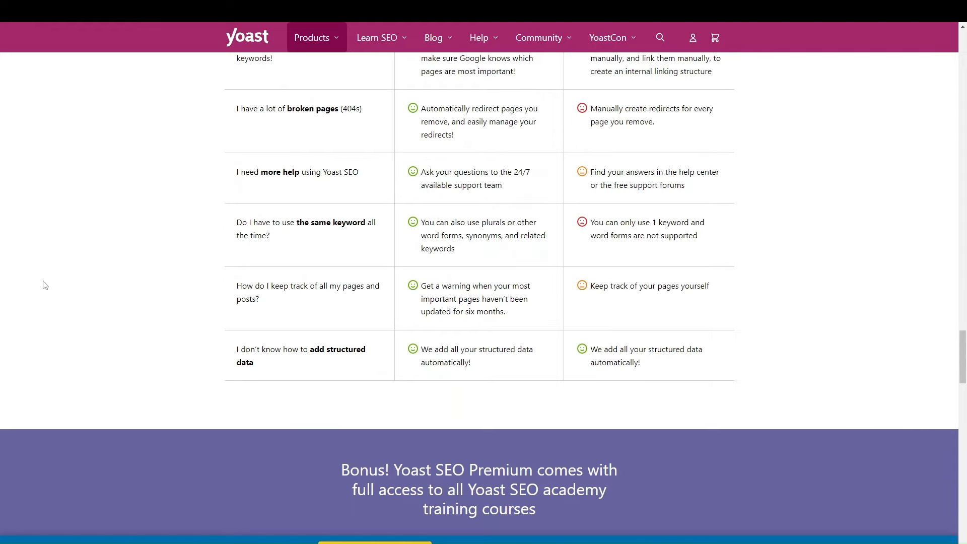
scroll(758, 333, up, 1)
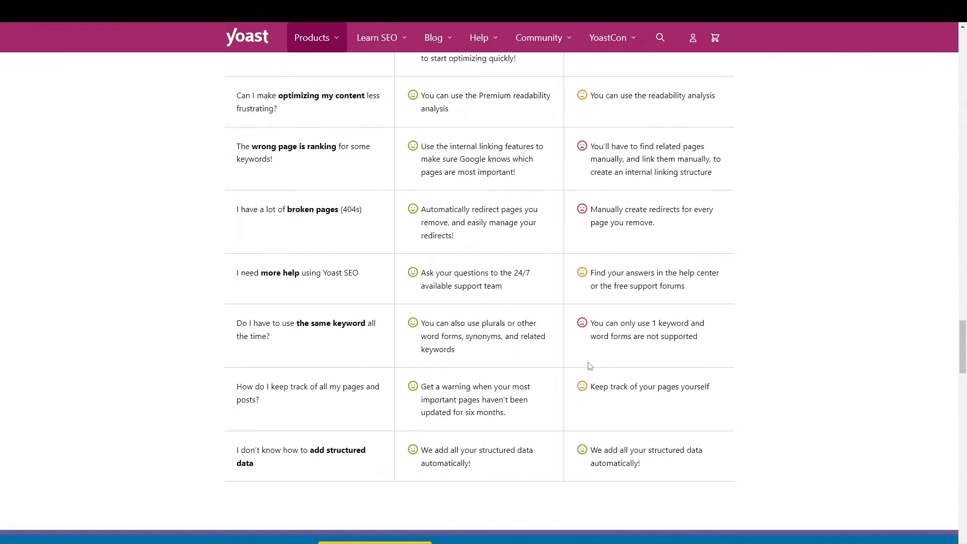
Compare what Free and Premium offer in the table's keyword usage and support rows
drag(626, 321, 705, 325)
drag(487, 348, 441, 334)
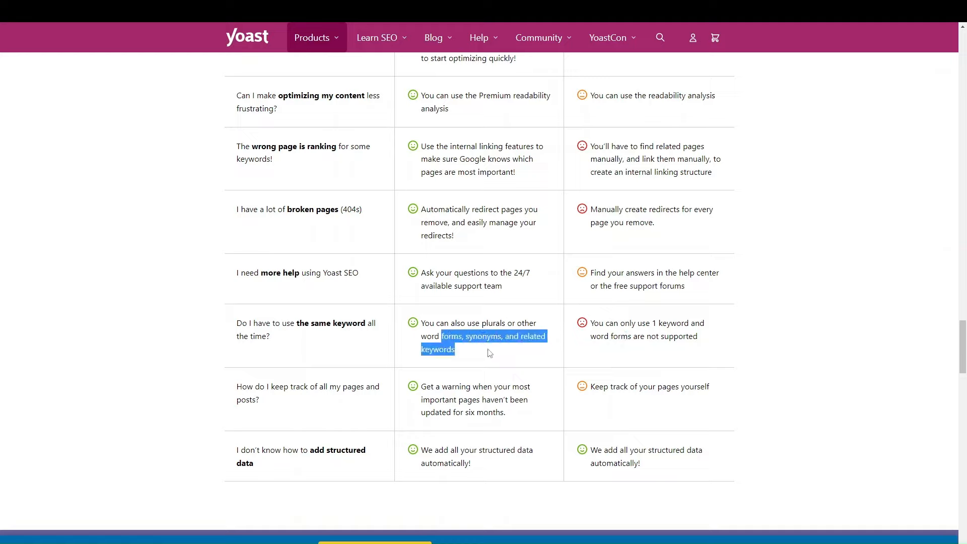
scroll(489, 351, up, 2)
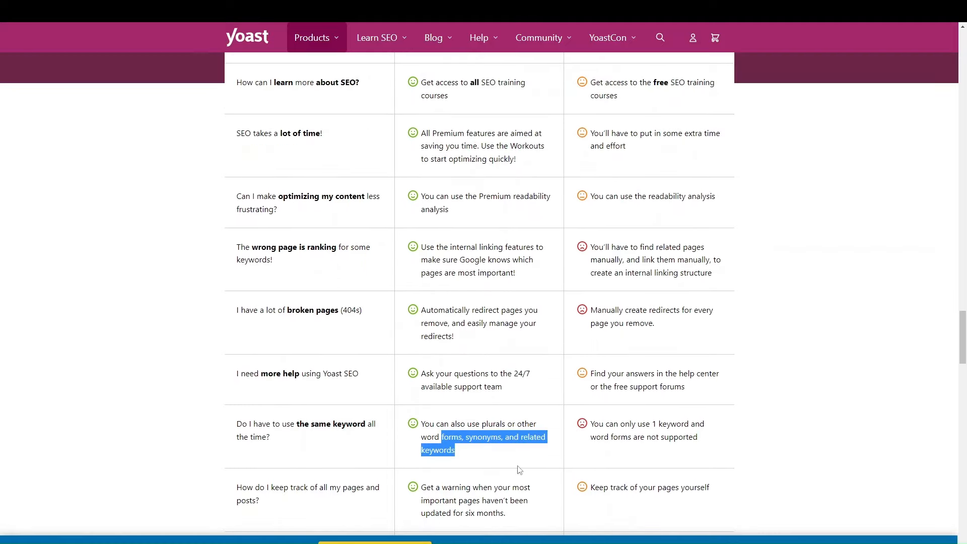
click(512, 385)
scroll(513, 388, up, 2)
scroll(516, 393, down, 2)
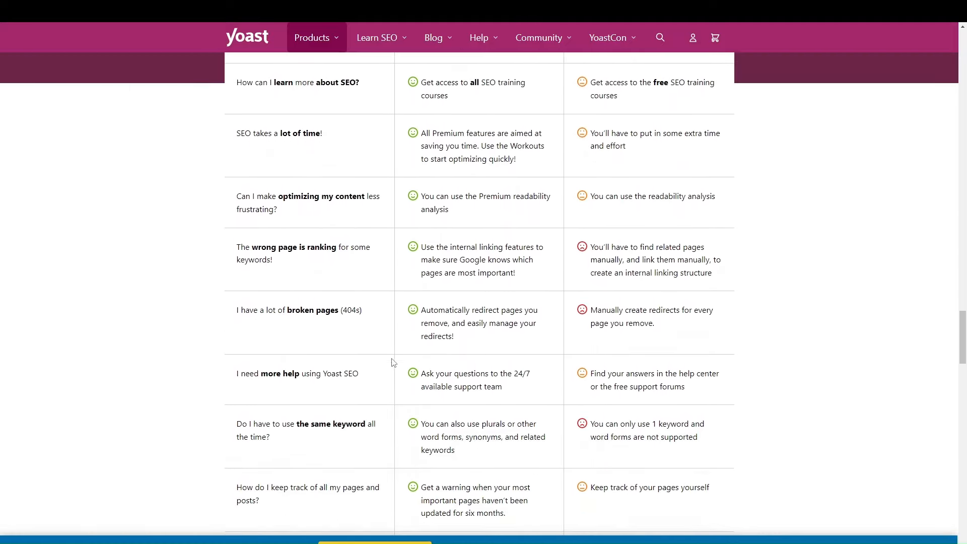
drag(518, 397, 510, 373)
click(546, 383)
scroll(550, 375, up, 1)
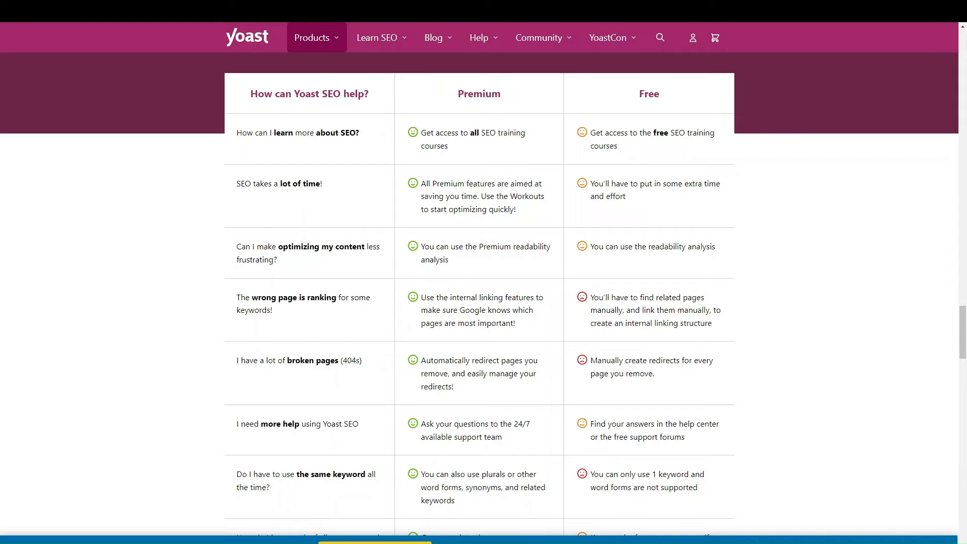
Return to the three plan cards and compare Premium's social sharing previews with the Free plugin's feature list
scroll(635, 461, up, 20)
scroll(635, 461, up, 15)
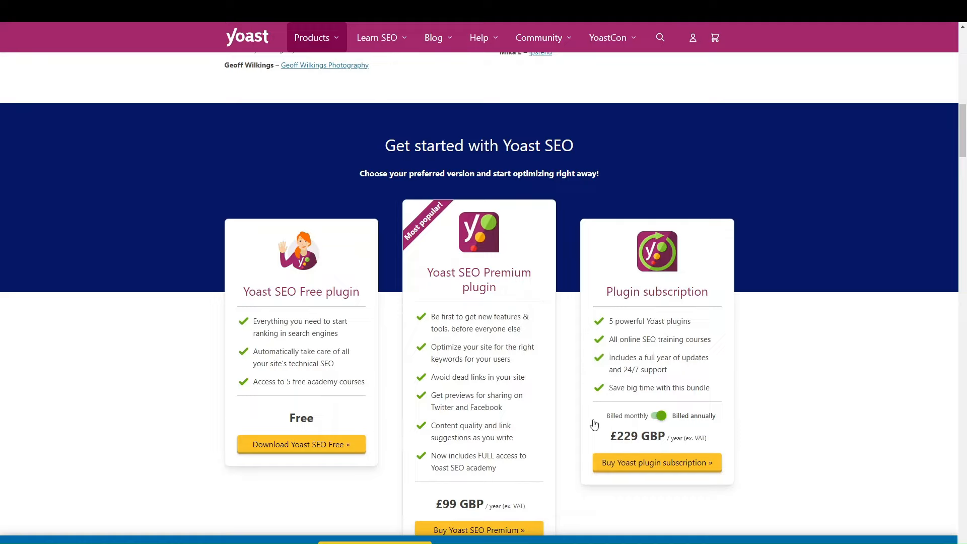
scroll(564, 339, down, 1)
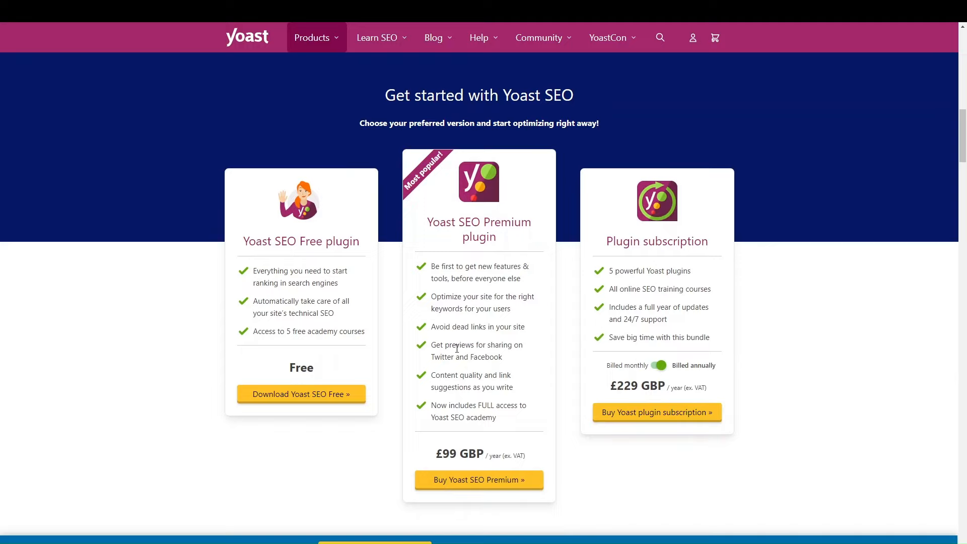
drag(446, 346, 503, 356)
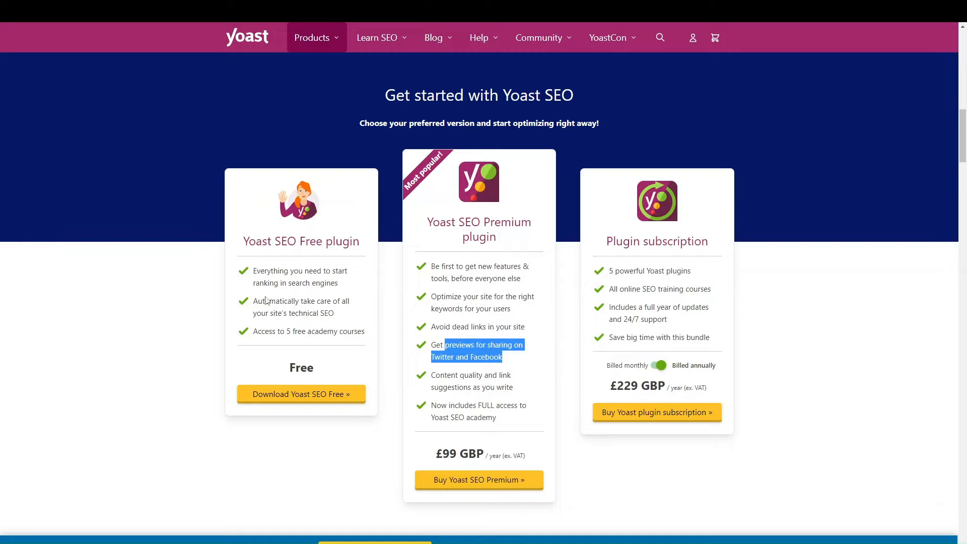
drag(231, 238, 378, 333)
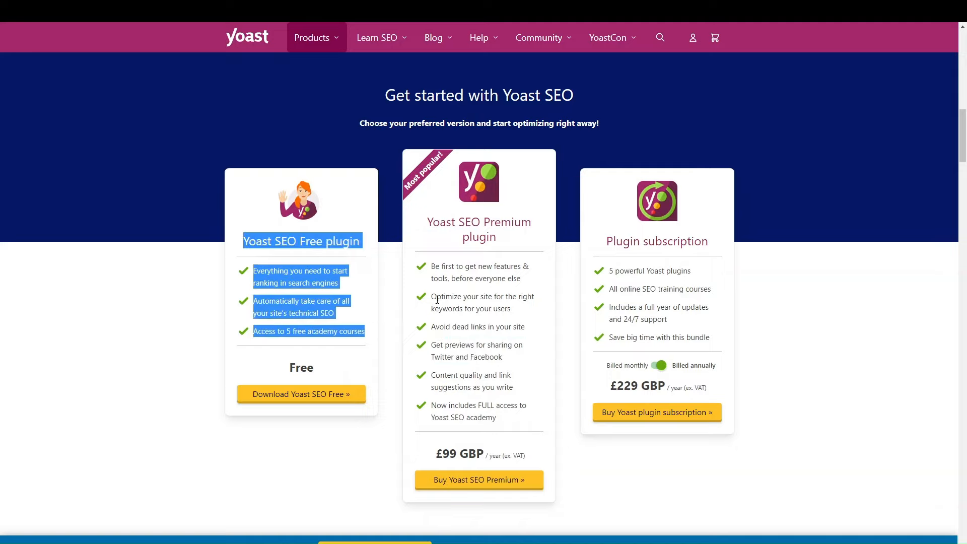
drag(455, 308, 459, 308)
click(450, 321)
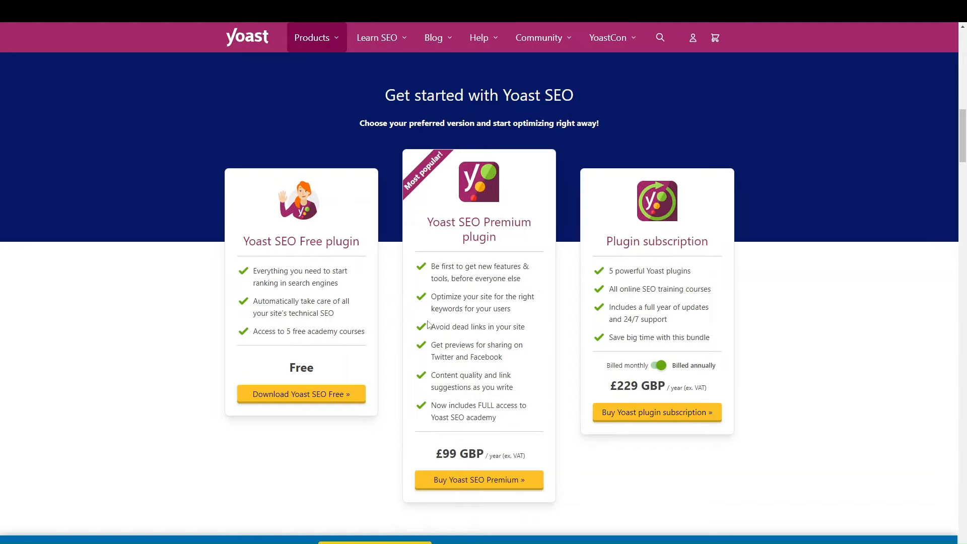
View the Blog topics and the SEO-friendly content section, and return to the Premium offer that opens the product page
scroll(427, 325, up, 4)
click(433, 38)
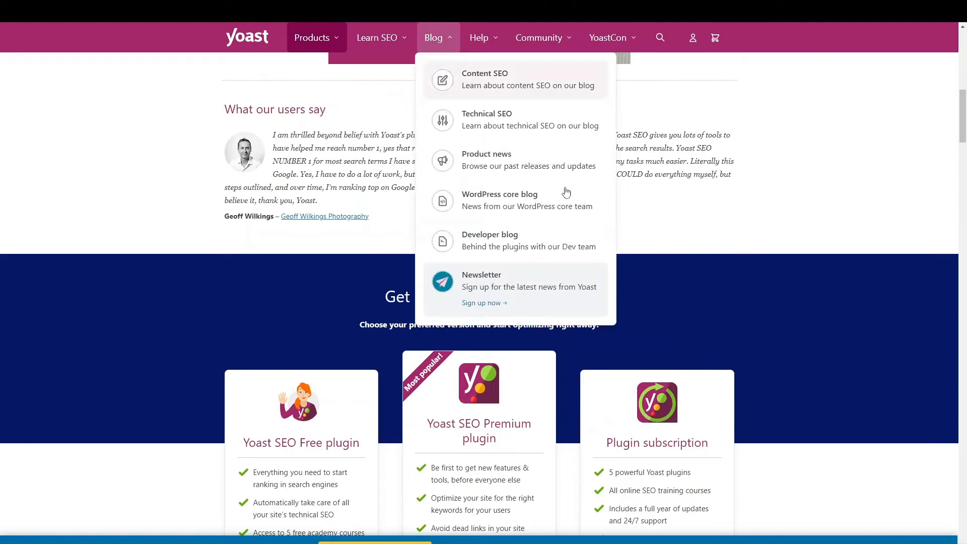
scroll(414, 224, down, 15)
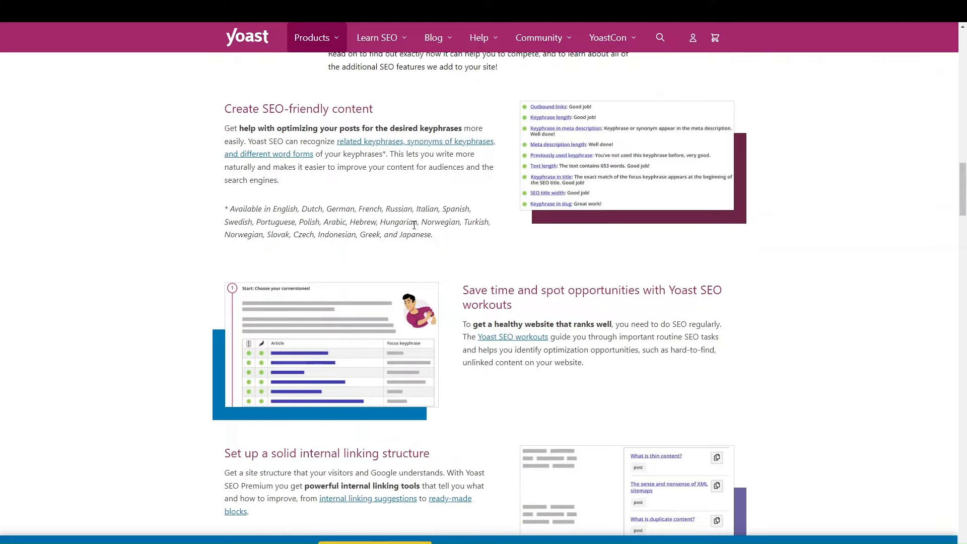
scroll(414, 225, up, 15)
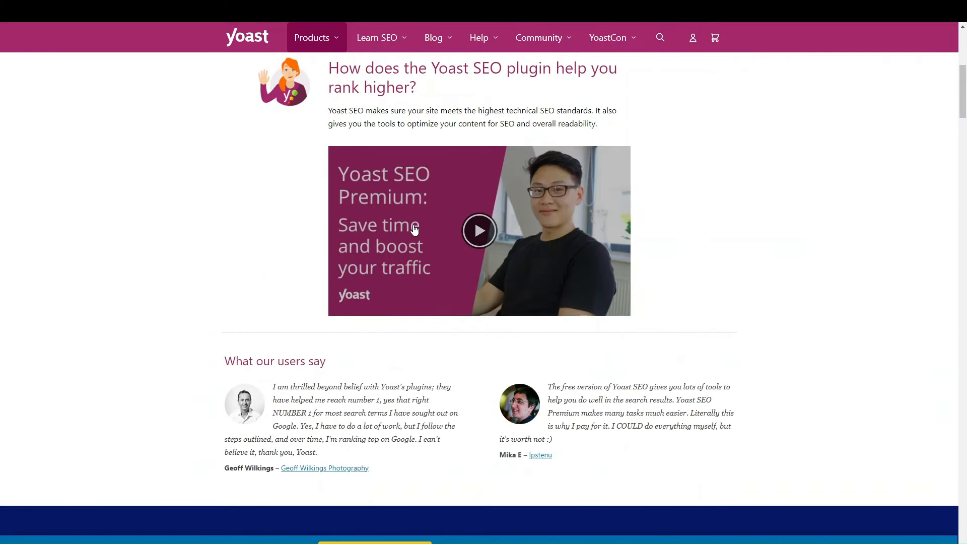
scroll(758, 403, up, 7)
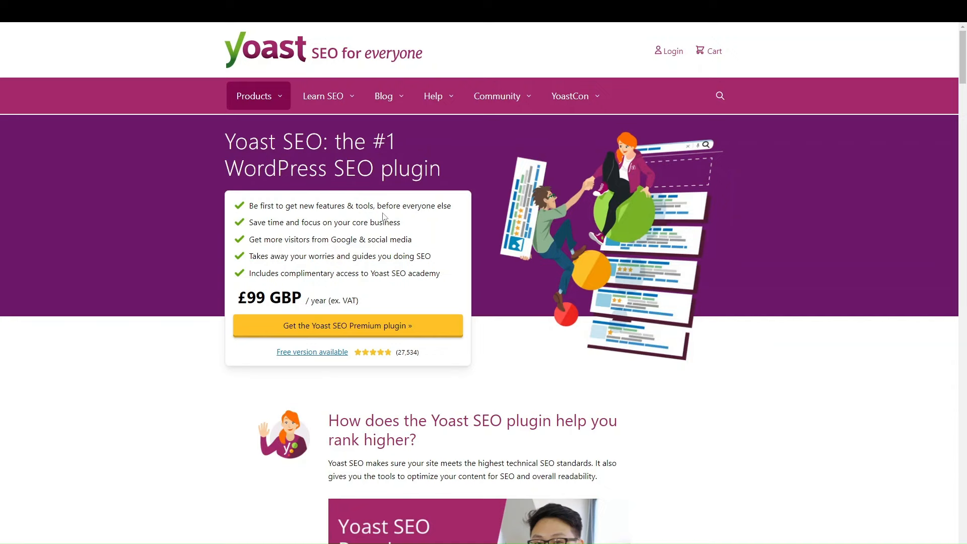
scroll(504, 308, down, 3)
scroll(503, 308, down, 3)
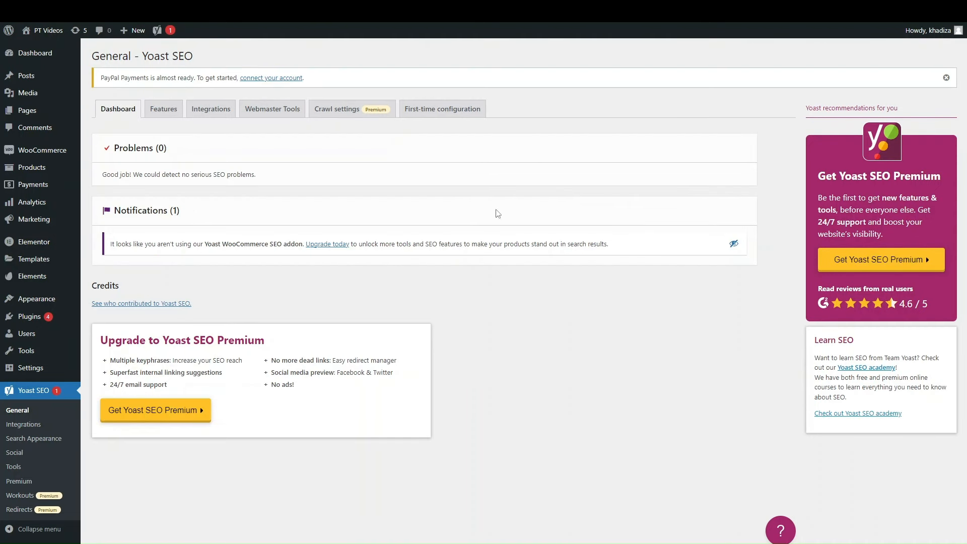
Back in the WordPress admin, open the Tools page of Yoast SEO to view its built-in tools
click(20, 466)
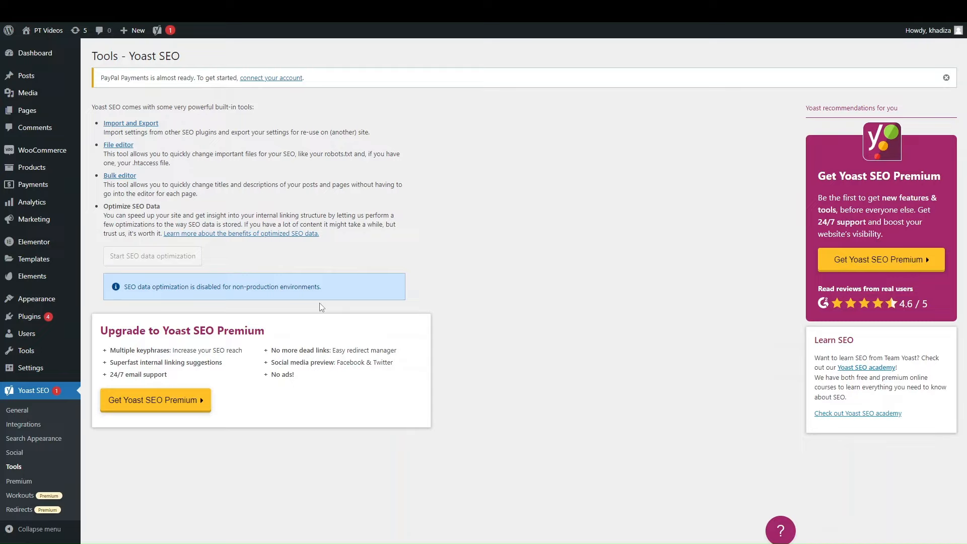
Open the Import and Export tool and view its sections for importing settings, exporting settings and importing from other SEO plugins
click(119, 124)
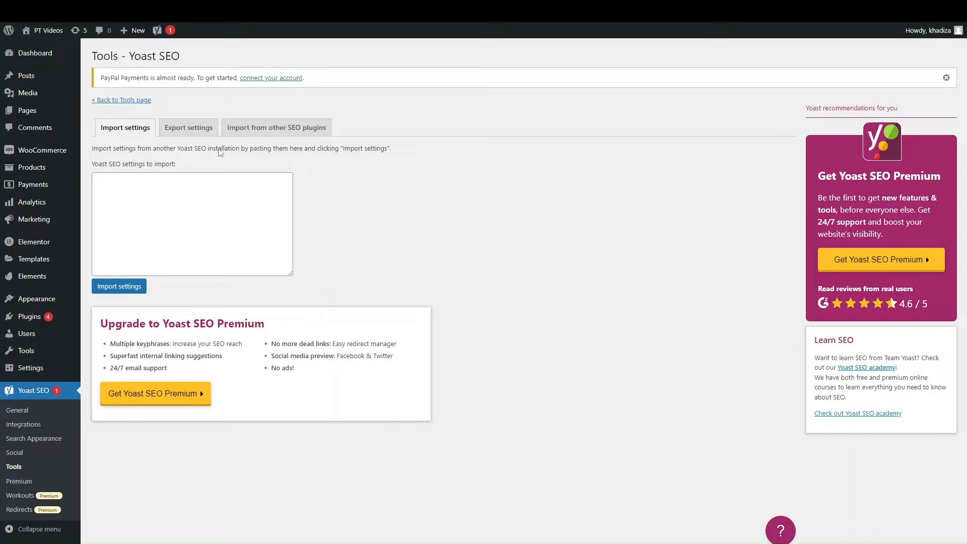
click(186, 127)
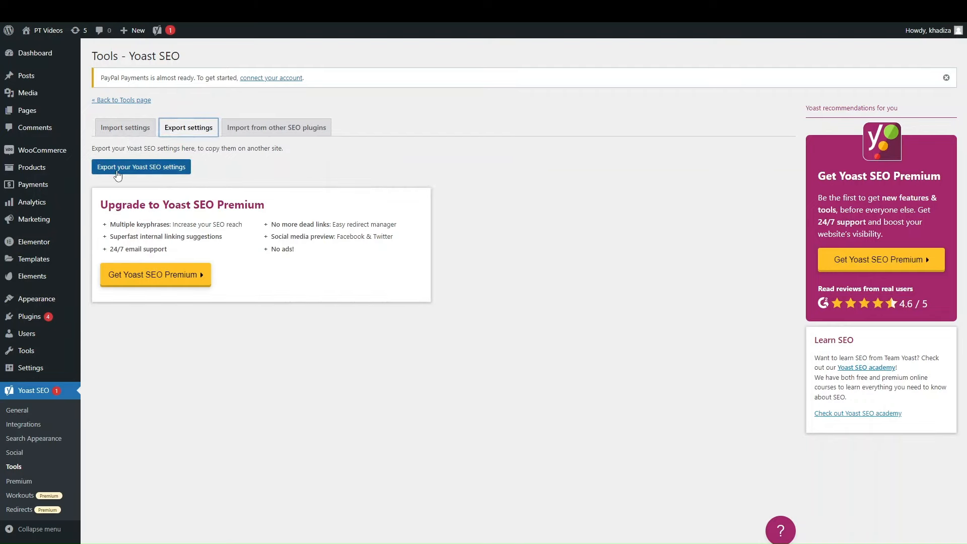
click(245, 134)
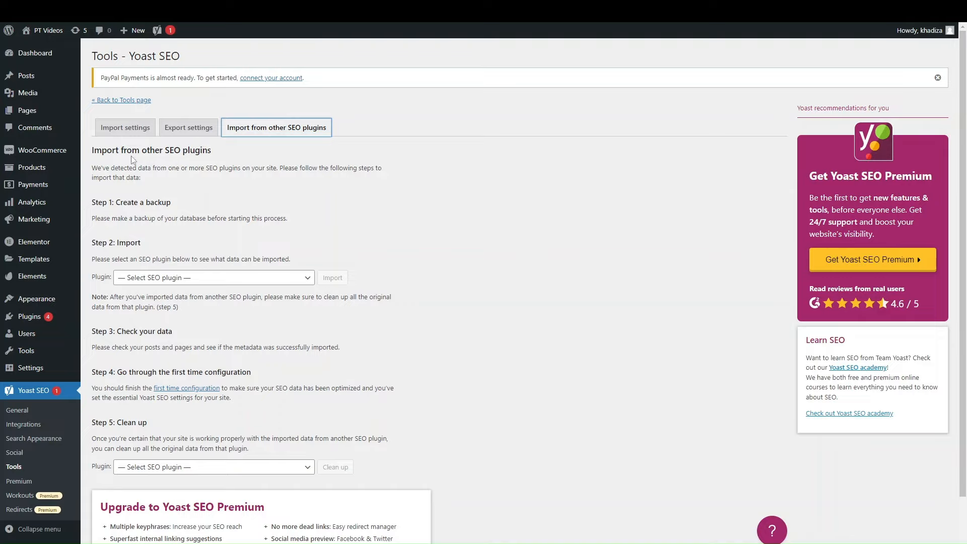
click(127, 132)
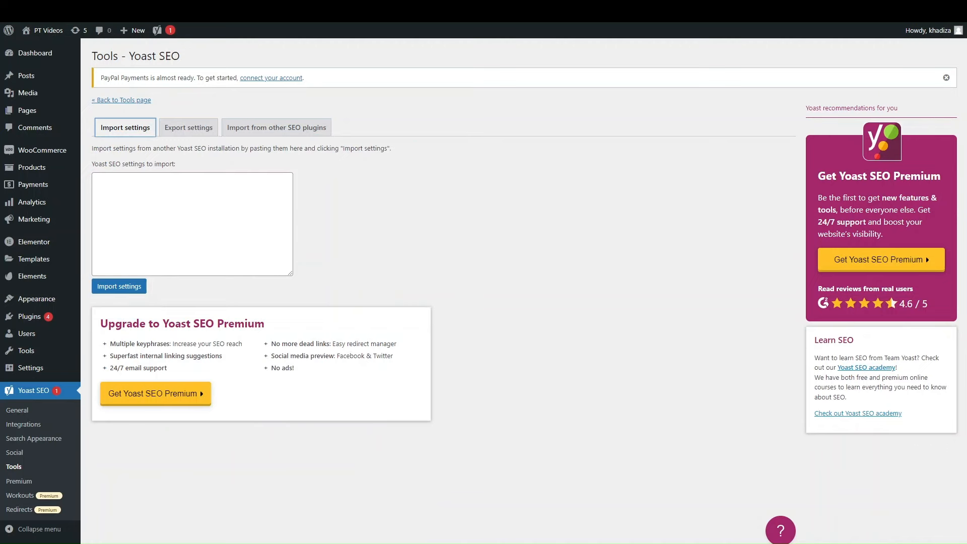
Import the RankMath post metadata into Yoast SEO using the import from other SEO plugins
click(276, 128)
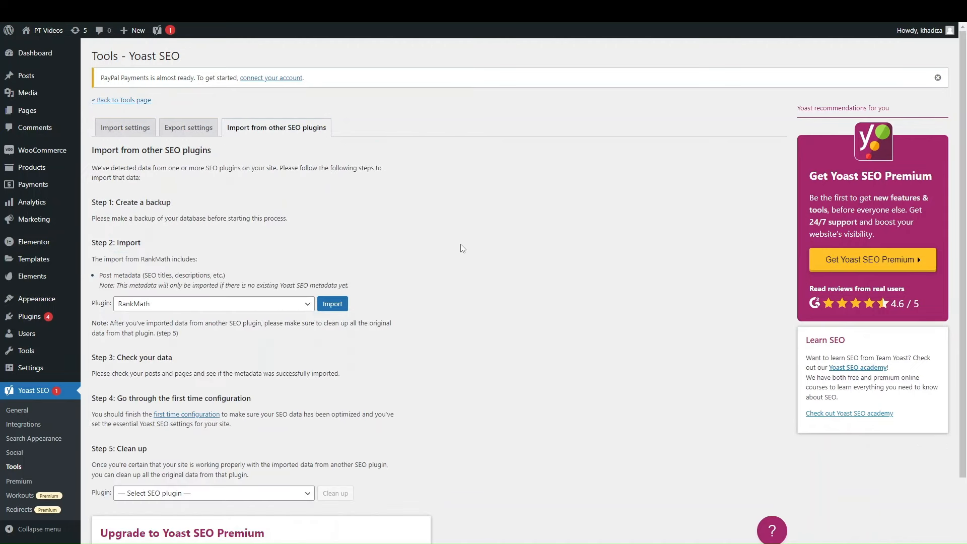
click(153, 306)
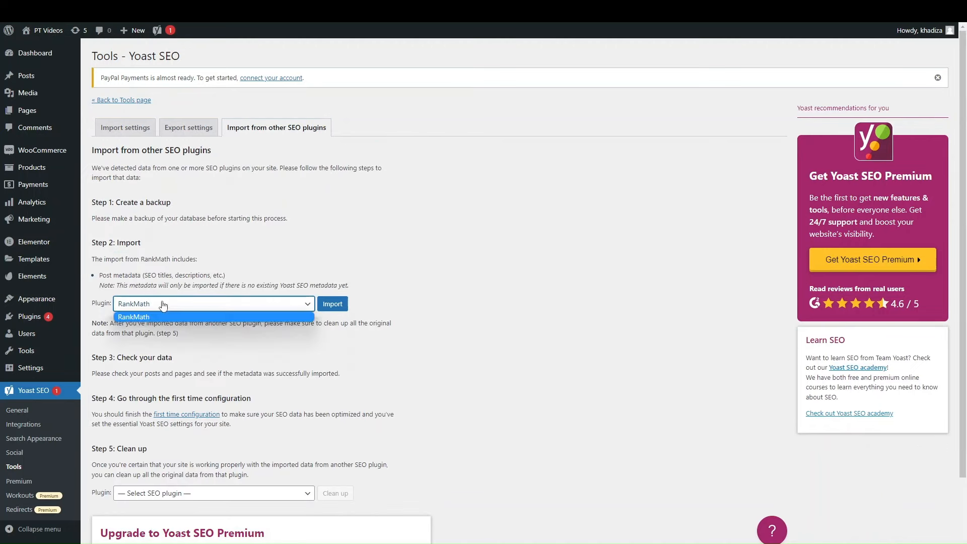
click(170, 317)
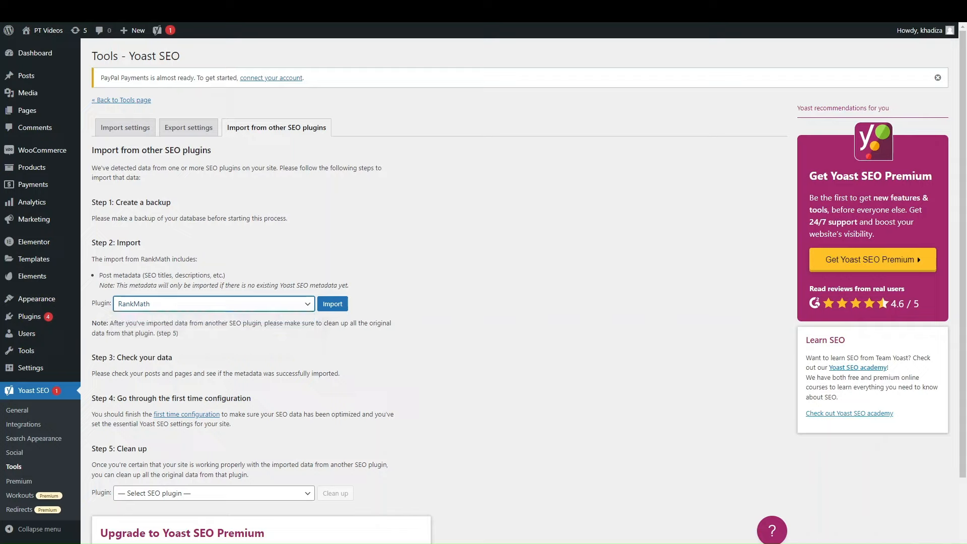
click(344, 309)
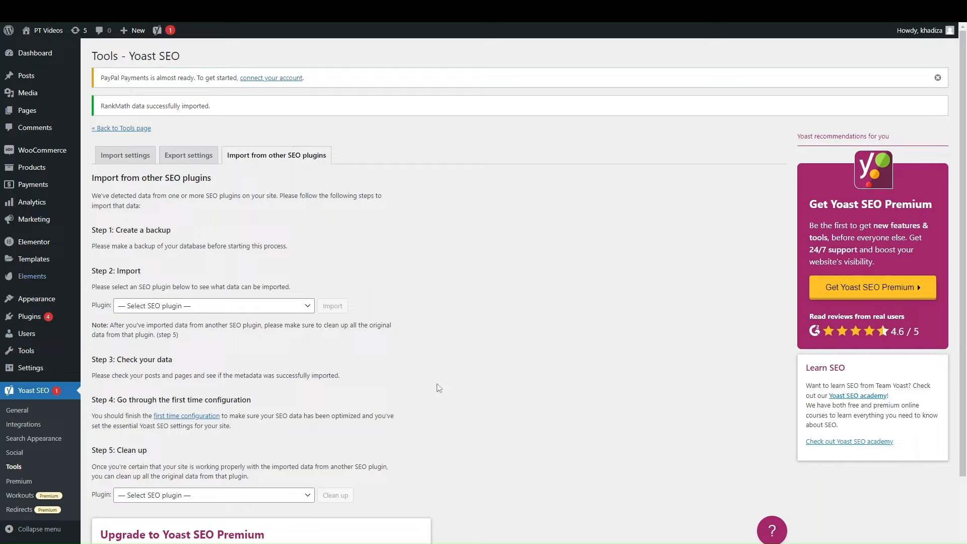
scroll(242, 335, down, 1)
scroll(242, 334, up, 1)
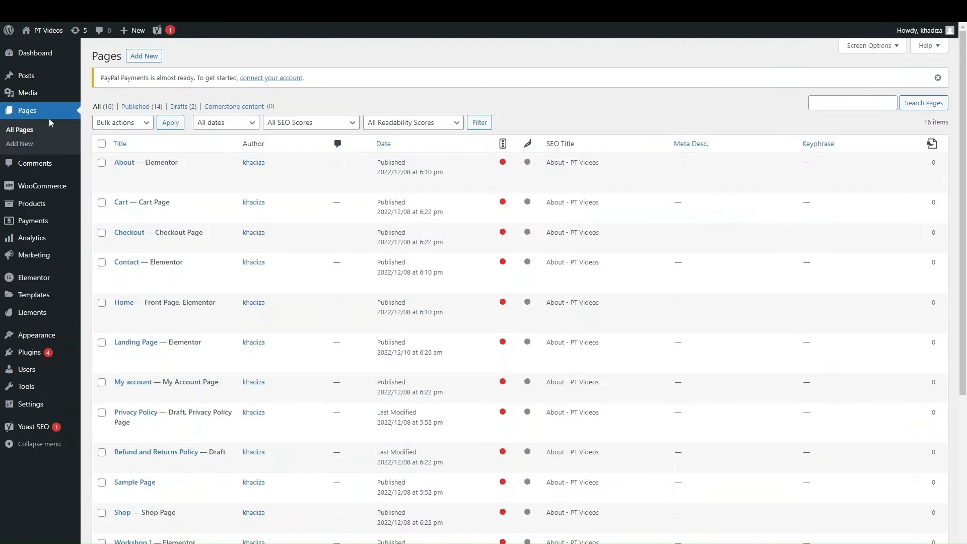
Look through the Yoast SEO columns in the list of all pages and open the About page for editing
scroll(670, 201, down, 5)
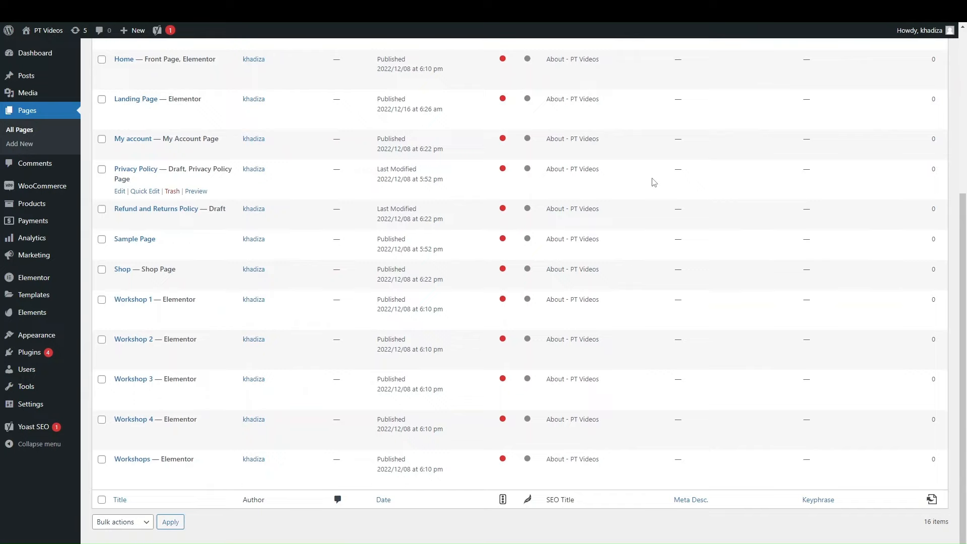
scroll(653, 182, up, 5)
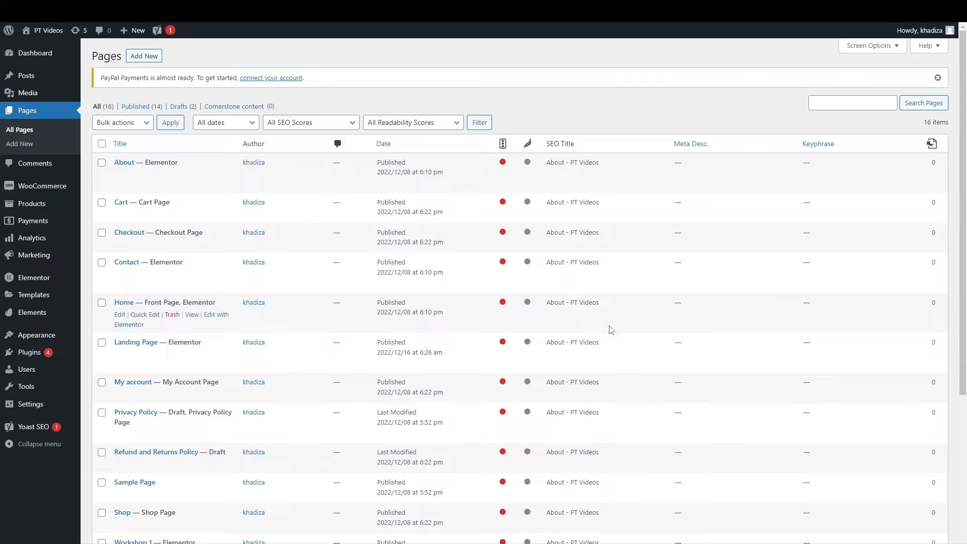
scroll(611, 330, down, 5)
scroll(697, 251, up, 5)
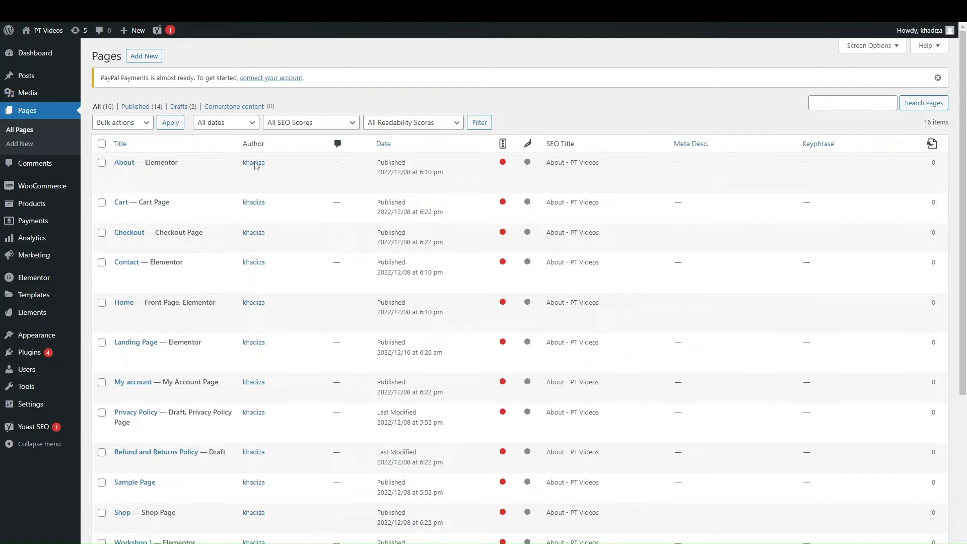
click(121, 163)
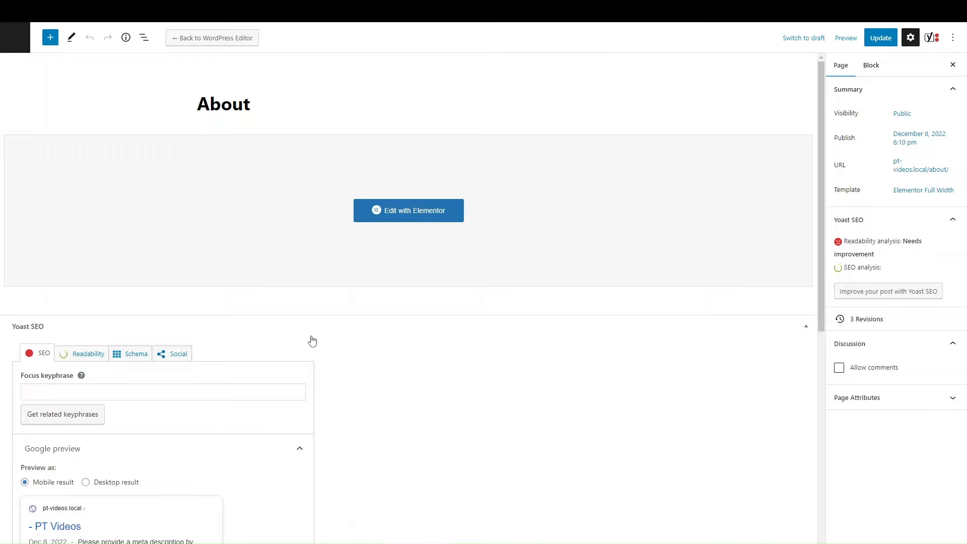
Show the Yoast SEO sidebar for the About page and examine the problems, improvements and good results of its SEO analysis
click(932, 39)
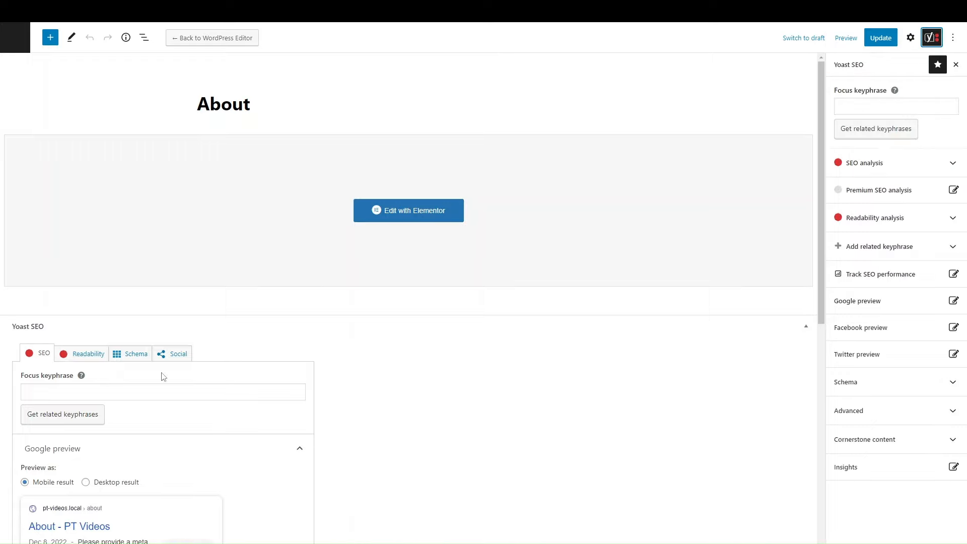
scroll(580, 511, down, 4)
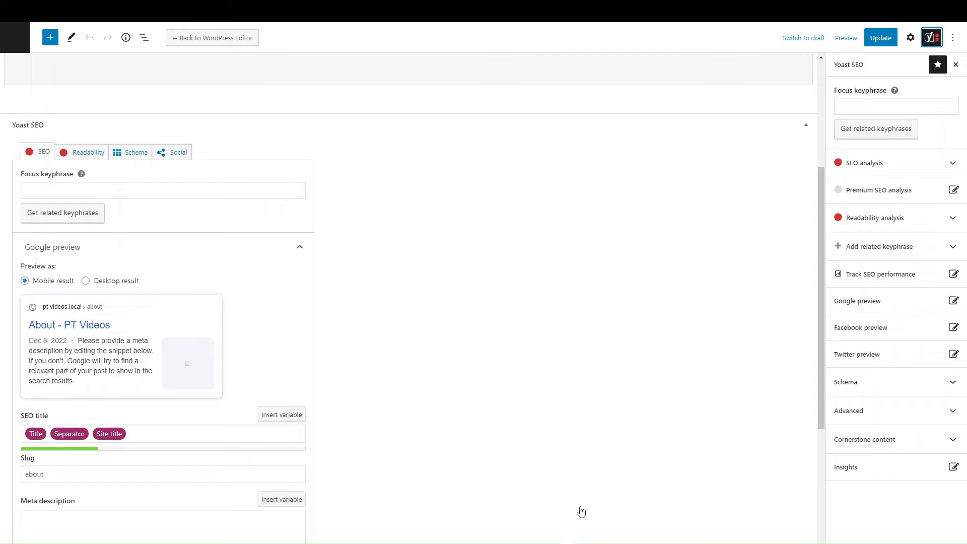
click(936, 166)
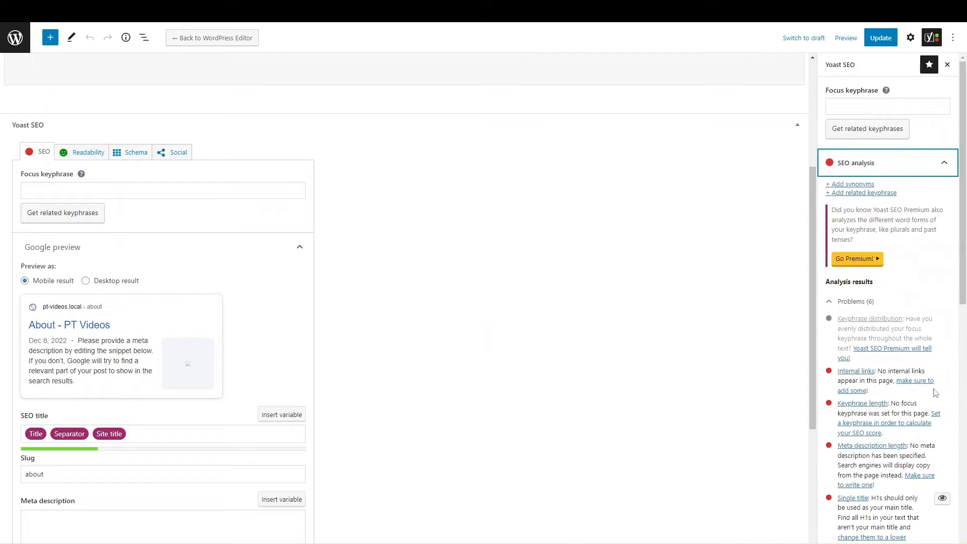
scroll(887, 395, down, 7)
scroll(888, 382, up, 5)
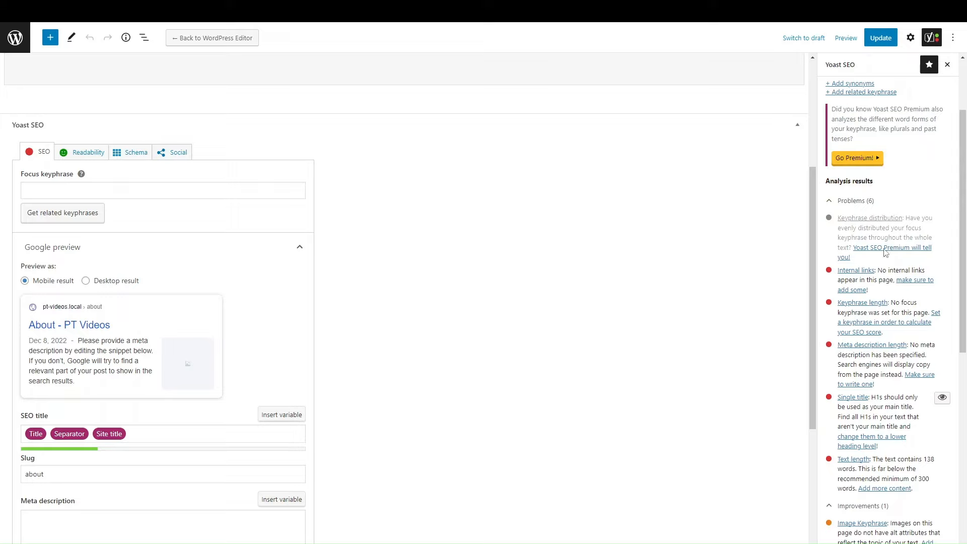
scroll(880, 214, up, 2)
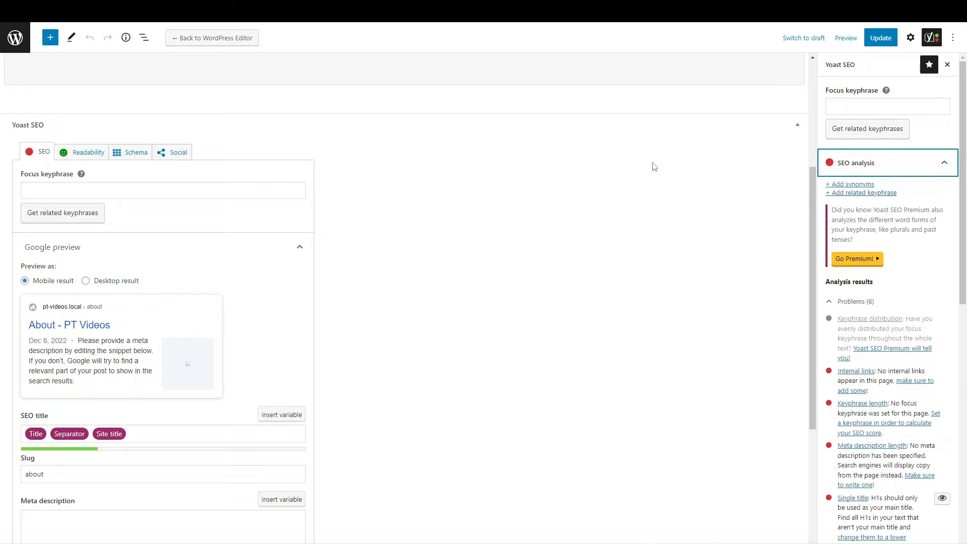
scroll(890, 375, down, 1)
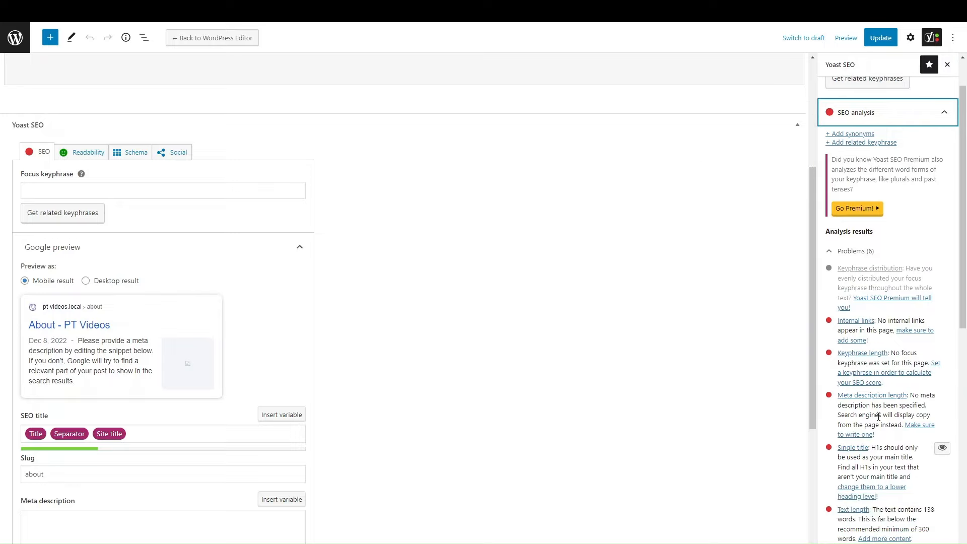
scroll(636, 302, up, 4)
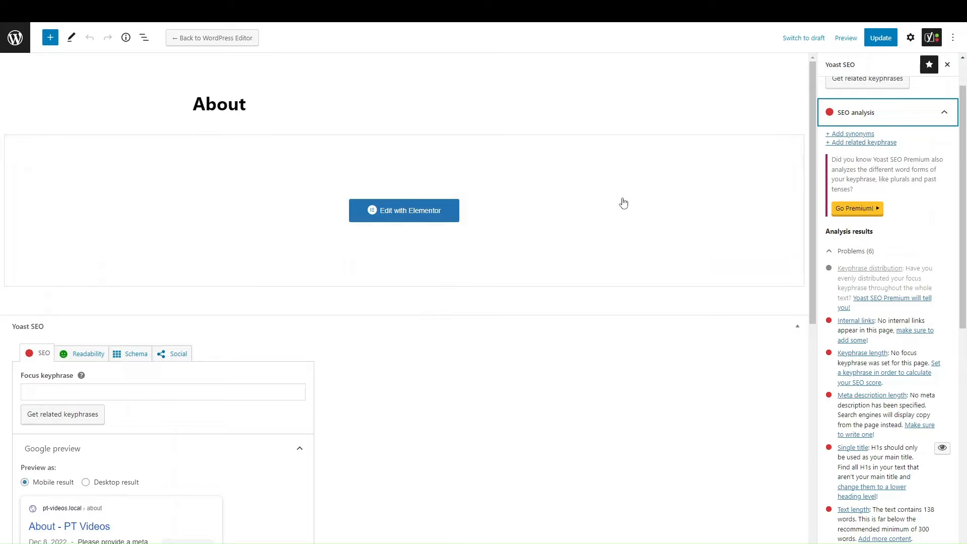
scroll(858, 345, down, 4)
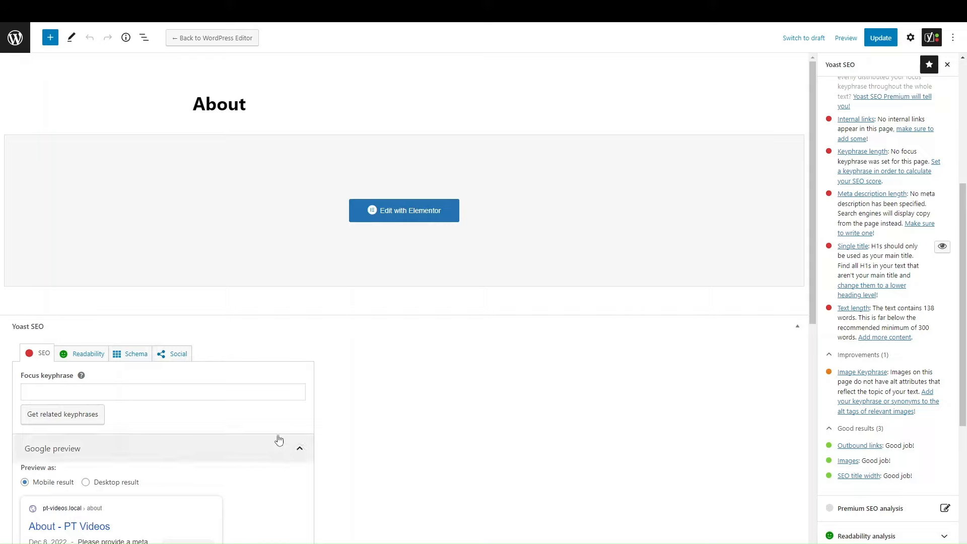
Hide the Yoast SEO sidebar and view the SEO settings below the About page's content
click(935, 43)
click(932, 45)
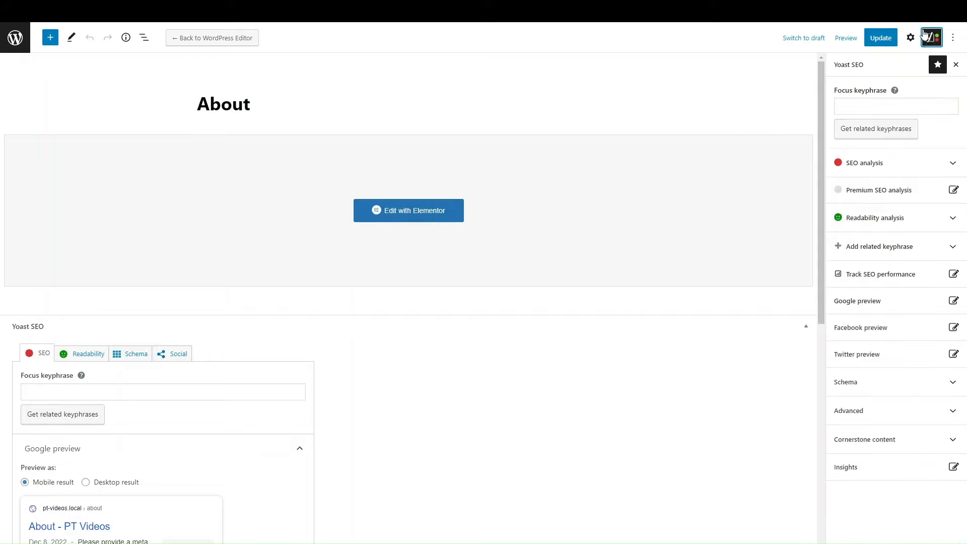
click(930, 40)
scroll(73, 301, down, 3)
scroll(320, 362, down, 5)
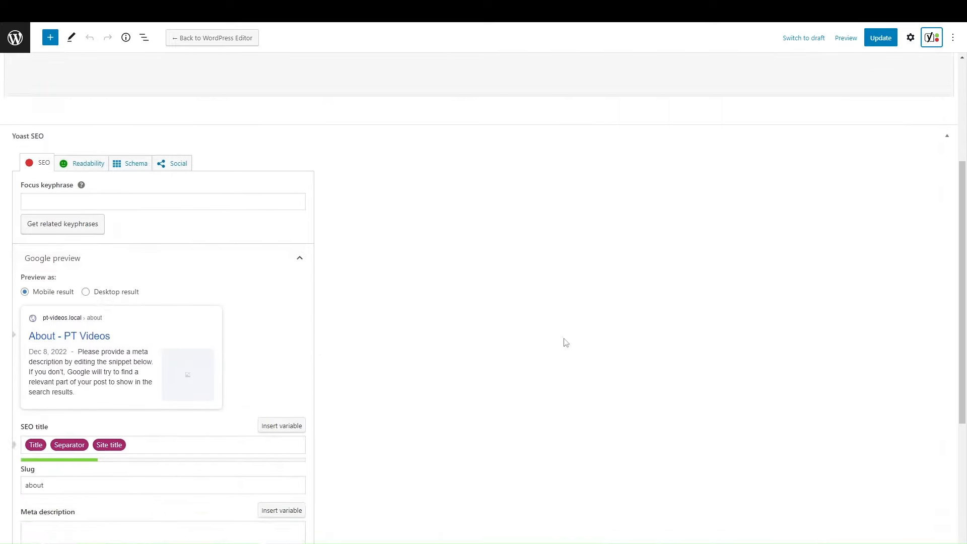
scroll(87, 353, up, 5)
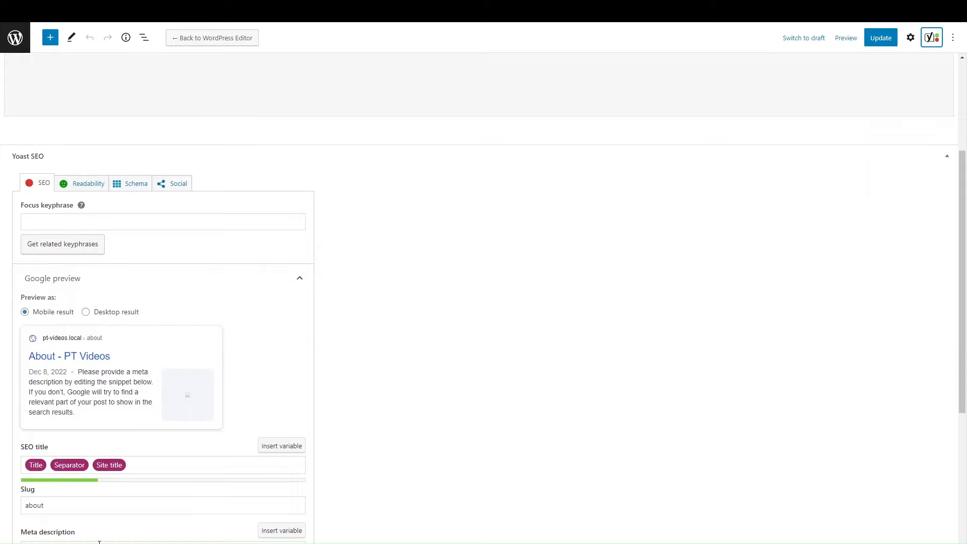
Preview the About page's Google snippet as a desktop result, return it to the mobile result, and review the remaining SEO sections
scroll(151, 433, down, 2)
click(103, 214)
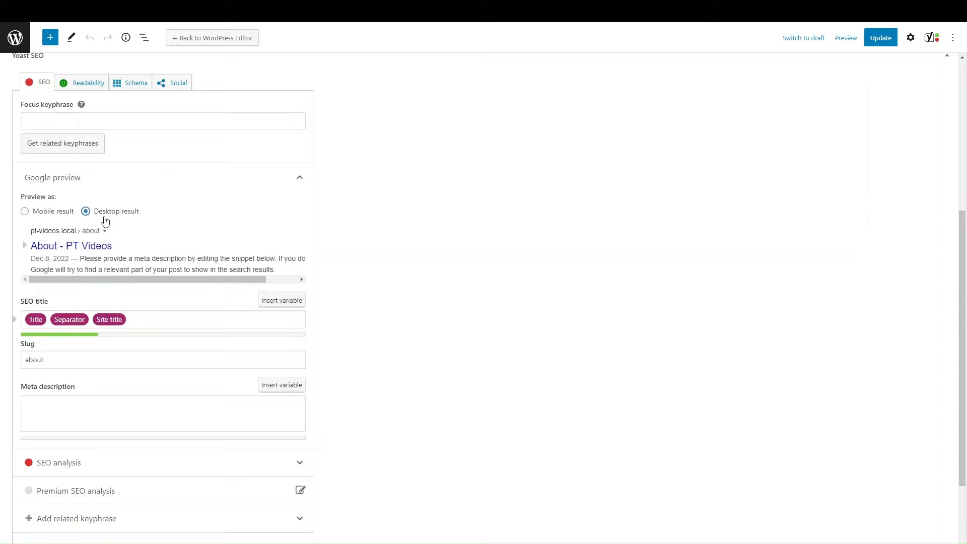
click(62, 217)
scroll(276, 358, down, 3)
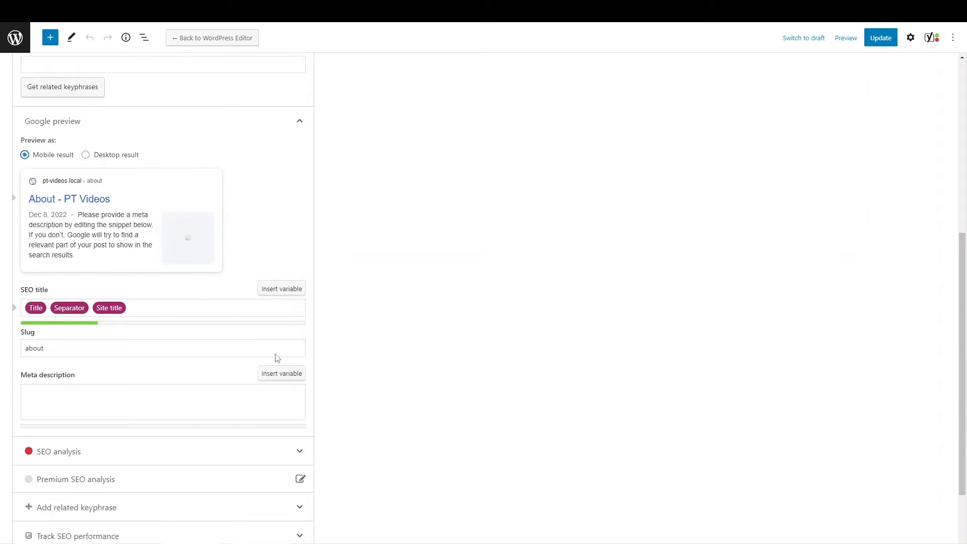
scroll(468, 261, up, 2)
scroll(468, 260, down, 2)
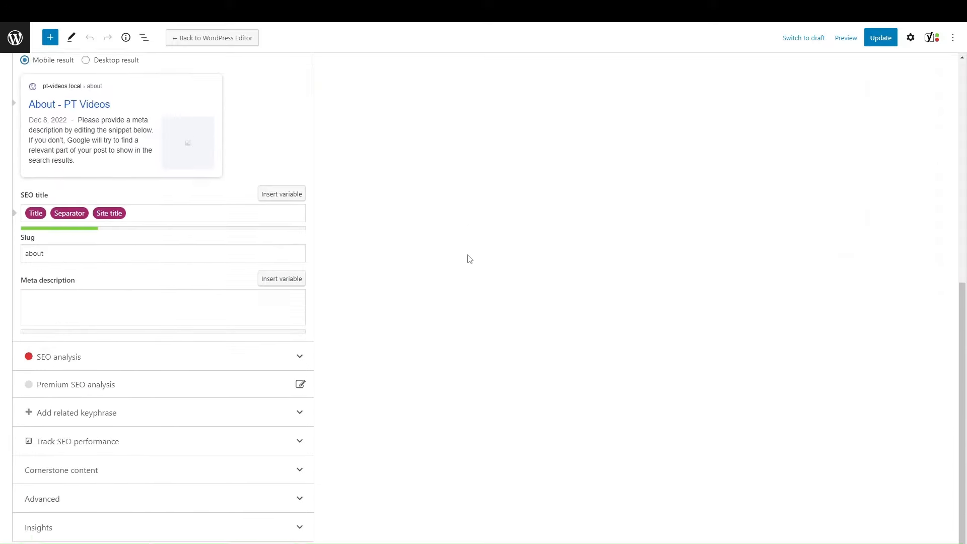
scroll(438, 371, up, 7)
scroll(438, 371, up, 1)
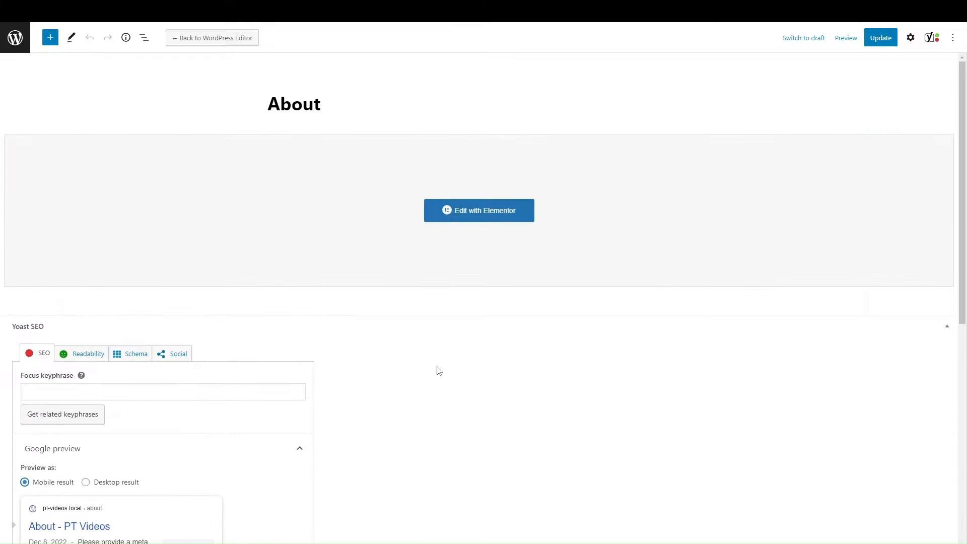